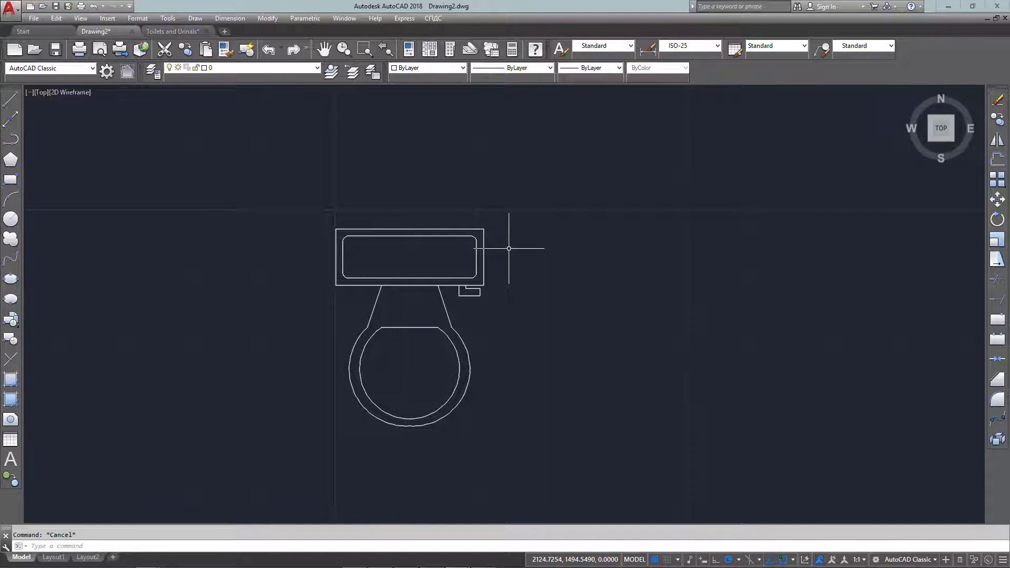
Step: Move the toilet block up and to the right by its tank-edge midpoint, and flip it so the bowl points upward
click(508, 249)
click(338, 255)
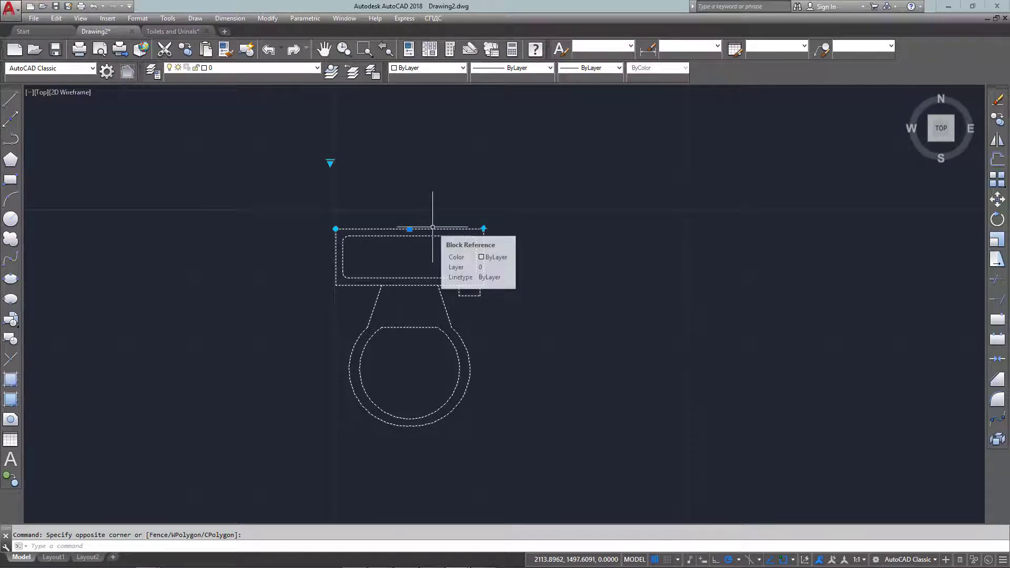
click(410, 229)
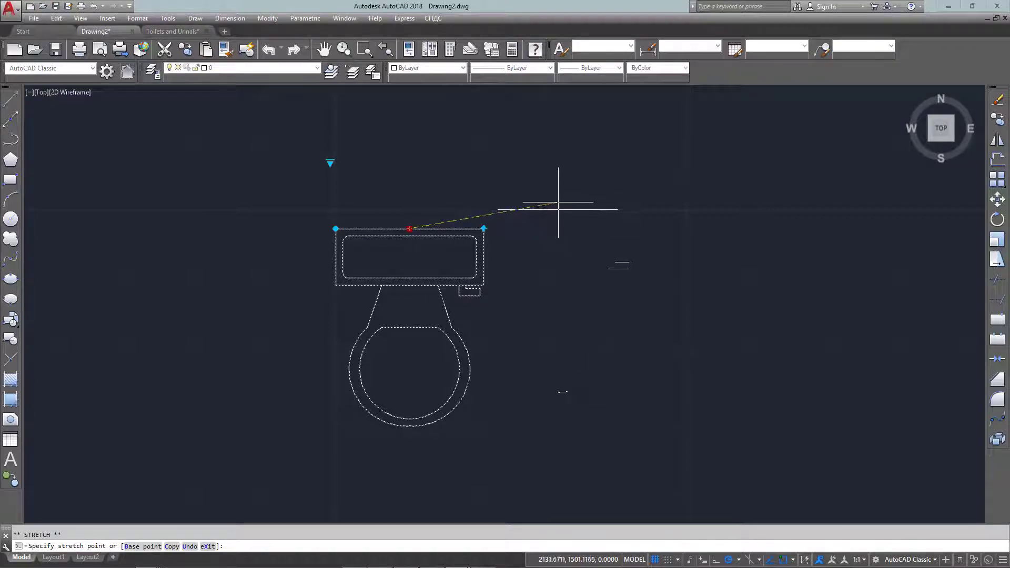
click(586, 200)
click(660, 200)
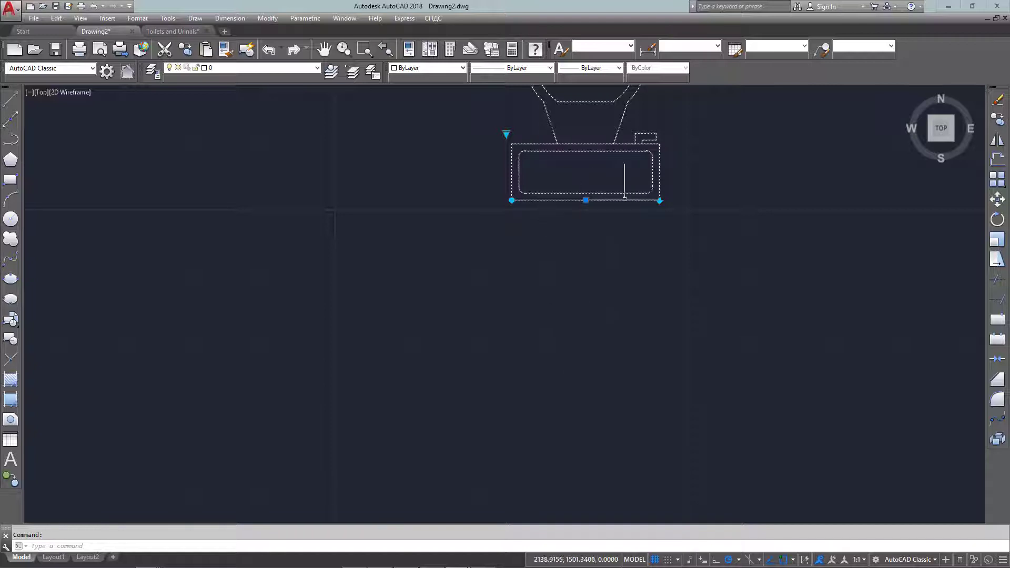
Step: Rotate the toilet block about its tank-edge midpoint so the bowl faces right
click(511, 200)
key(space)
key(space)
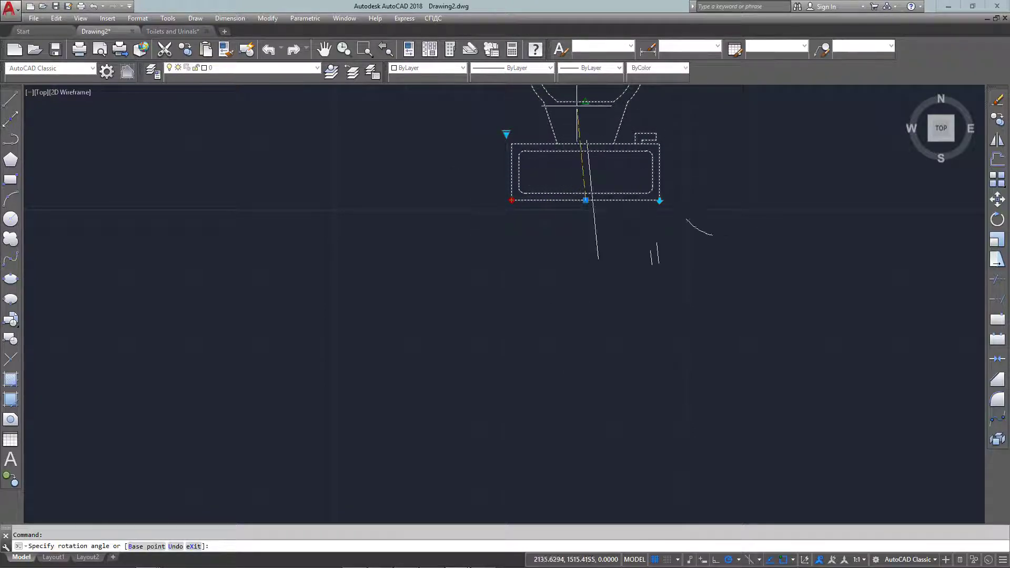
click(681, 222)
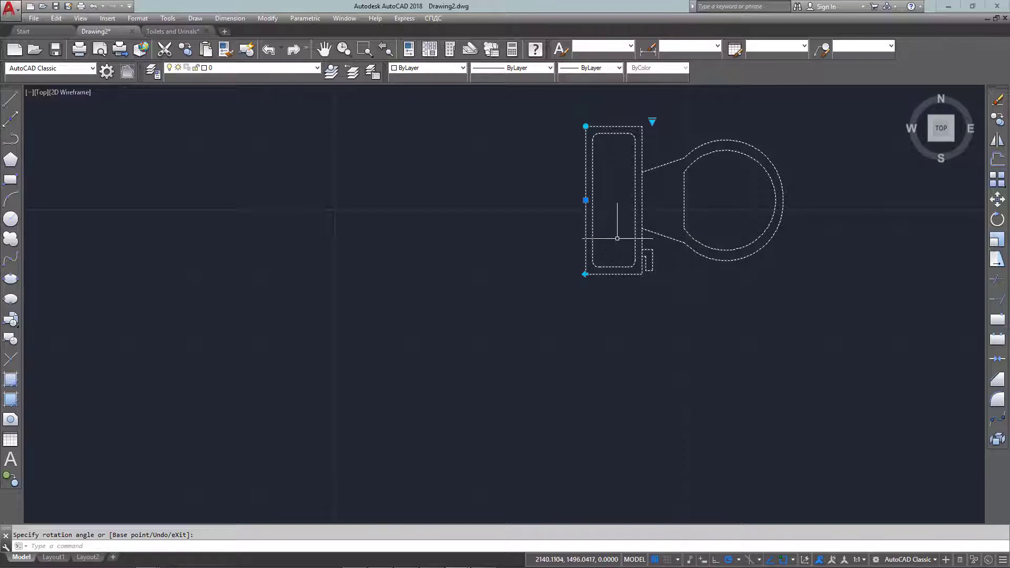
Step: Rotate the toilet block another quarter turn clockwise so the bowl faces downward
mouse_move(598, 270)
middle_down()
mouse_move(593, 285)
mouse_move(508, 341)
middle_up()
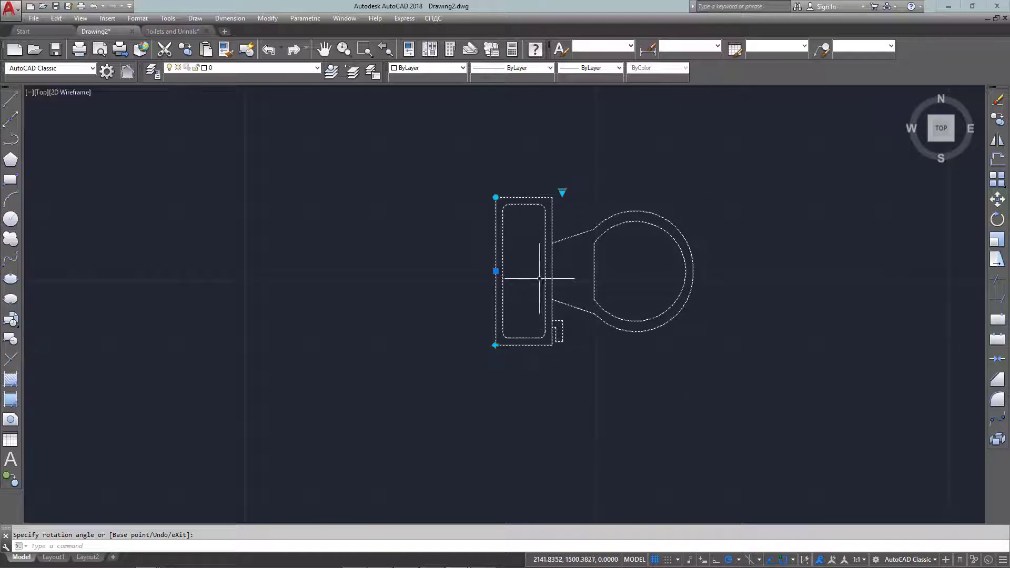
click(495, 197)
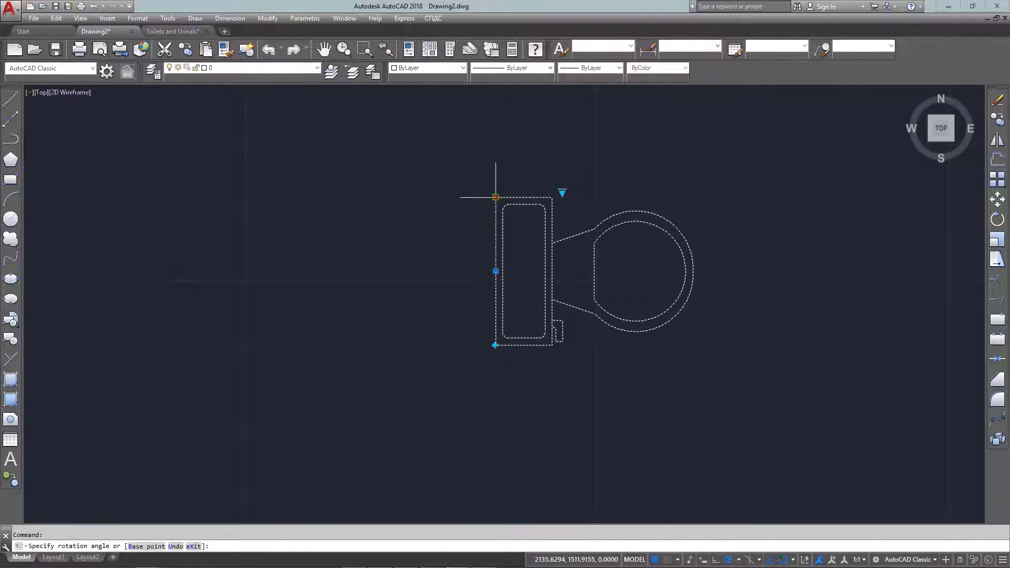
click(649, 271)
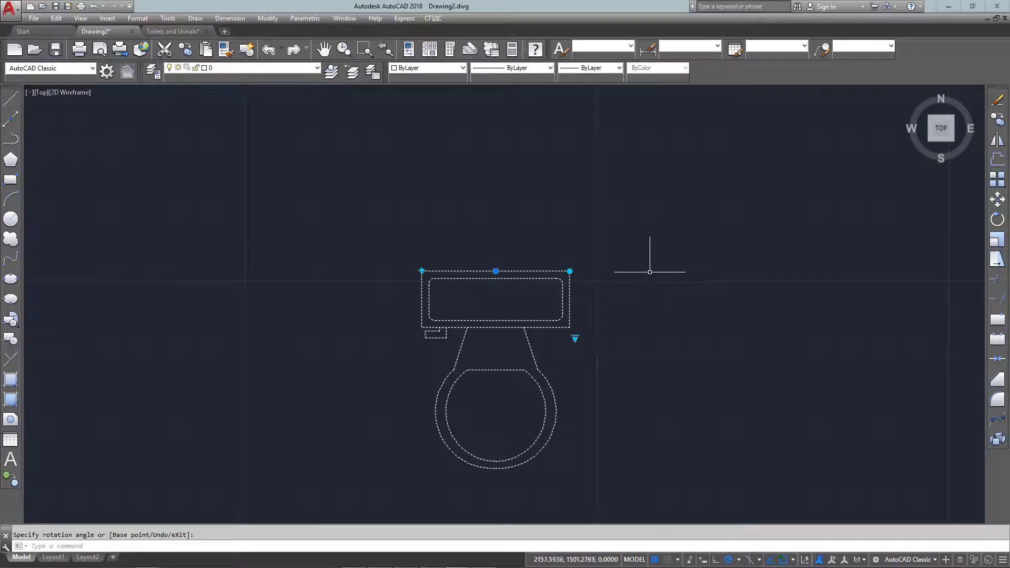
Step: Try the toilet block's ADA Toilet, Urinal and Tankless Toilet visibility states in turn
middle_drag(587, 268, 591, 214)
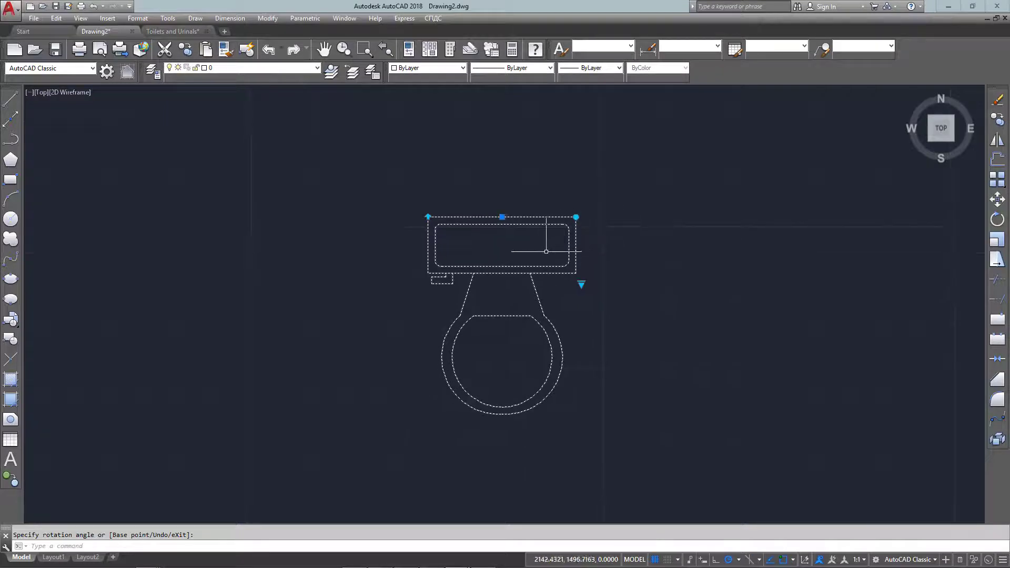
click(581, 284)
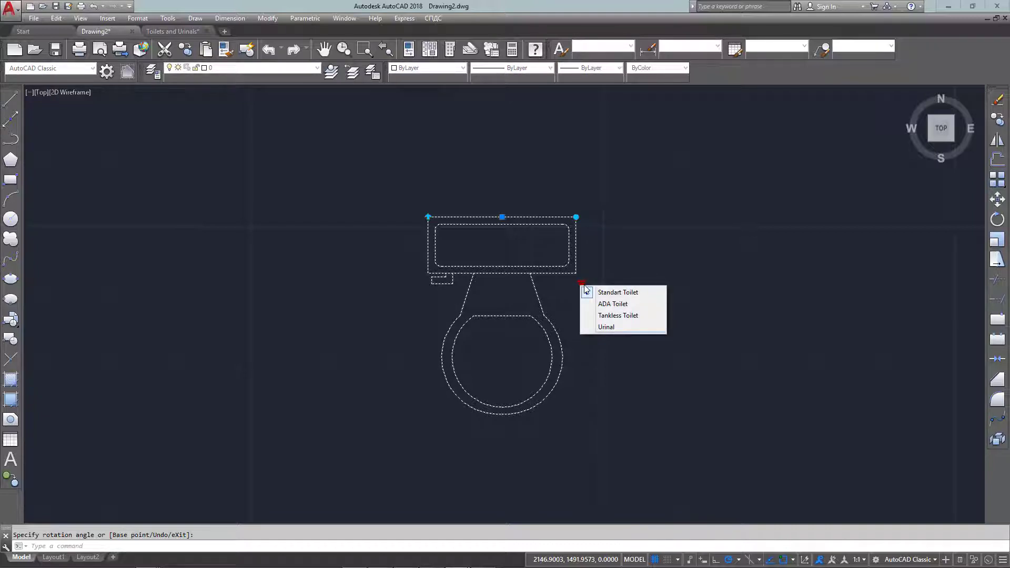
click(611, 306)
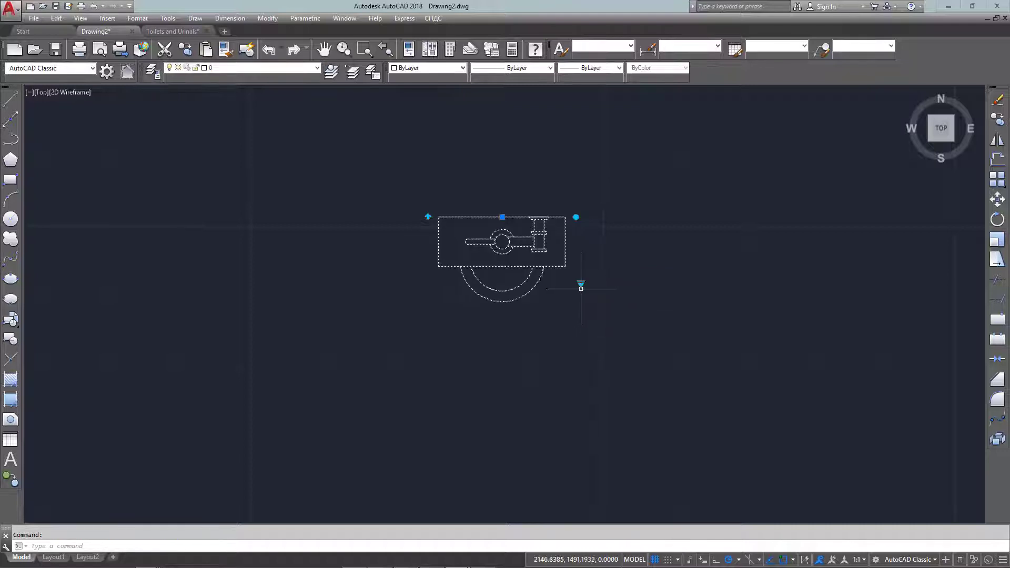
click(581, 285)
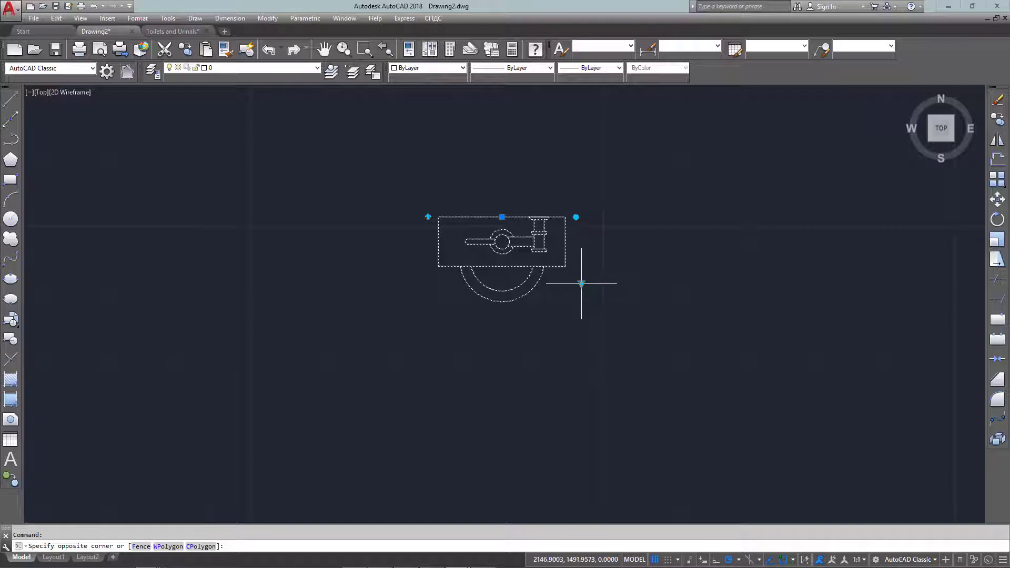
click(580, 284)
click(615, 315)
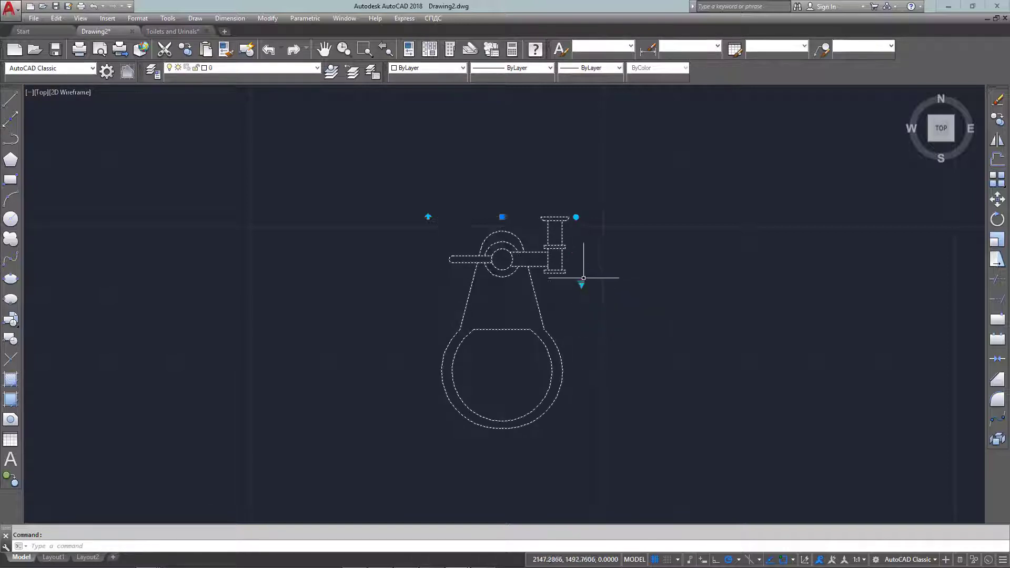
Step: Set the block's visibility state to ADA Toilet and move the block about 7 units straight up
click(581, 284)
click(606, 305)
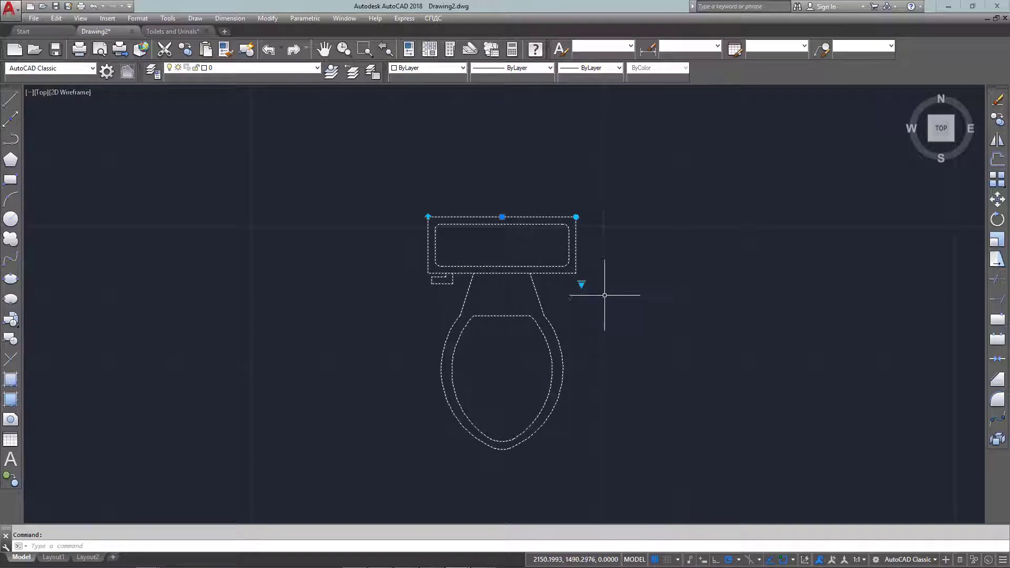
click(502, 217)
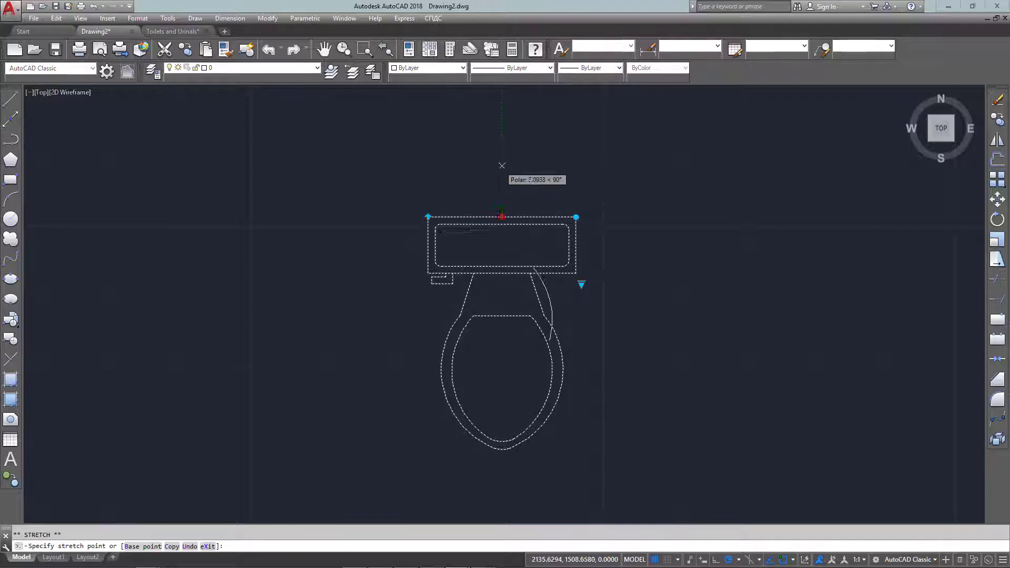
click(502, 166)
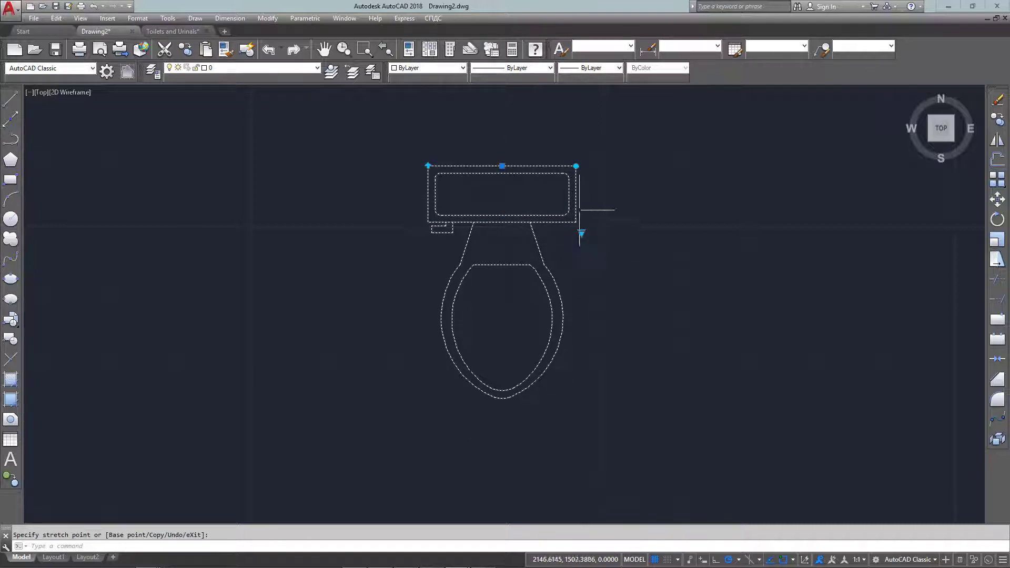
Step: Rotate the ADA toilet block so the bowl faces left, and turn it back to face downward
click(576, 166)
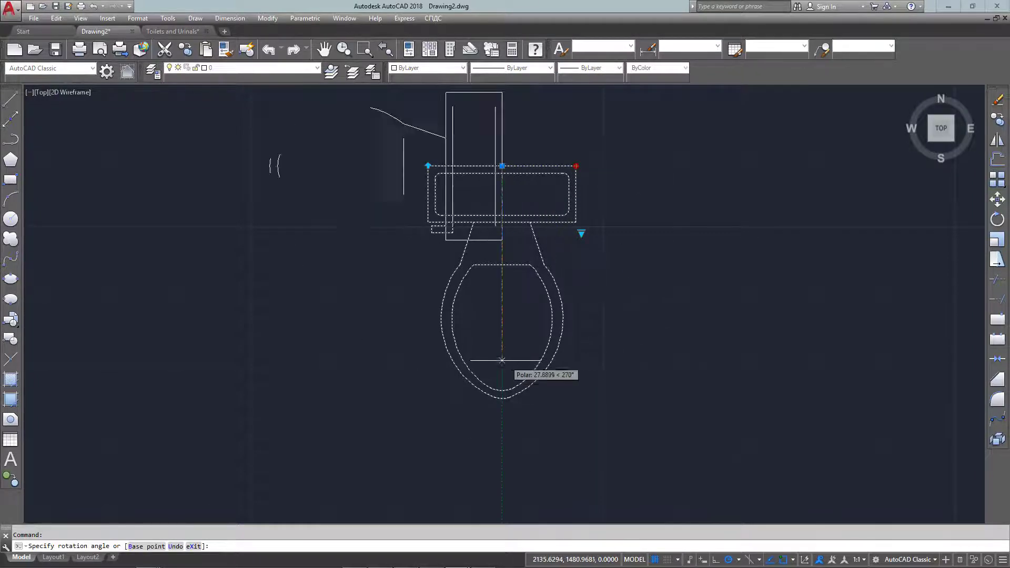
click(510, 294)
middle_drag(495, 297, 500, 332)
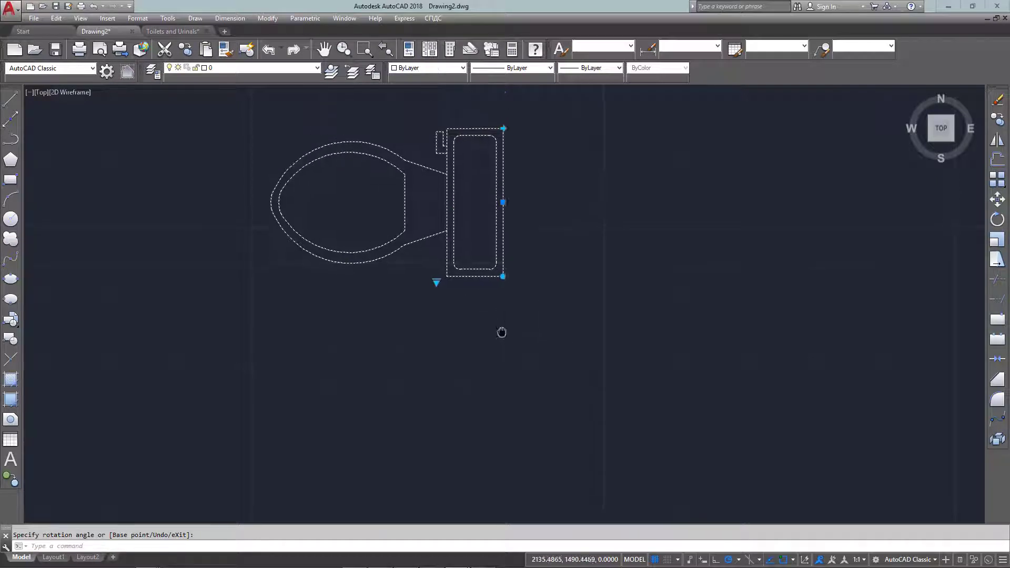
click(503, 282)
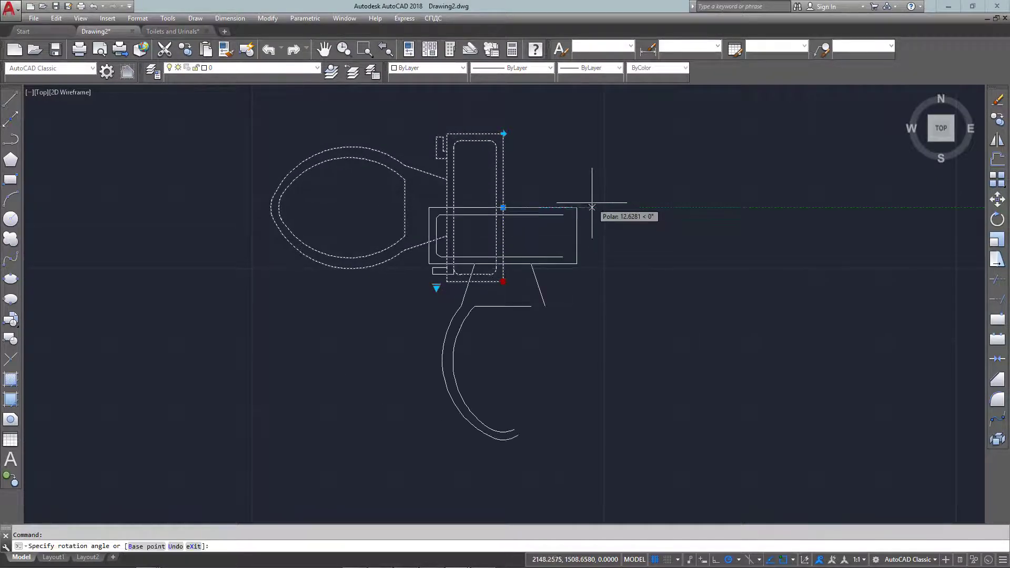
click(592, 200)
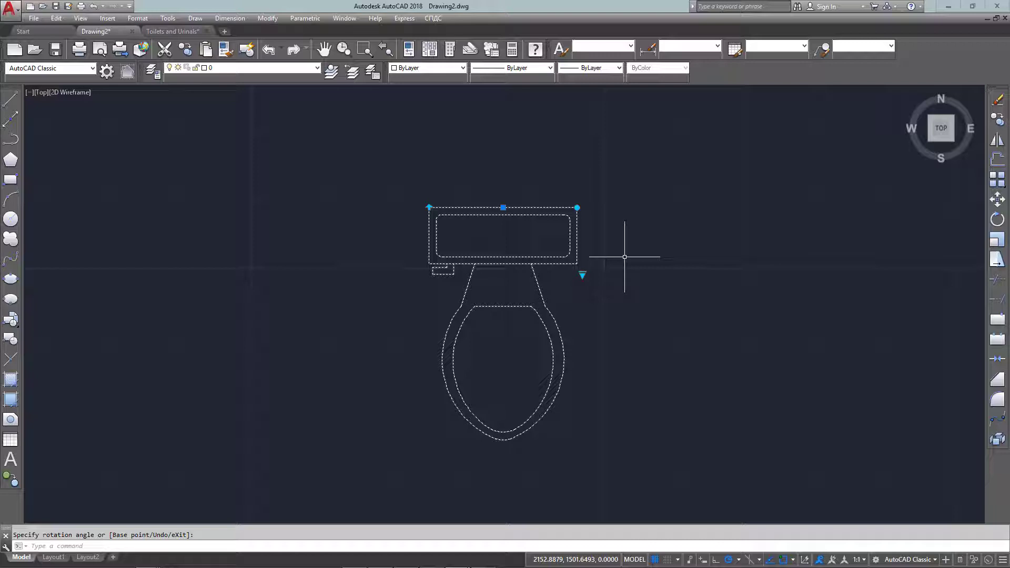
Step: Copy the ADA toilet block horizontally to the left of the original
text(cp)
key(Return)
click(504, 221)
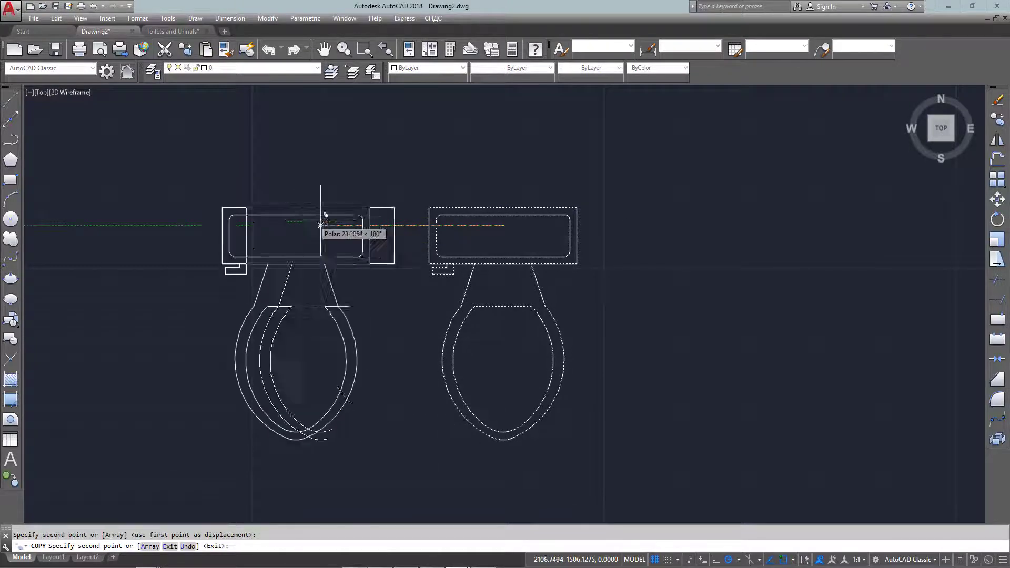
key(Escape)
Step: Set the visibility state of the copied toilet block to Urinal and deselect it
click(361, 200)
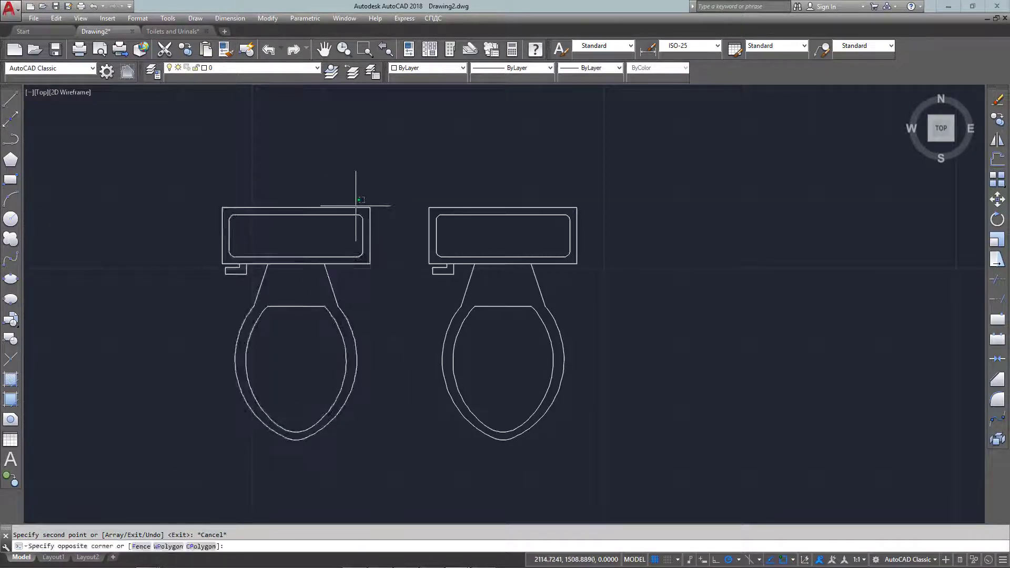
click(352, 221)
click(375, 274)
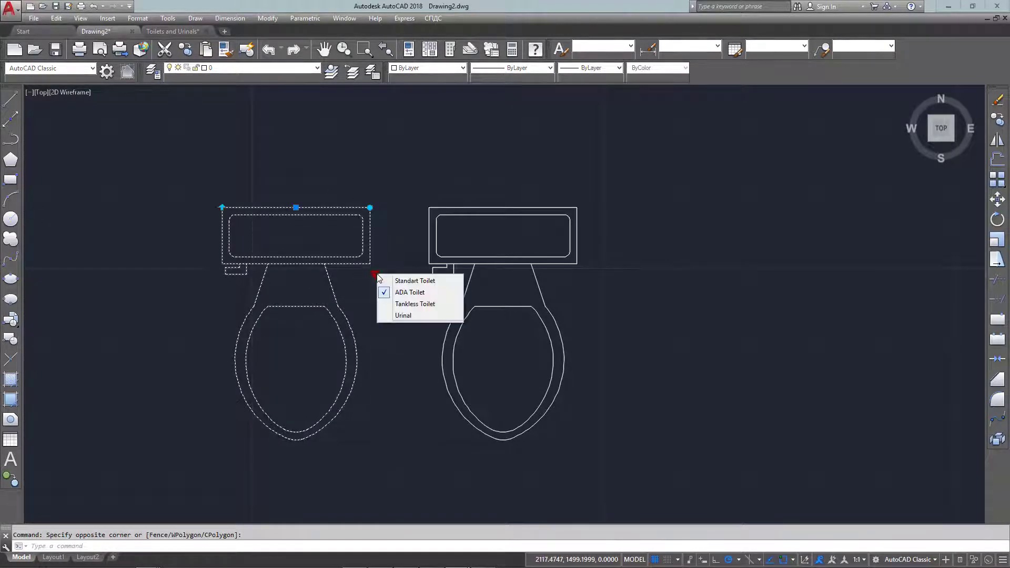
click(405, 315)
key(Escape)
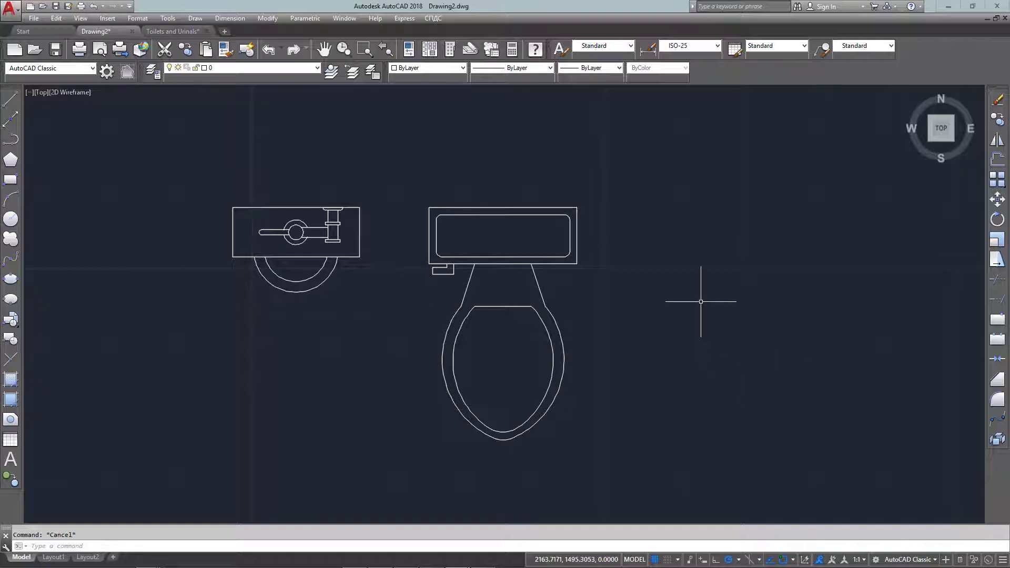
Step: Erase the urinal block beside the ADA toilet
click(378, 194)
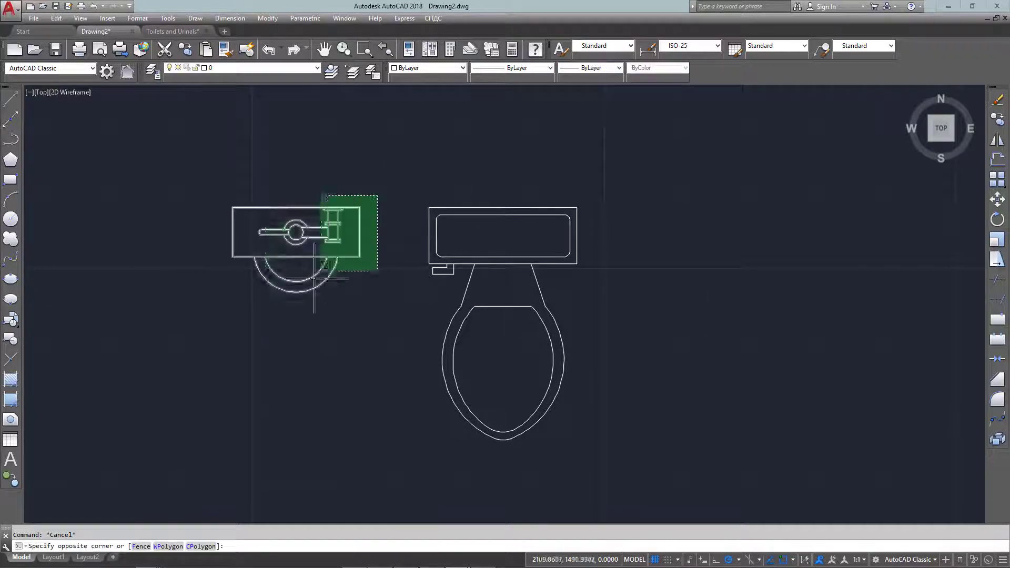
click(317, 270)
text(e)
key(Return)
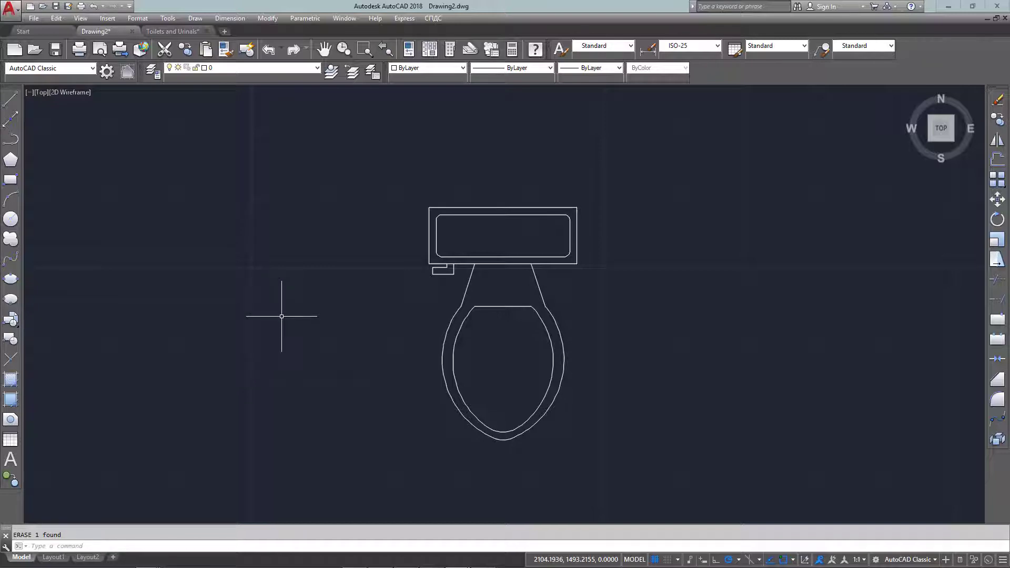
Step: Set the remaining block's visibility state to Standart Toilet and explode it into separate objects
click(451, 171)
click(481, 248)
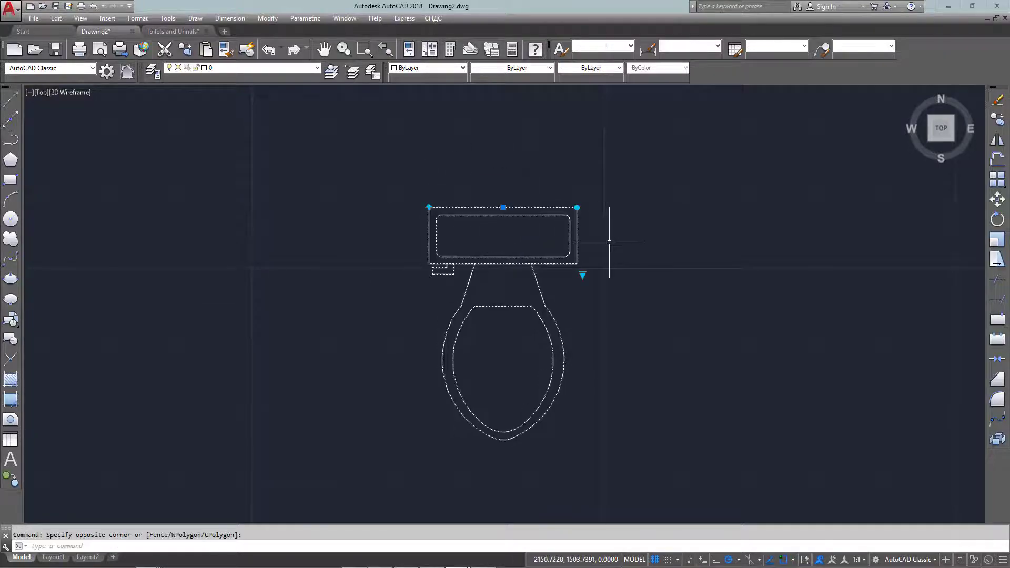
click(582, 275)
click(605, 282)
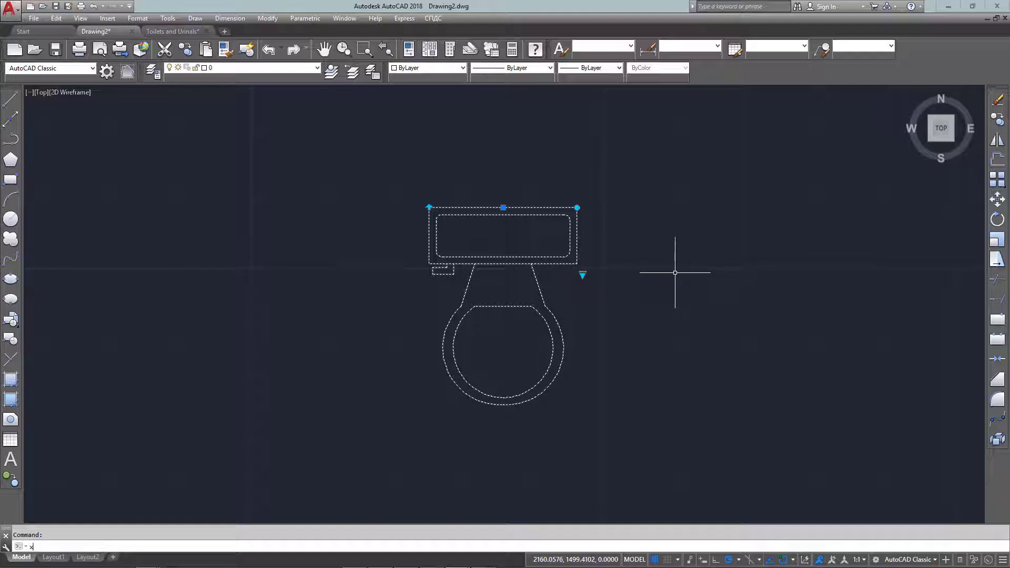
key(Return)
Step: Start a new block definition with its base point at the midpoint of the tank's upper edge
scroll(636, 290, up, 2)
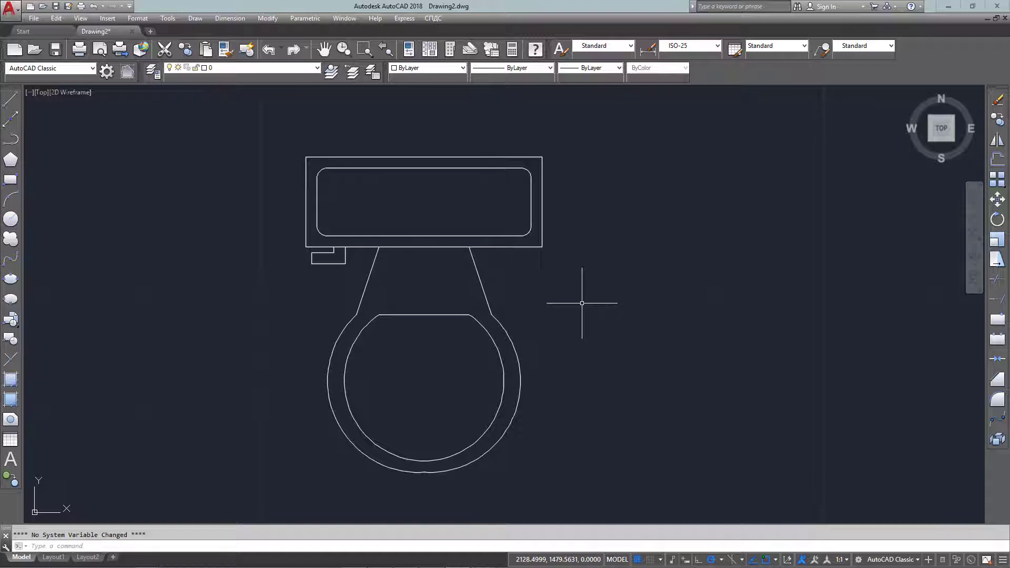
text(B)
key(Return)
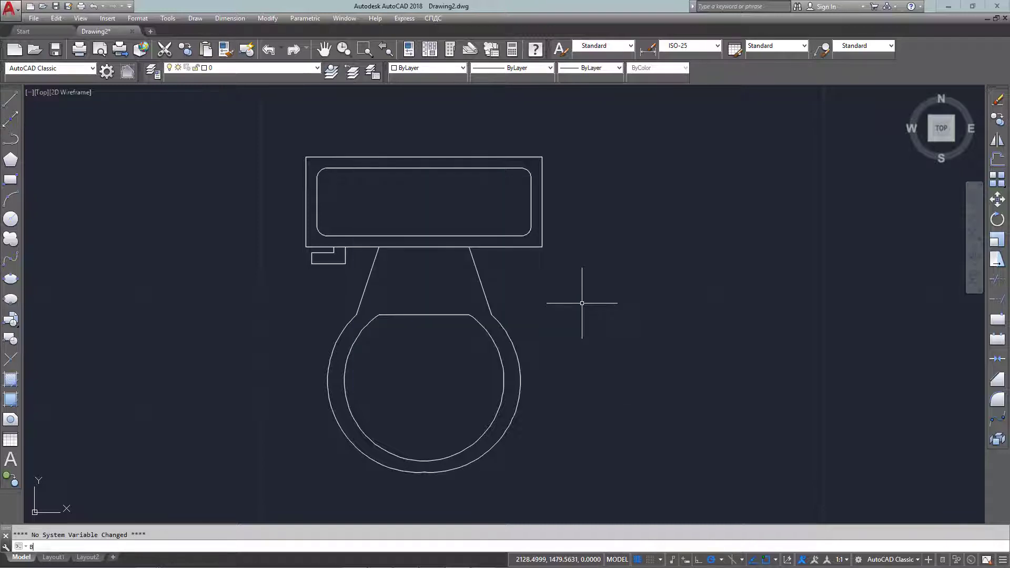
key(Return)
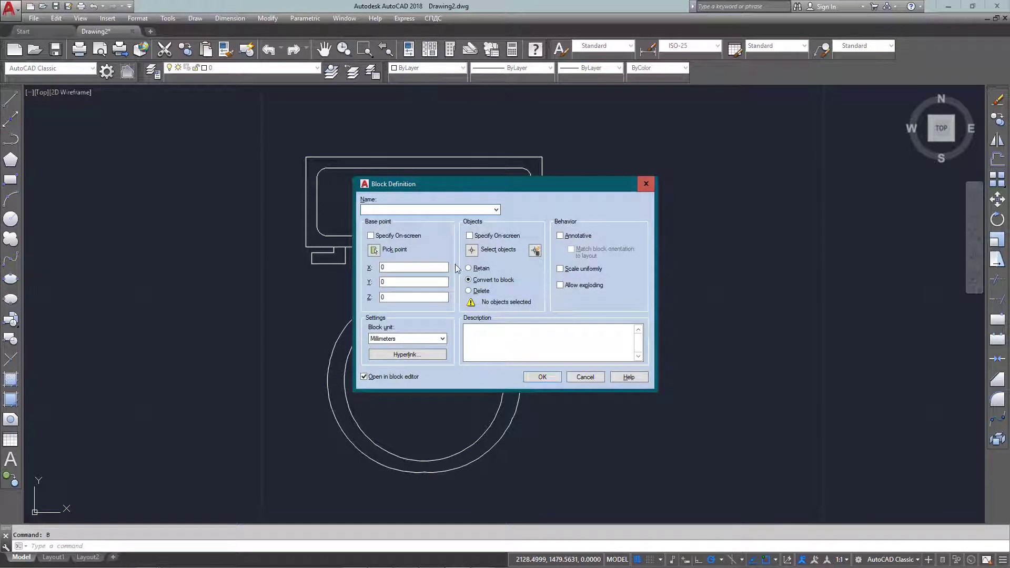
click(379, 251)
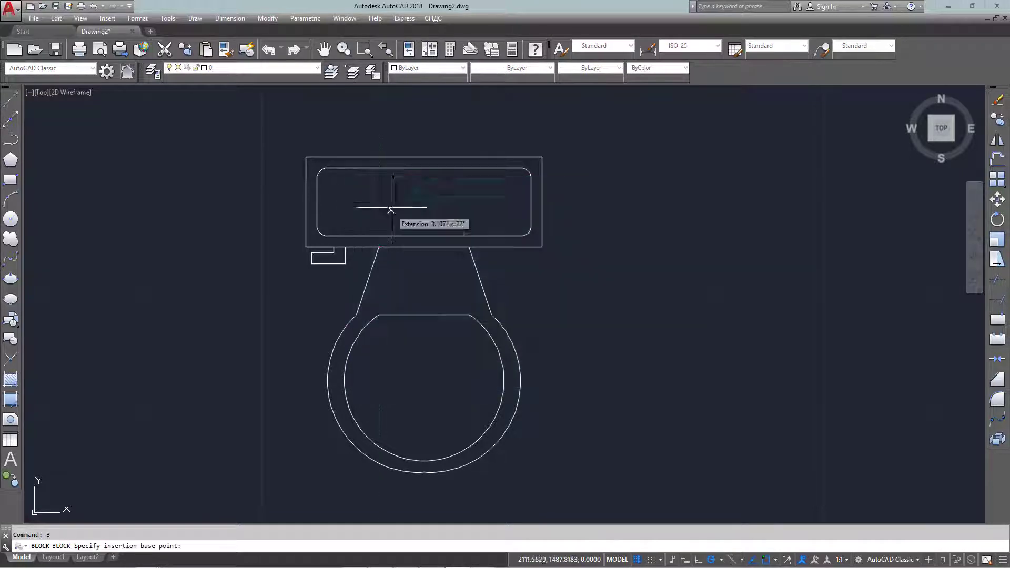
click(424, 157)
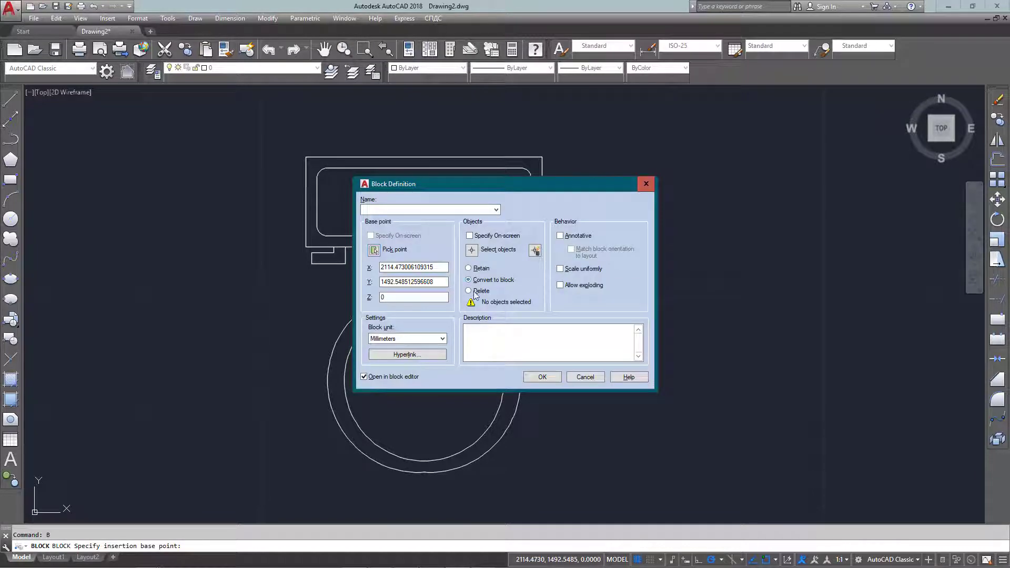
Step: Select all toilet geometry for the new block, name it PLUMBING FIXTURES -DYN and open it in the block editor
click(477, 252)
click(251, 115)
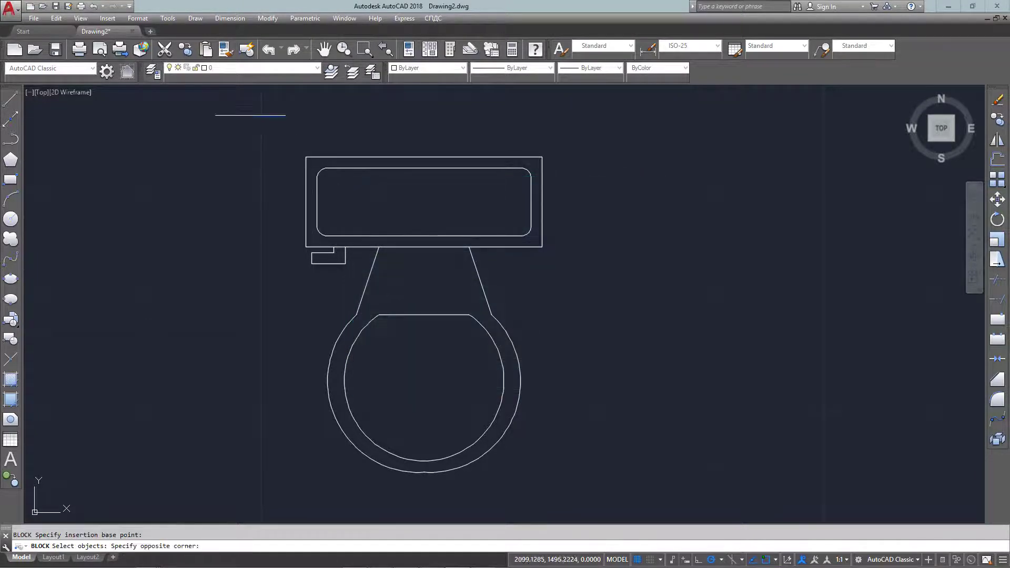
click(611, 490)
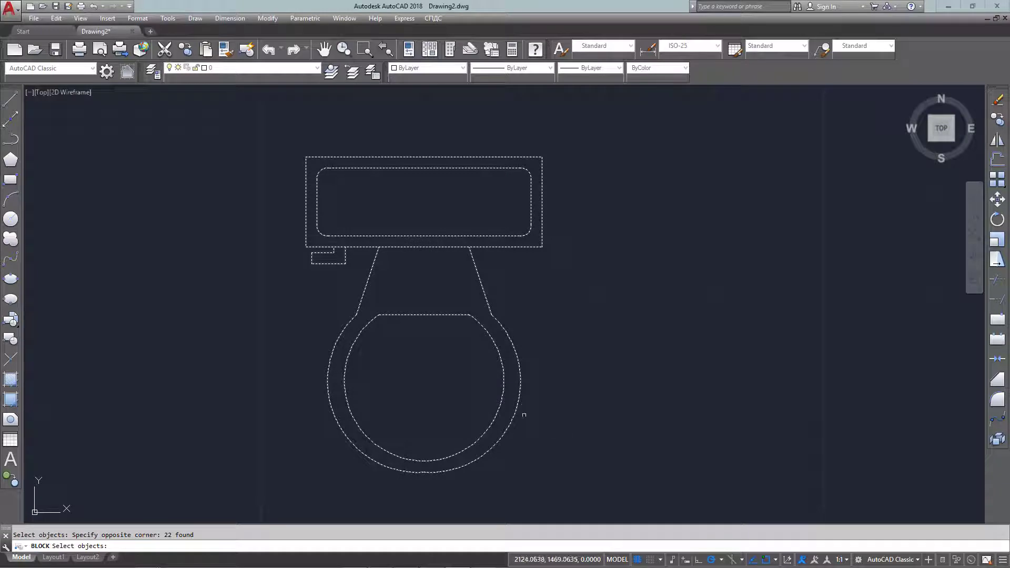
key(Return)
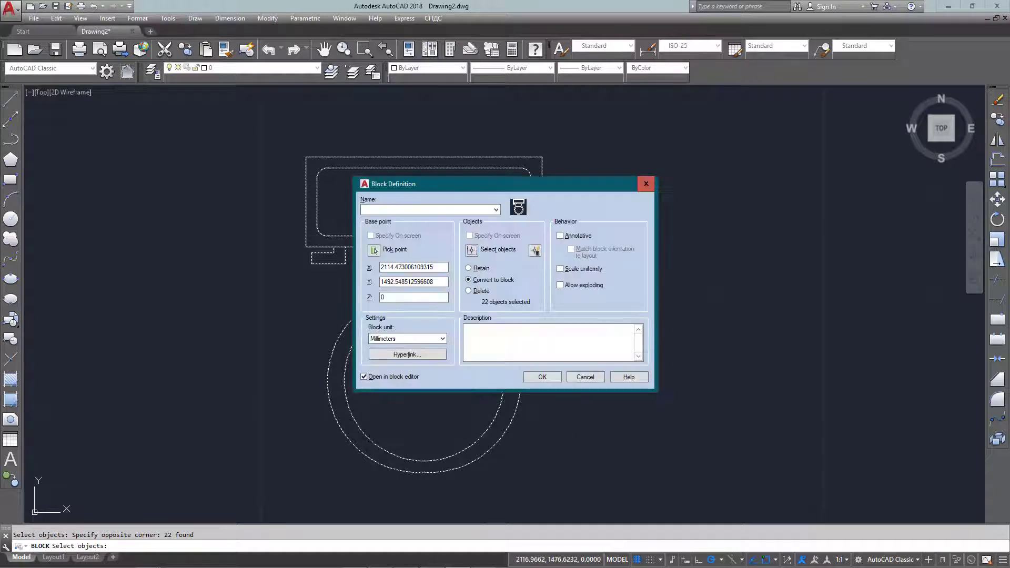
click(405, 210)
click(535, 380)
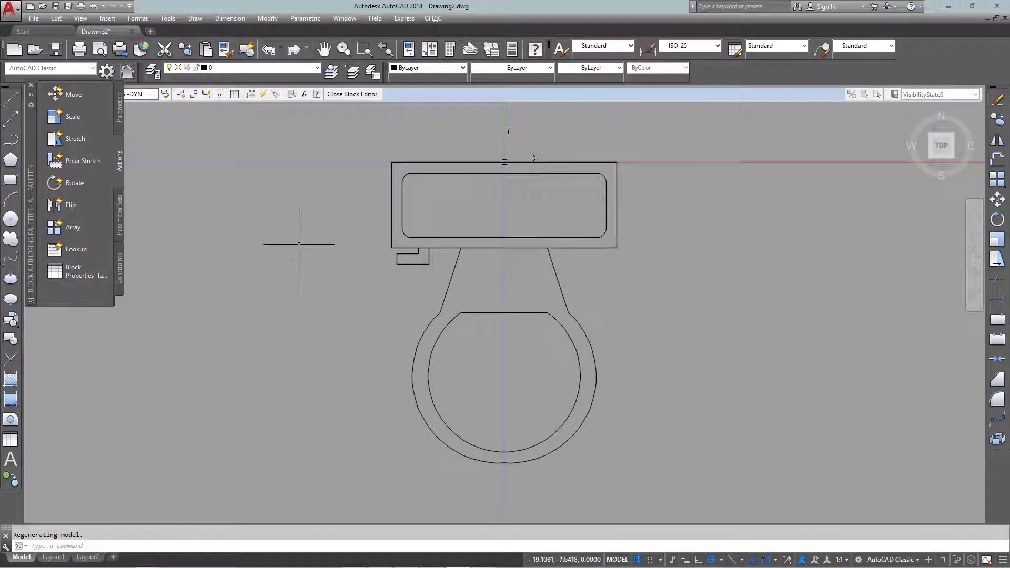
Step: Open Toilets and Urinals.dwg and look over its library of toilet and urinal symbols
click(531, 289)
click(500, 337)
click(608, 237)
click(591, 271)
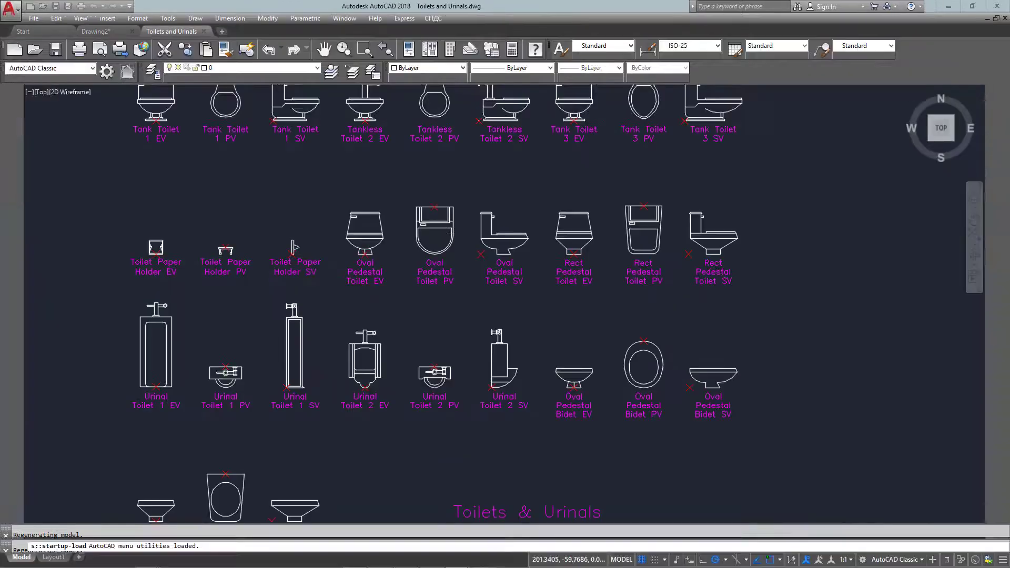
scroll(484, 233, up, 5)
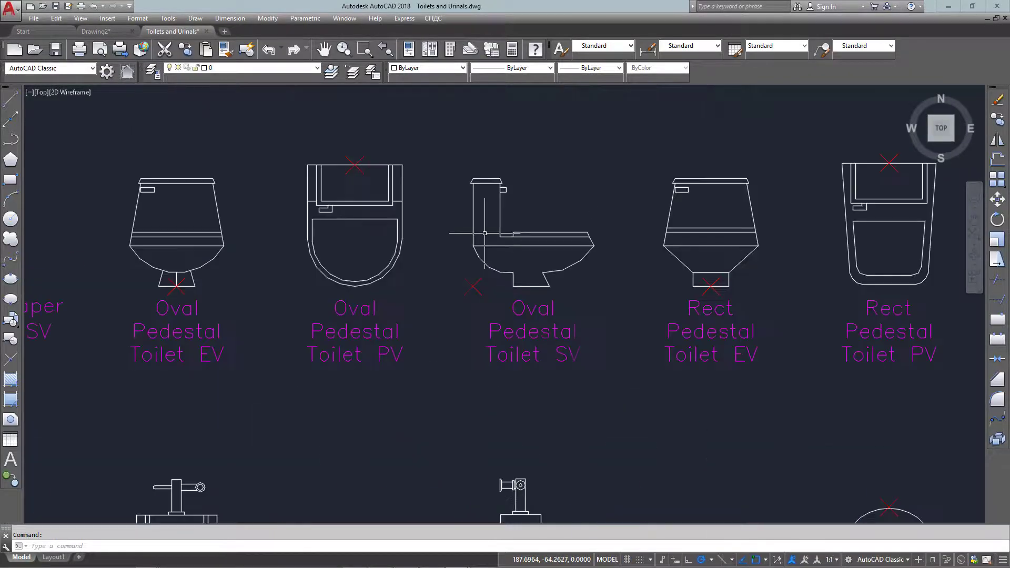
scroll(485, 233, down, 6)
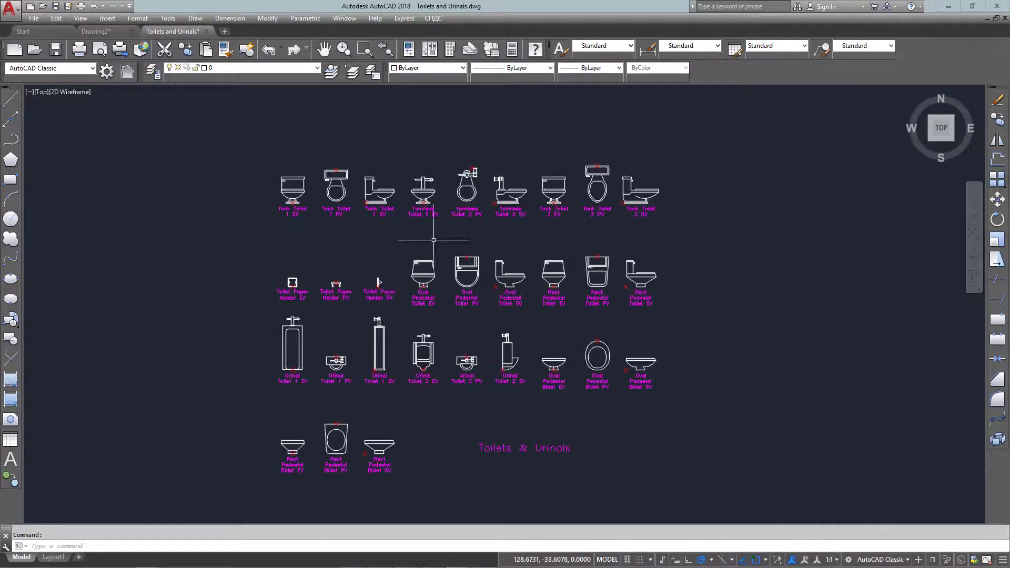
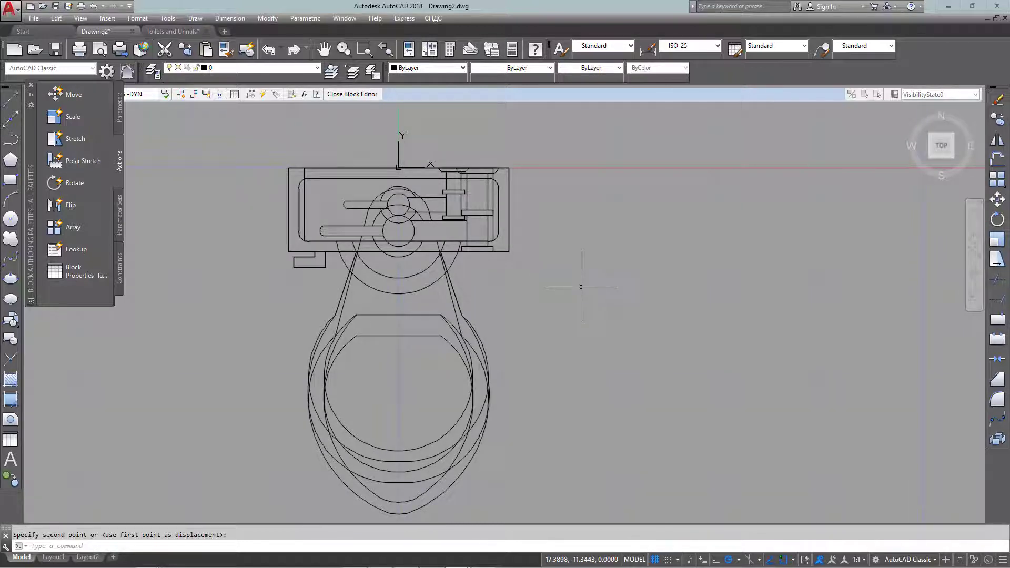
Step: Erase the urinal overlapping the toilet geometry in the block editor
click(419, 274)
key(Delete)
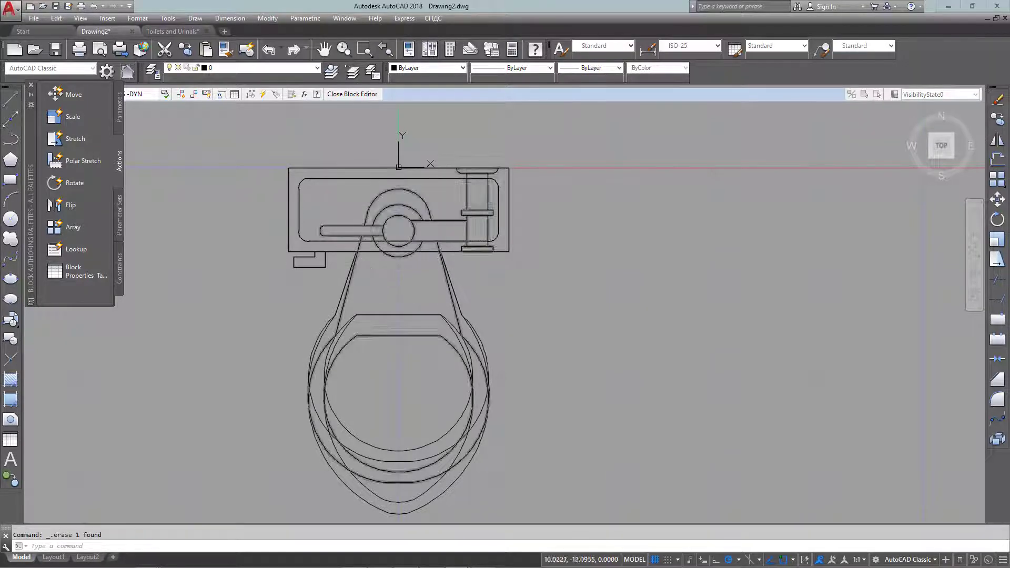
scroll(473, 276, down, 2)
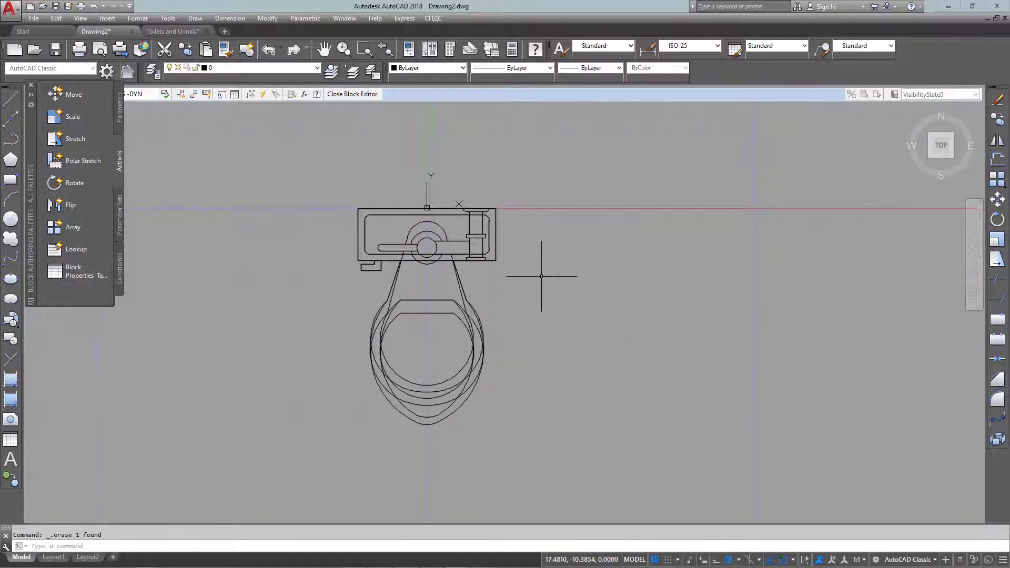
Step: Copy the Urinal Toilet 1 PV symbol from Toilets and Urinals.dwg and paste it beside the toilet geometry in the block editor
key(ctrl+Tab)
click(529, 393)
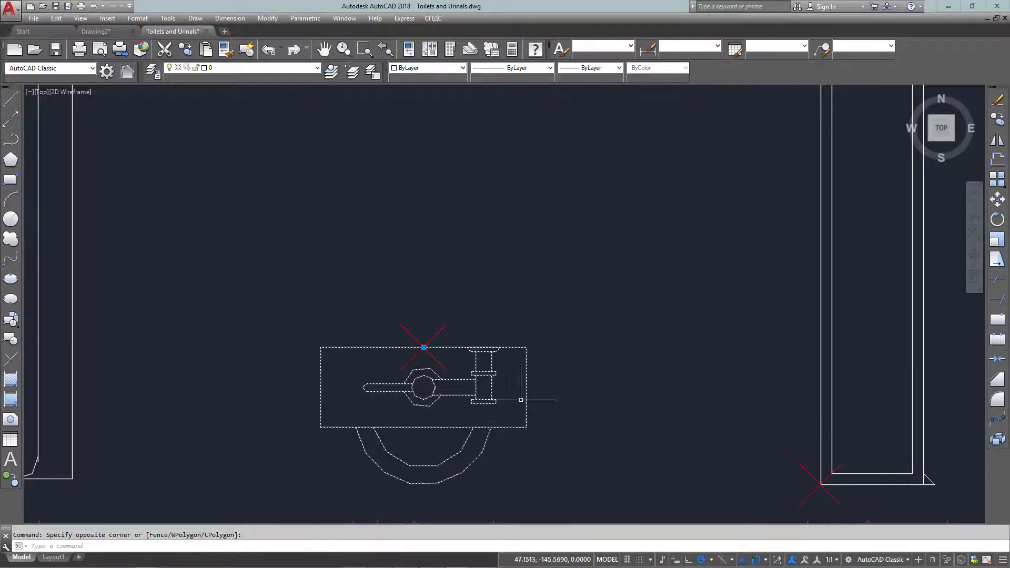
key(ctrl+c)
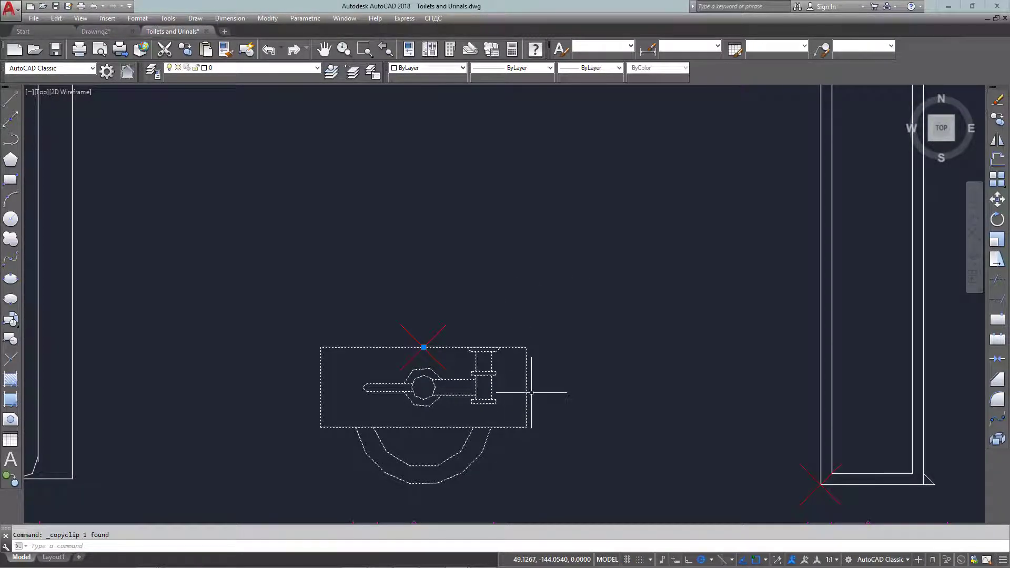
key(ctrl+Tab)
key(ctrl+Tab)
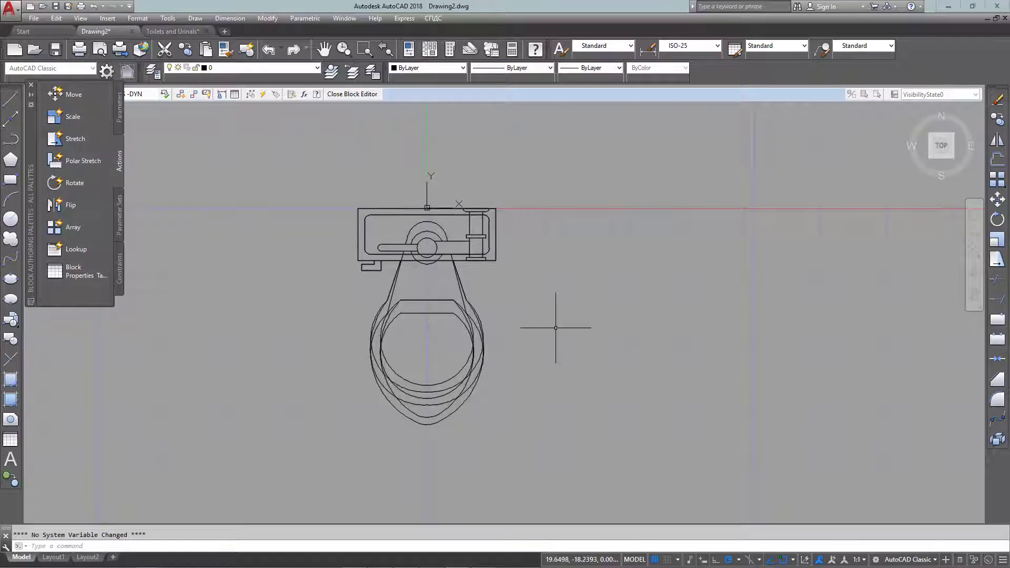
key(ctrl+v)
click(629, 264)
Step: Move the pasted urinal by the midpoint of its upper edge onto the block origin at the tank's upper edge
click(699, 289)
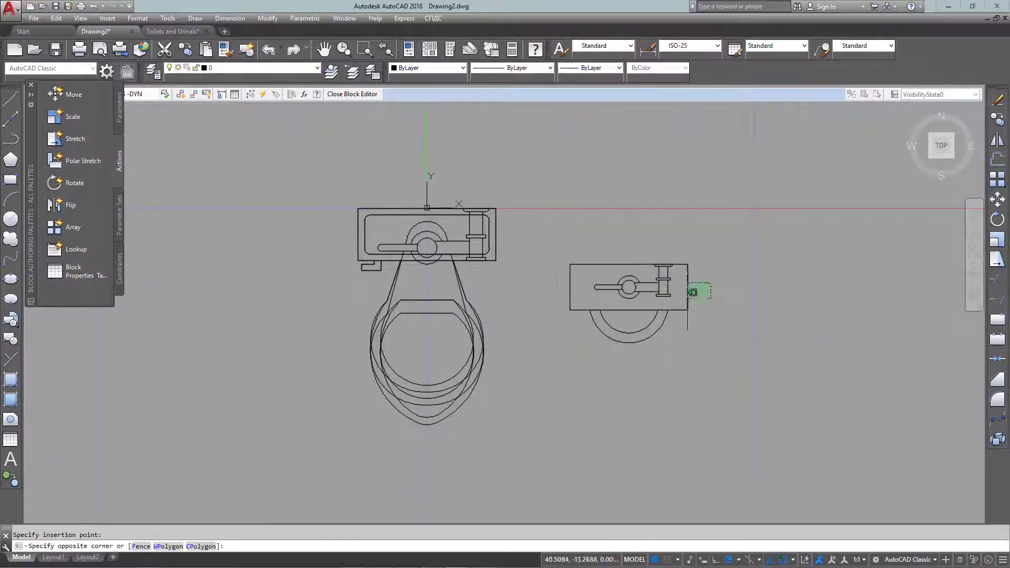
key(Return)
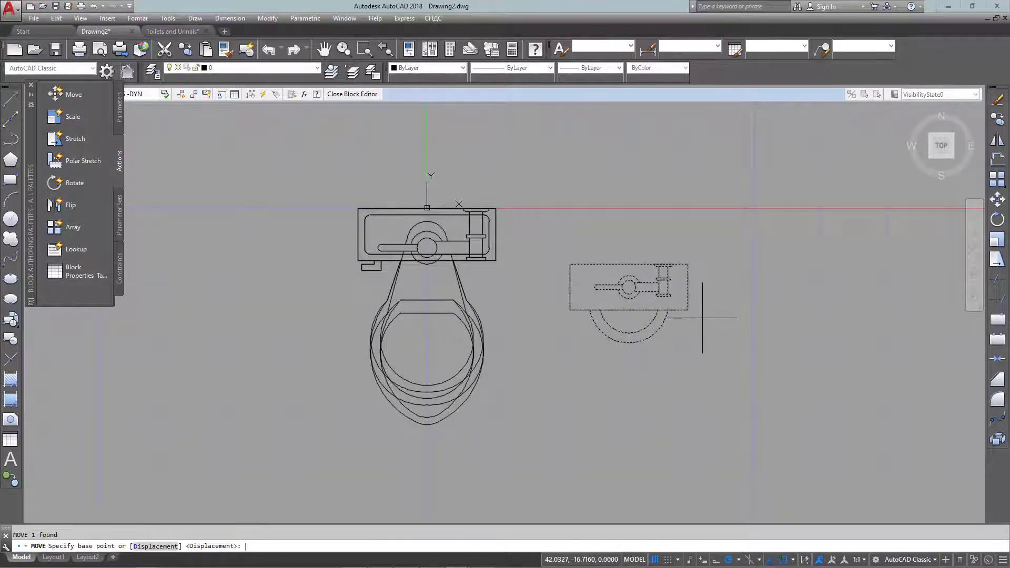
click(628, 264)
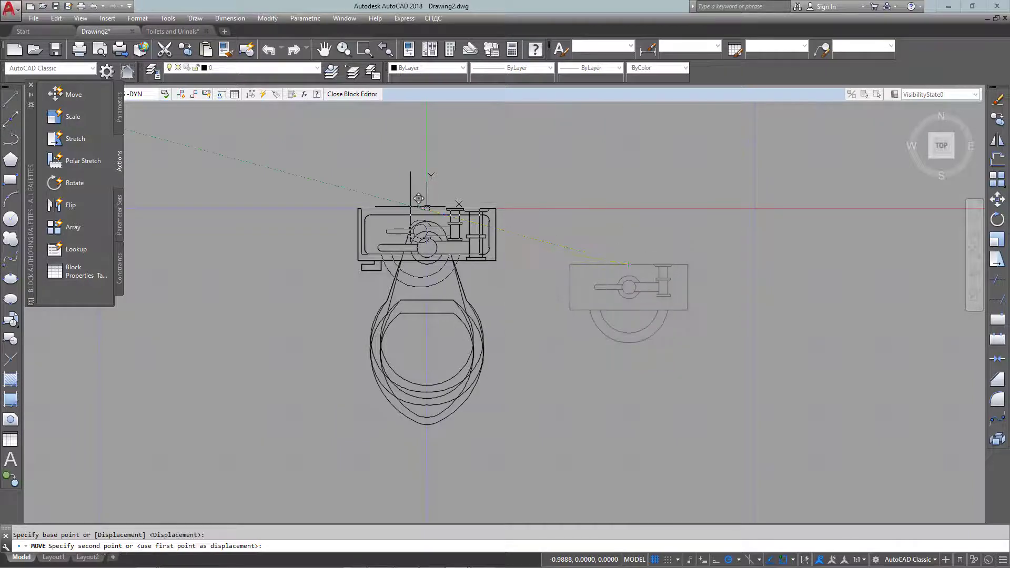
scroll(413, 208, up, 4)
click(462, 215)
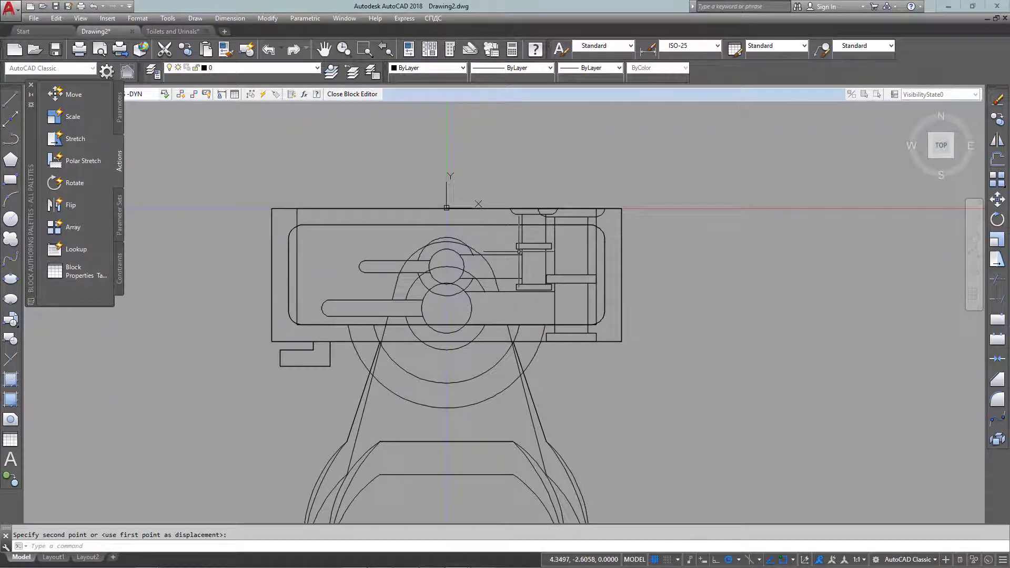
scroll(517, 251, down, 2)
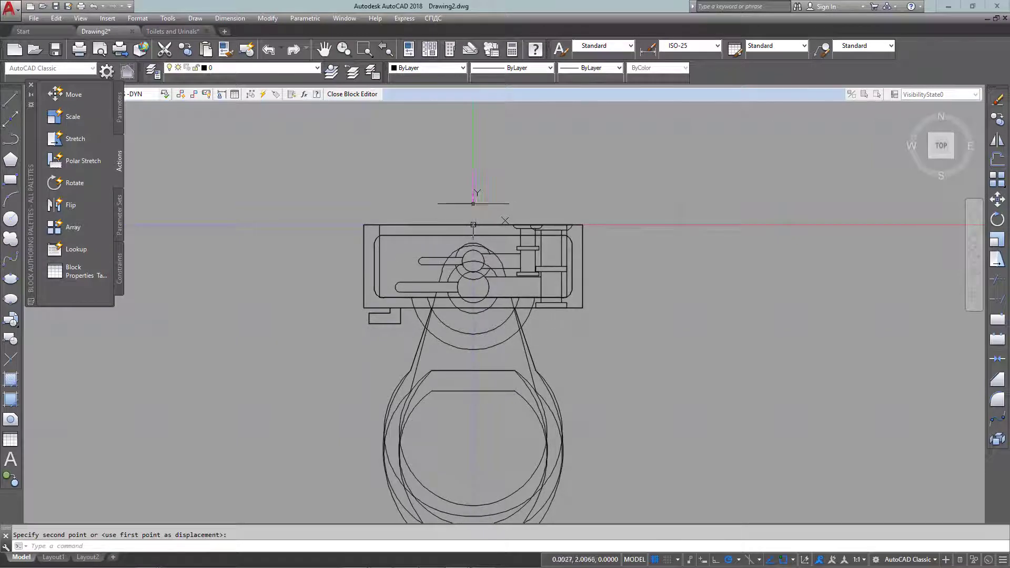
click(472, 204)
click(465, 218)
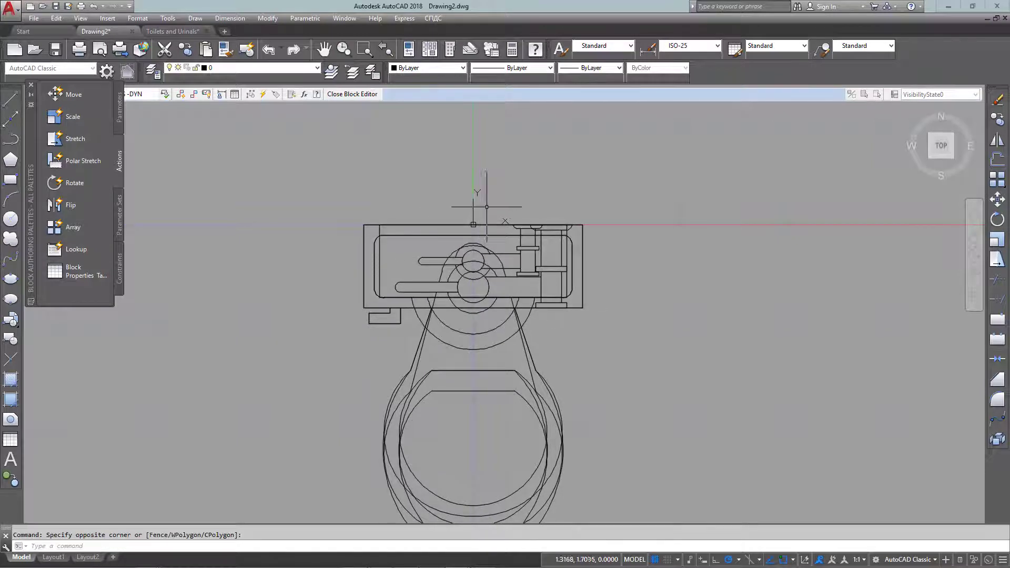
scroll(486, 206, down, 1)
scroll(558, 273, up, 1)
scroll(513, 266, down, 1)
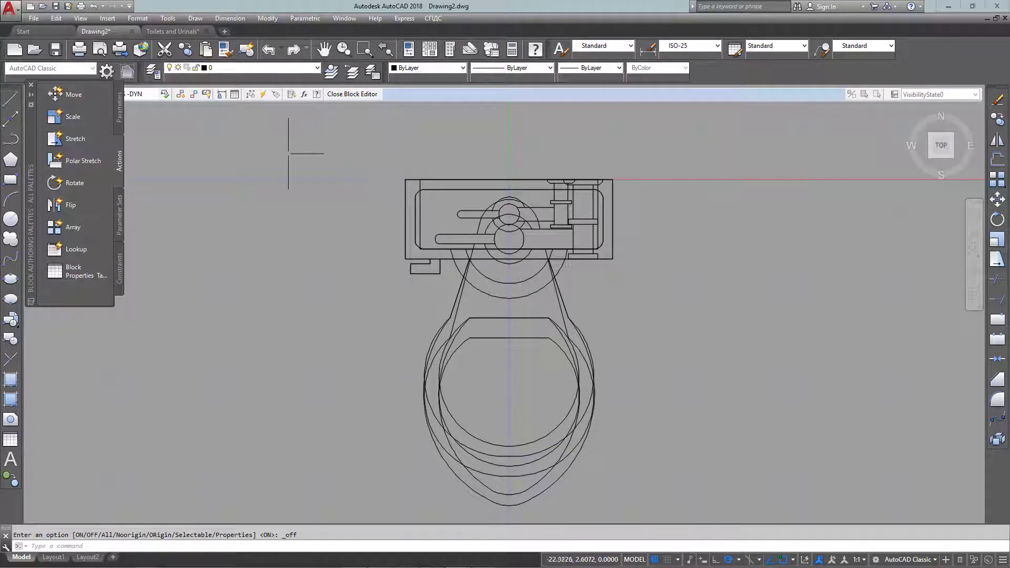
Step: Add a Flip parameter with its reflection line from the tank's upper-left corner to the upper edge's midpoint, placing the label near the corner
click(119, 120)
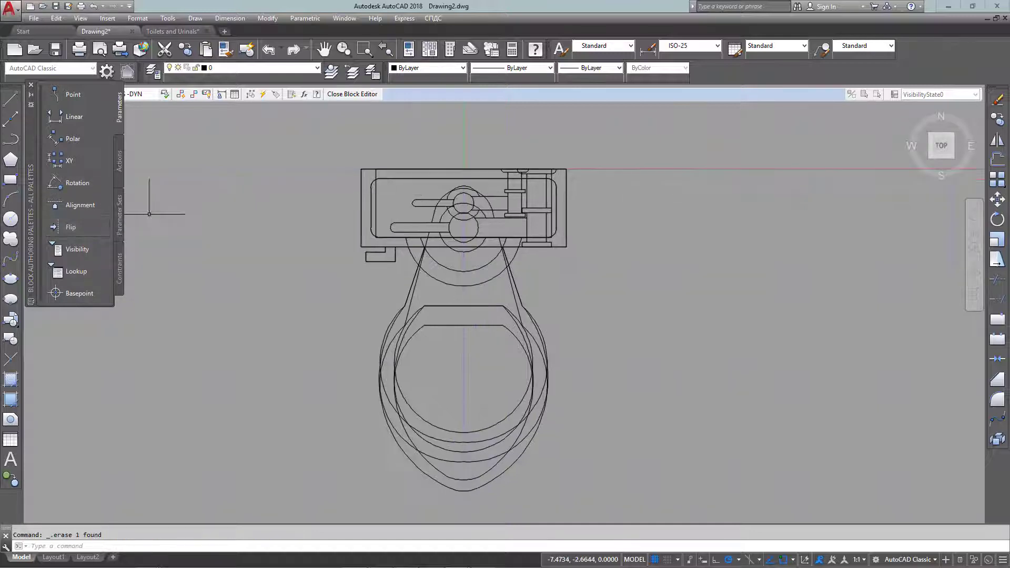
click(54, 227)
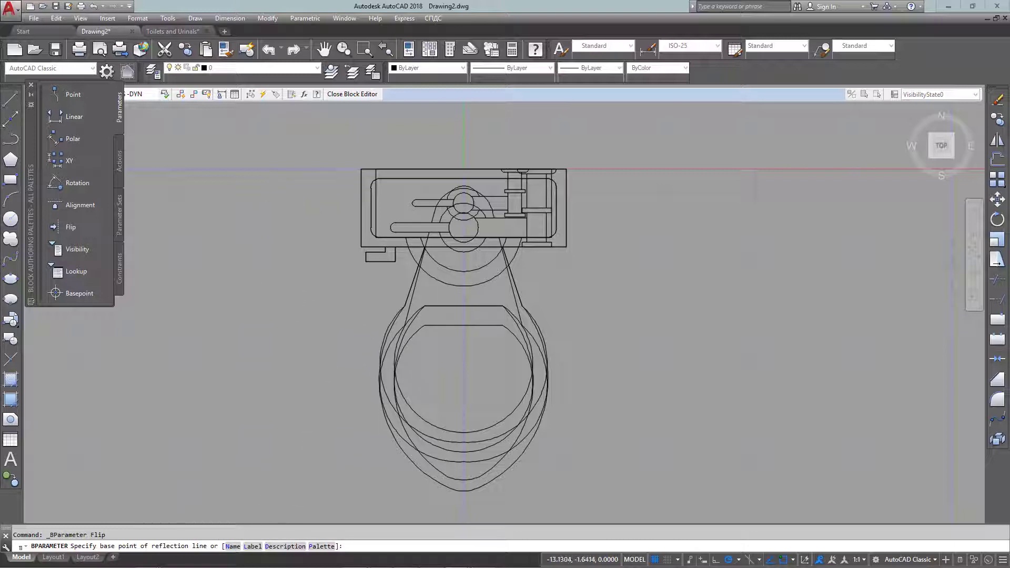
click(360, 169)
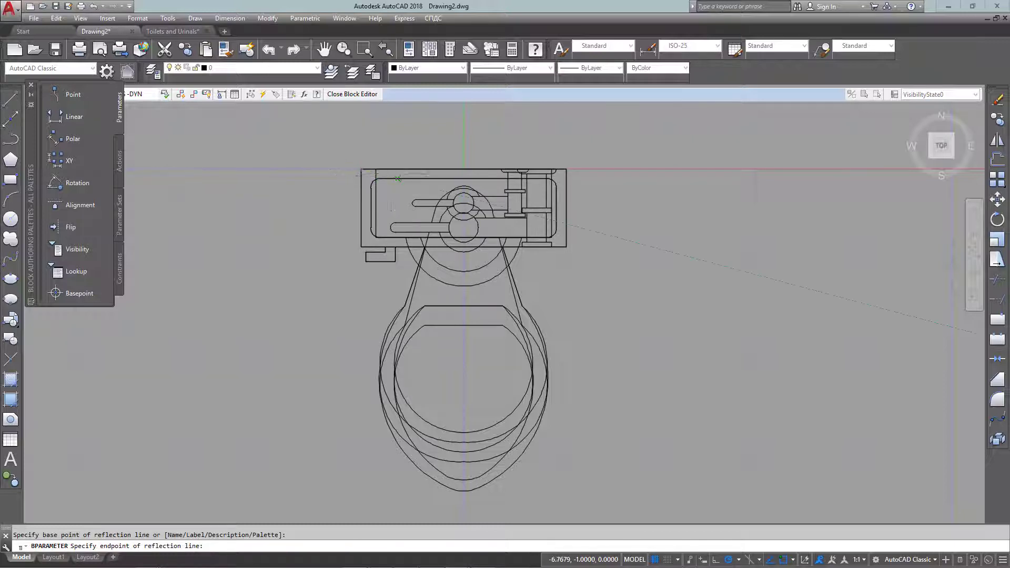
click(462, 169)
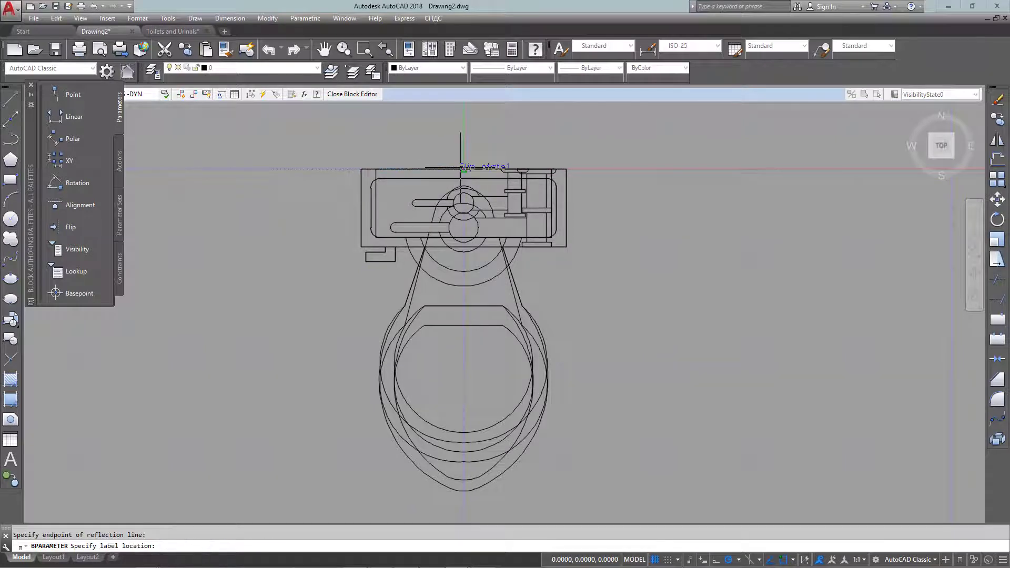
click(376, 168)
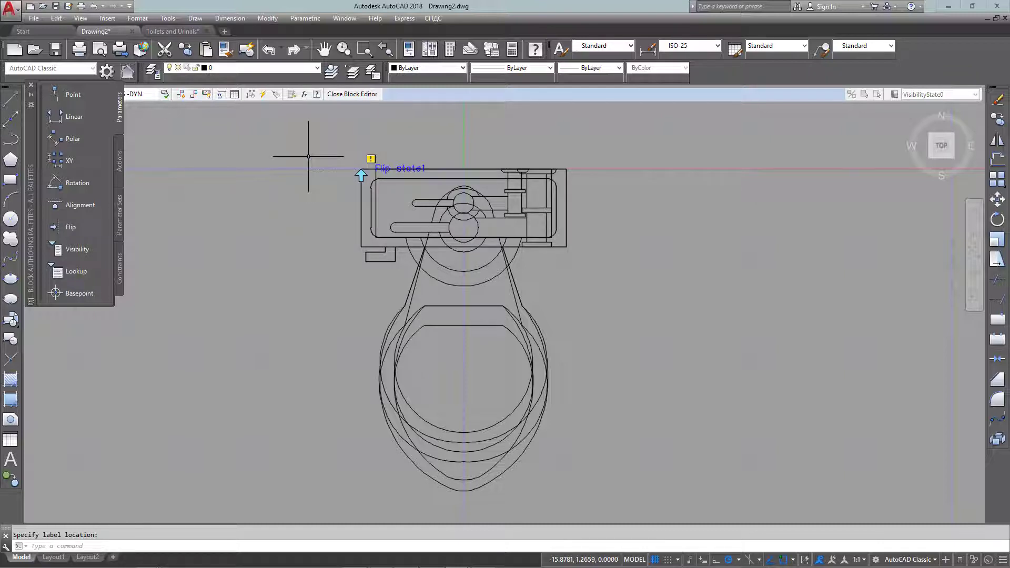
Step: Add a Flip action to the flip parameter, including the parameter and all toilet and urinal geometry in its selection set
click(118, 159)
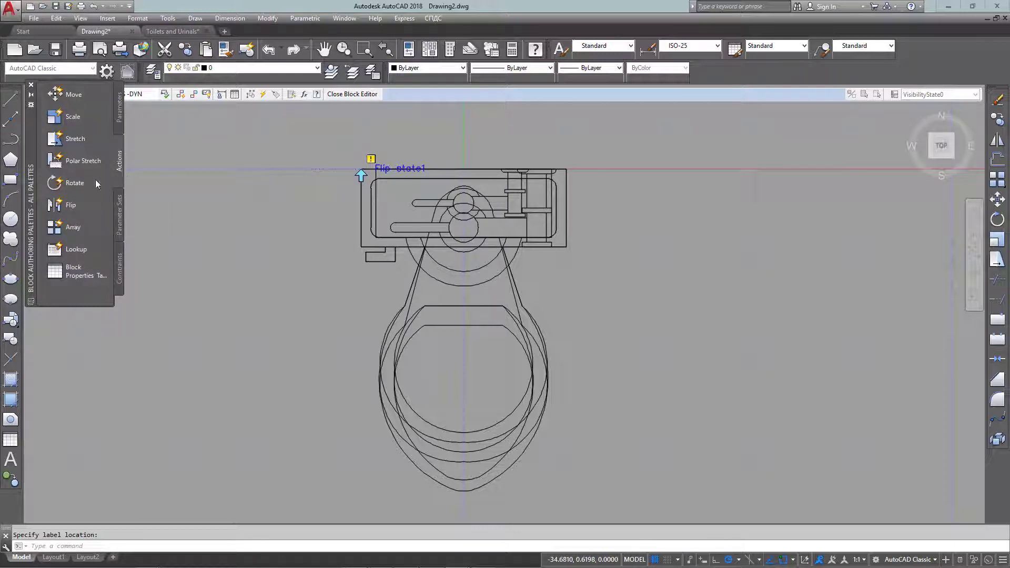
click(71, 204)
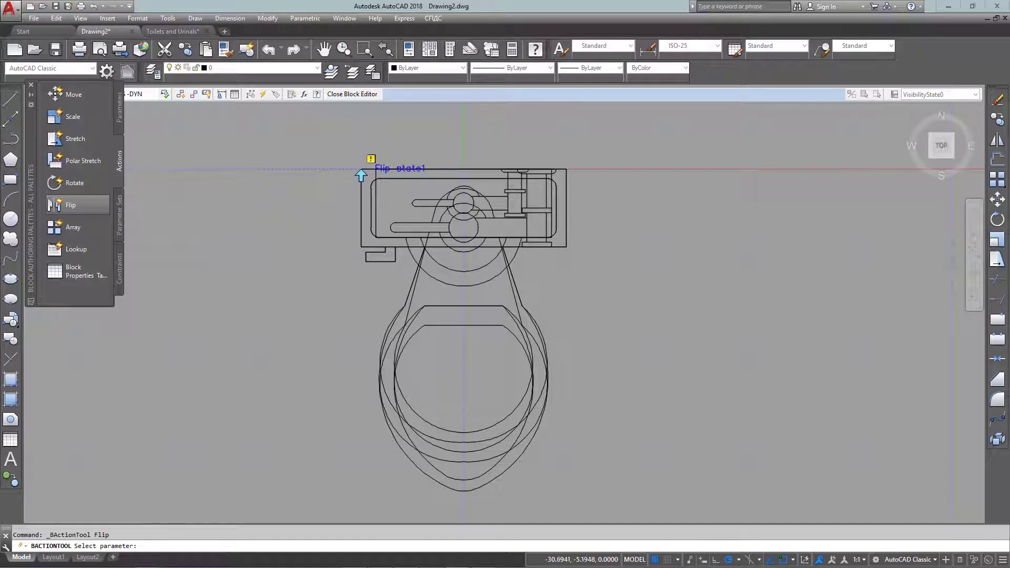
click(361, 175)
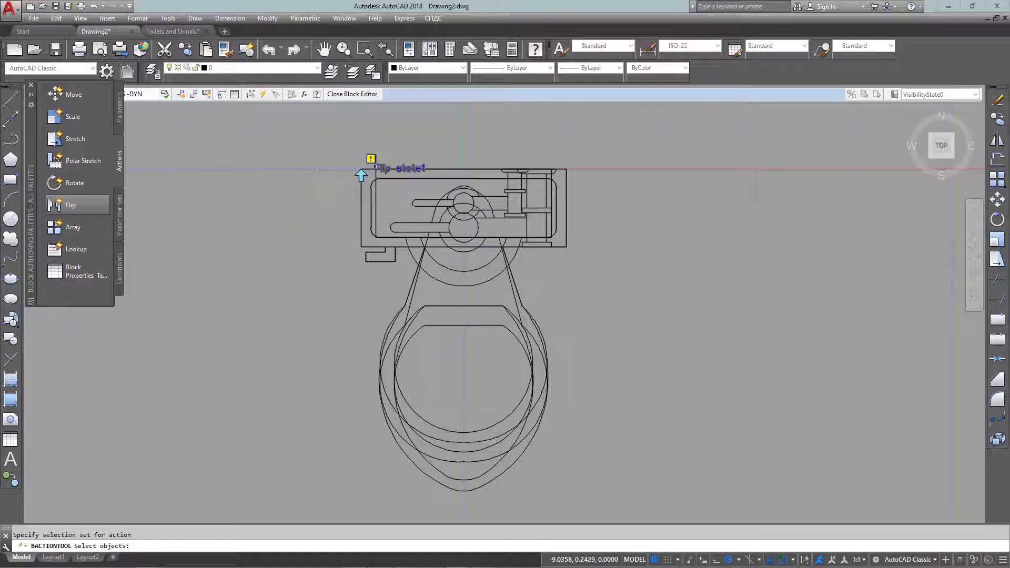
click(387, 168)
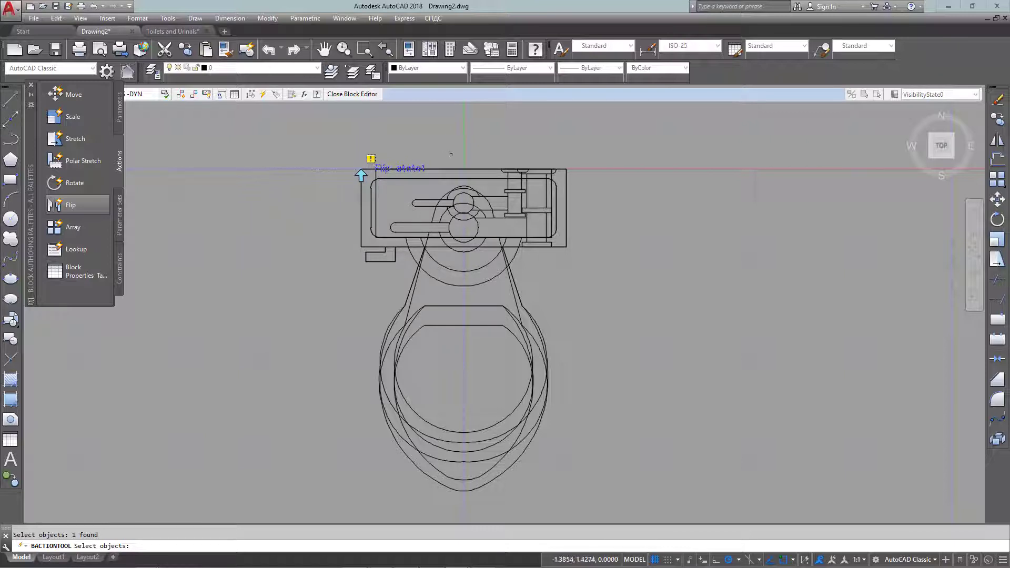
click(616, 134)
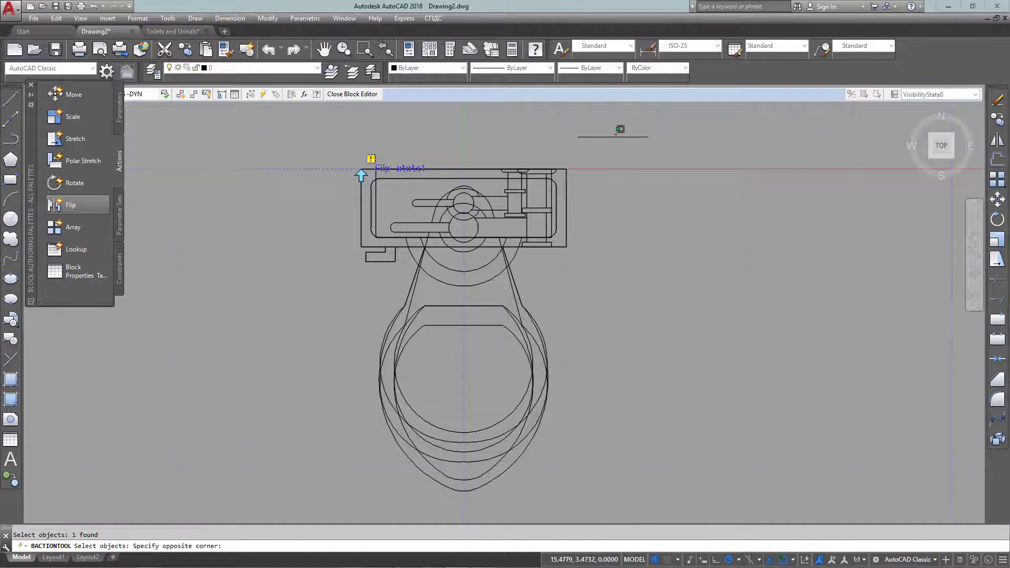
click(277, 467)
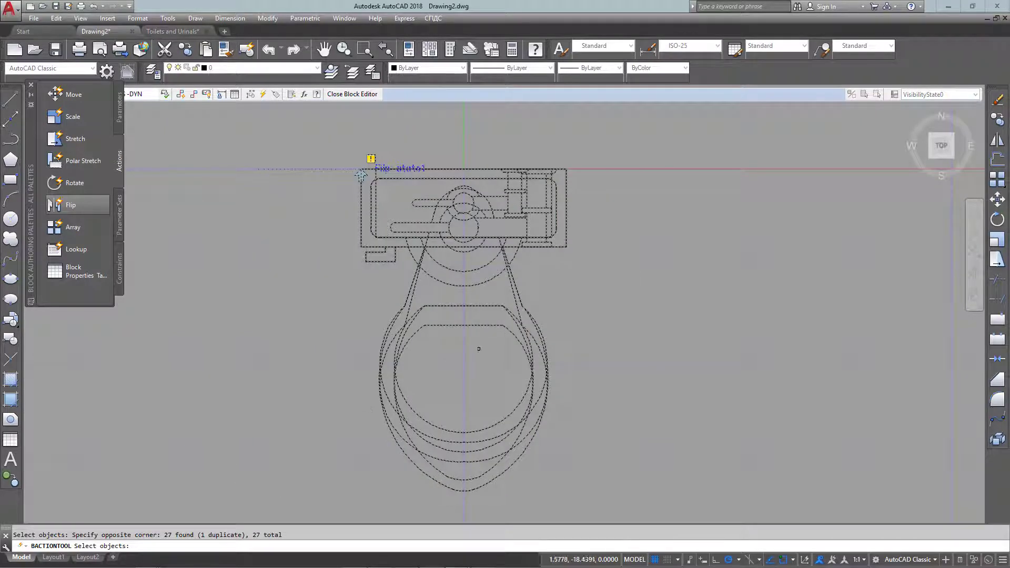
key(Return)
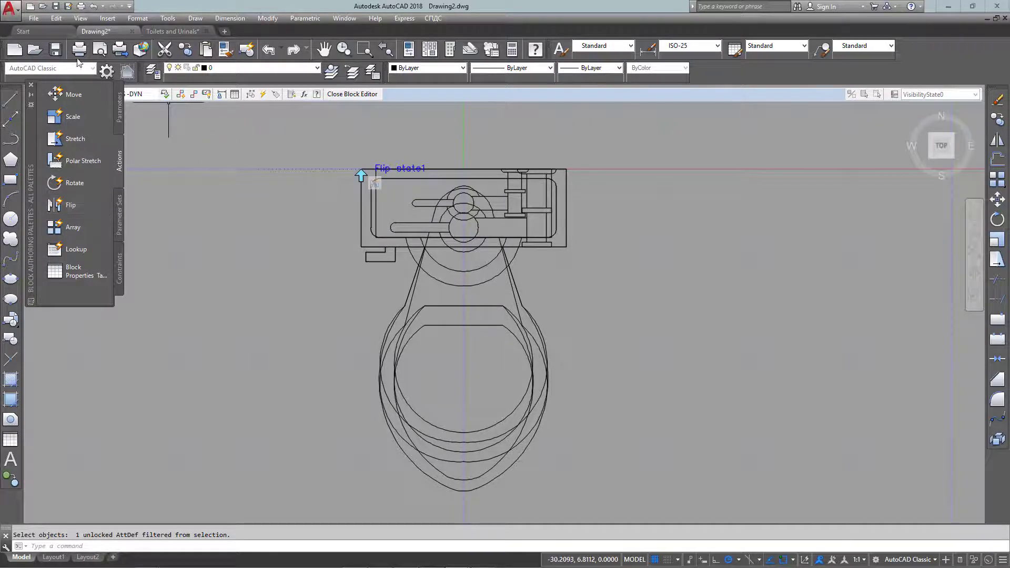
Step: Open the block in the test window and flip it across the tank's upper edge with its flip grip
click(165, 95)
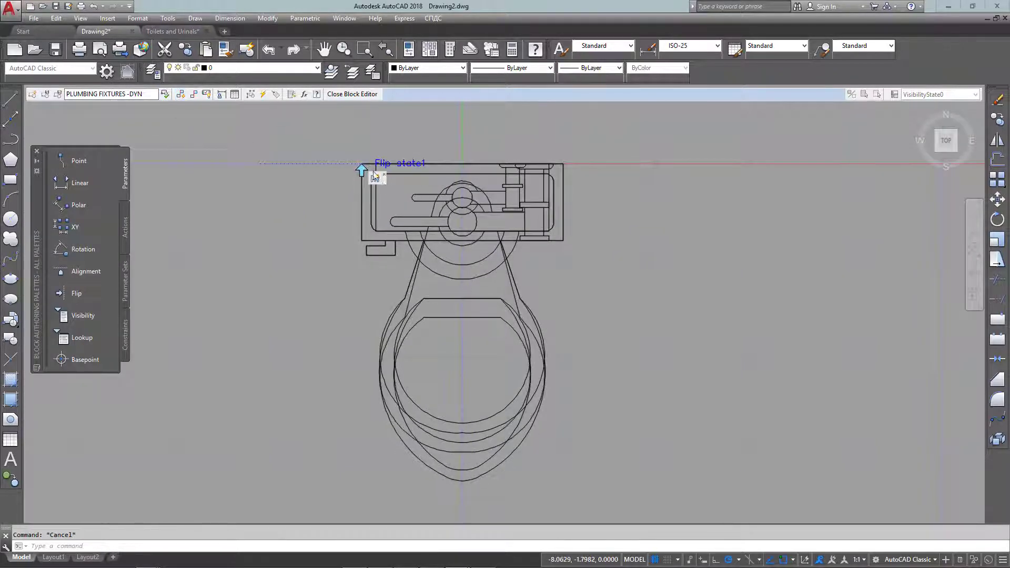
click(166, 95)
click(550, 218)
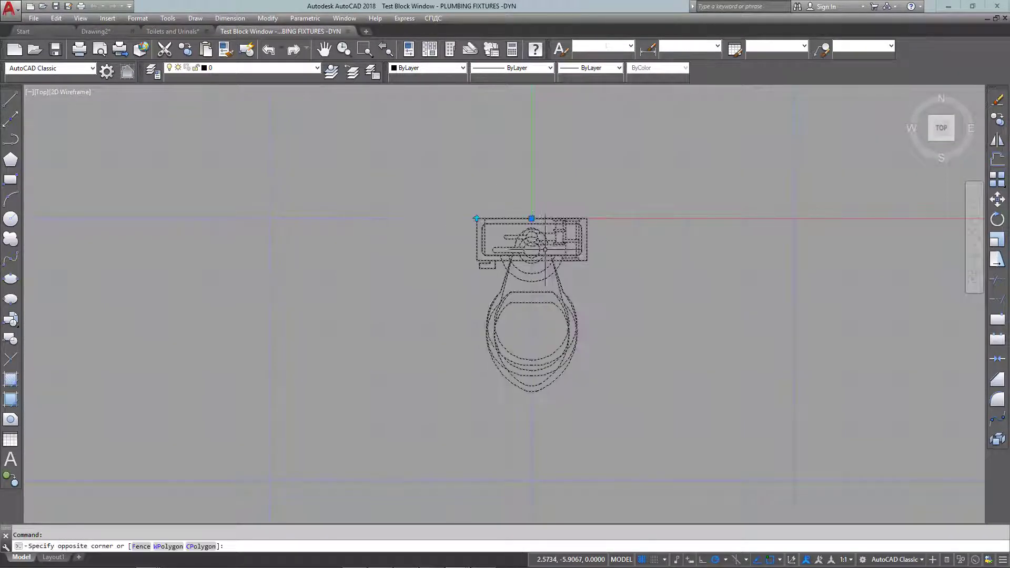
click(476, 218)
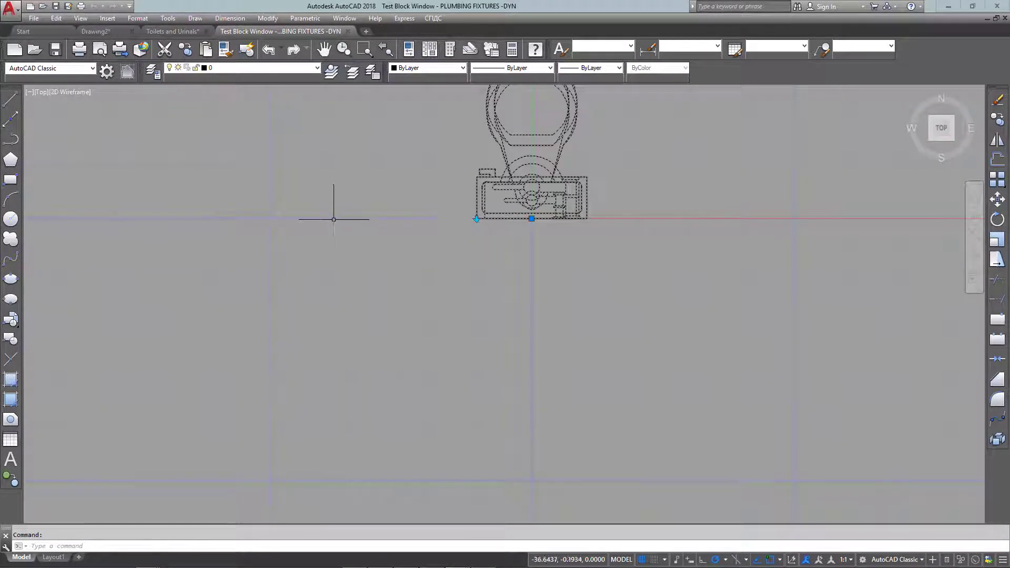
Step: Flip the test block back across the tank's upper edge, undo that flip and close the test window
scroll(473, 274, down, 5)
scroll(463, 269, up, 5)
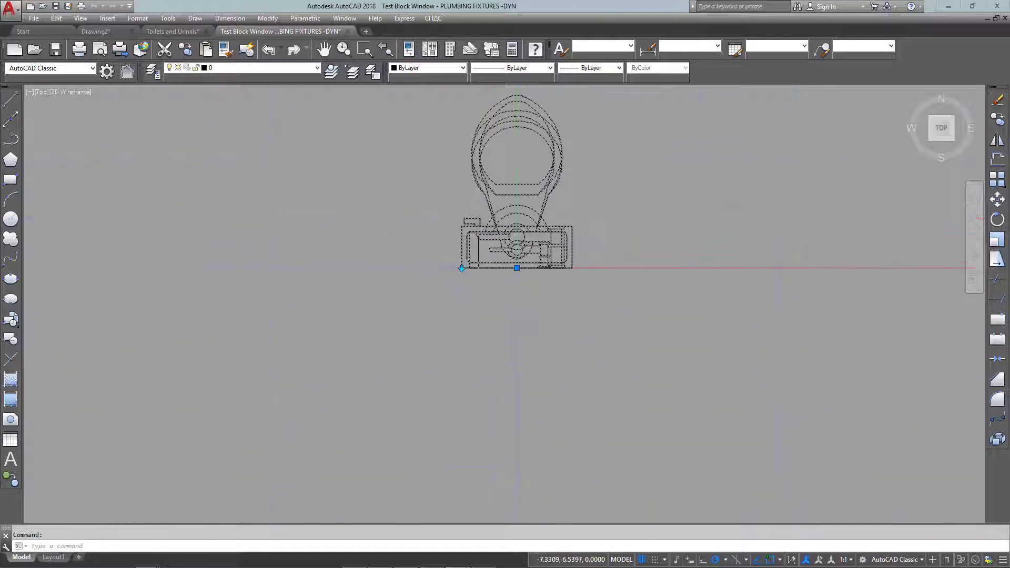
click(462, 269)
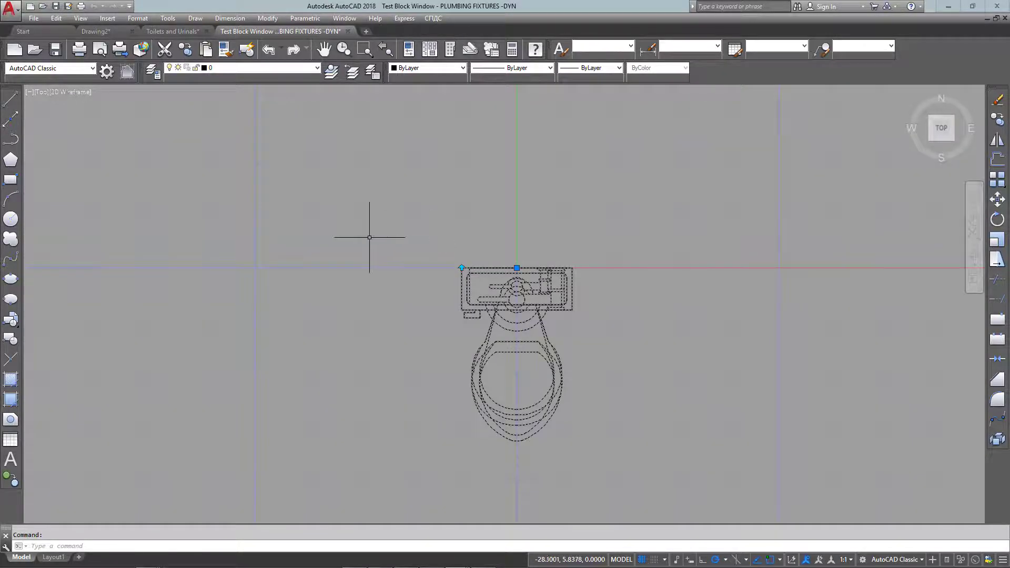
click(268, 49)
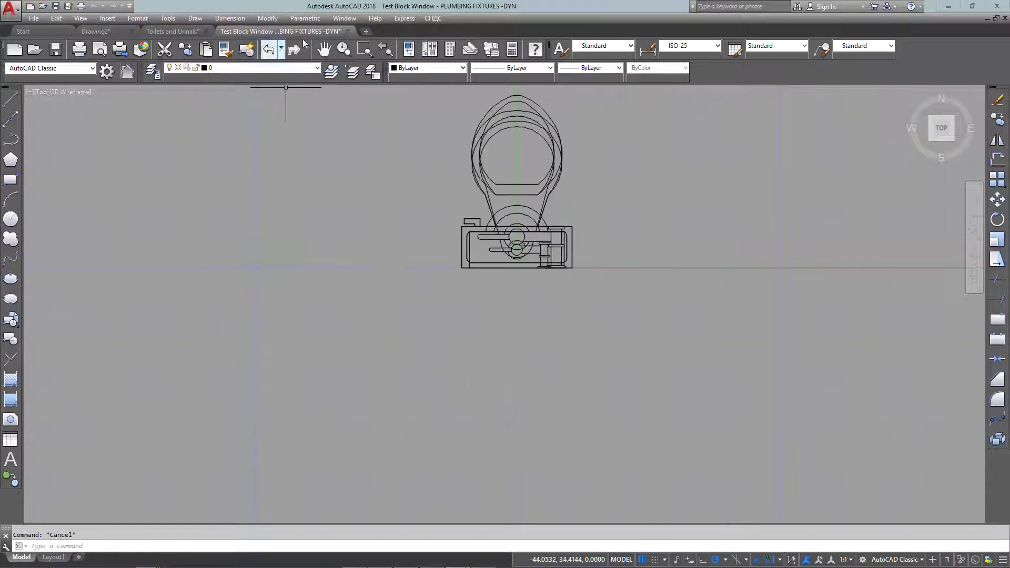
click(348, 32)
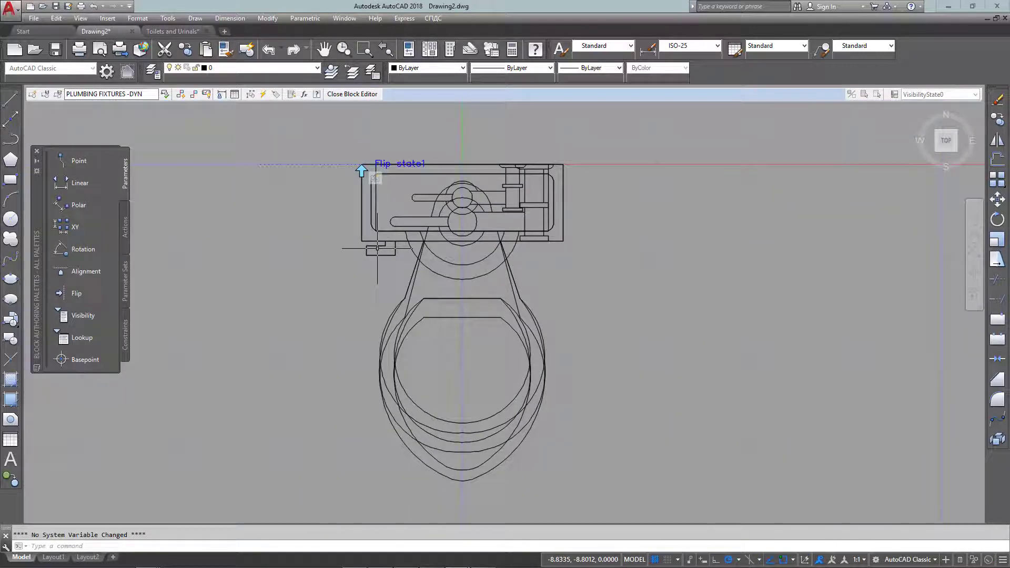
Step: Add a Visibility parameter to the block, placing it just outside the tank's lower-right corner
key(Escape)
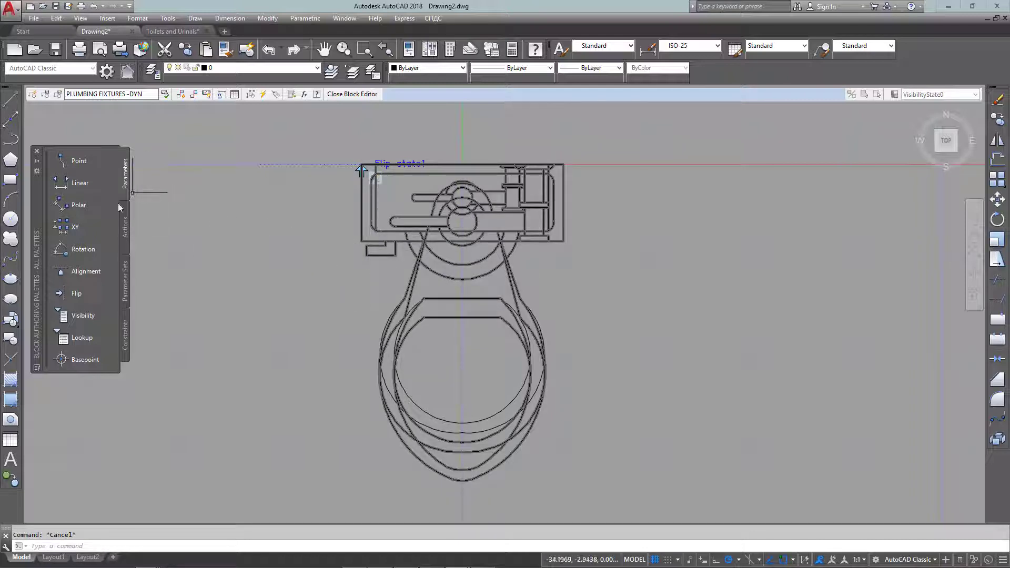
click(83, 316)
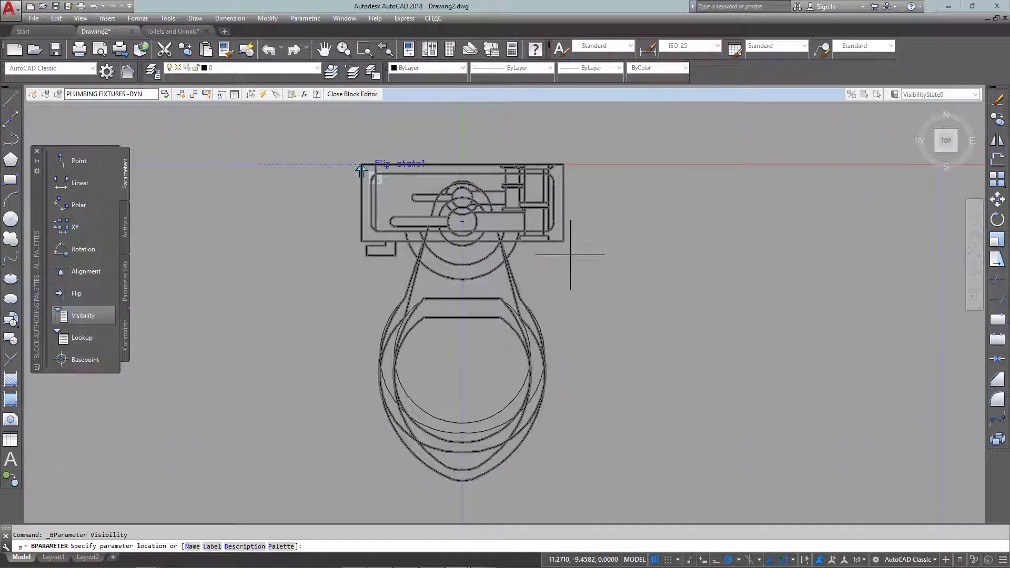
click(570, 256)
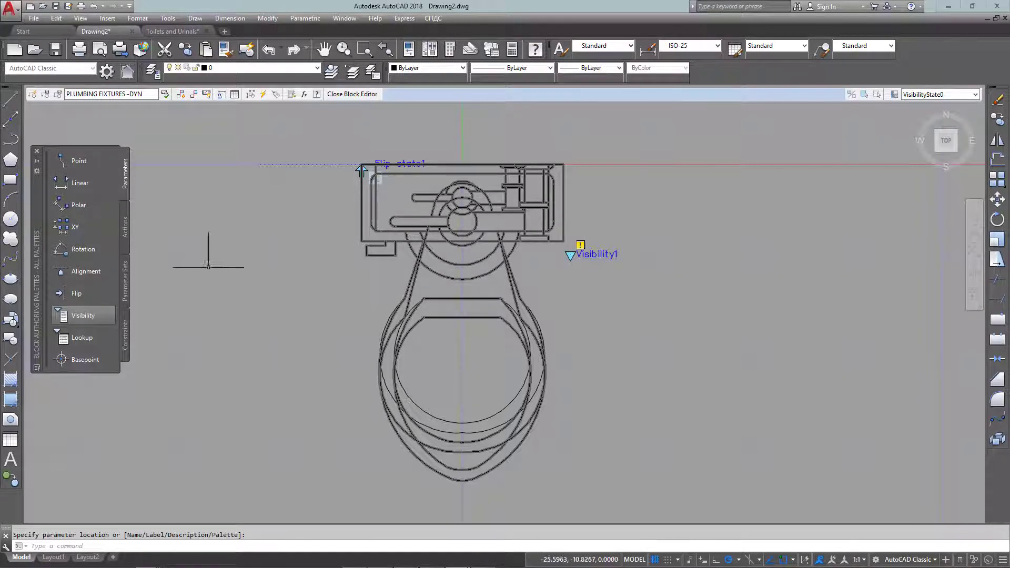
Step: Add a Rotation parameter based at the block origin, with its radius reaching the tank's upper-right corner and a default angle of 0
click(84, 250)
scroll(465, 137, up, 6)
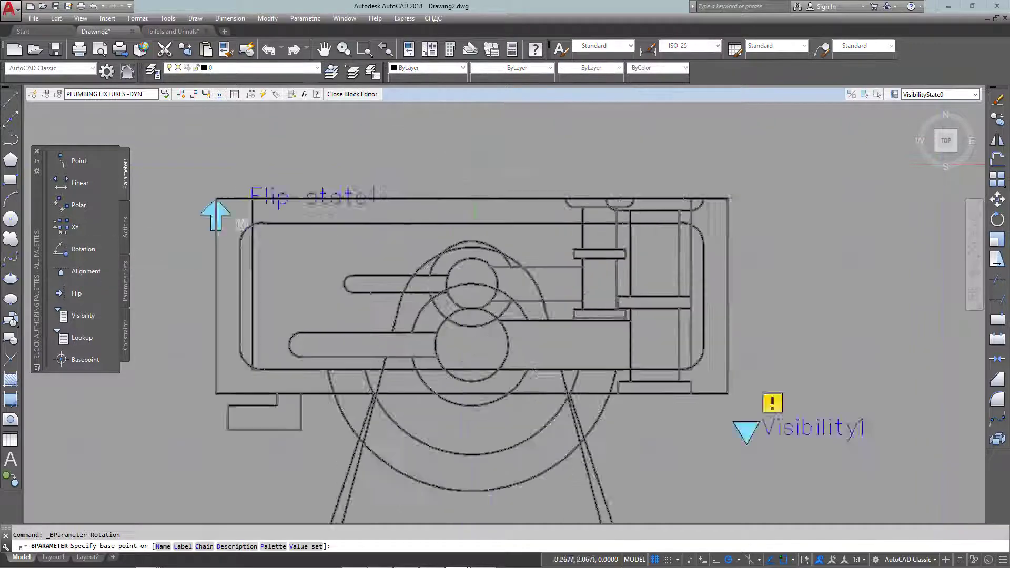
click(472, 228)
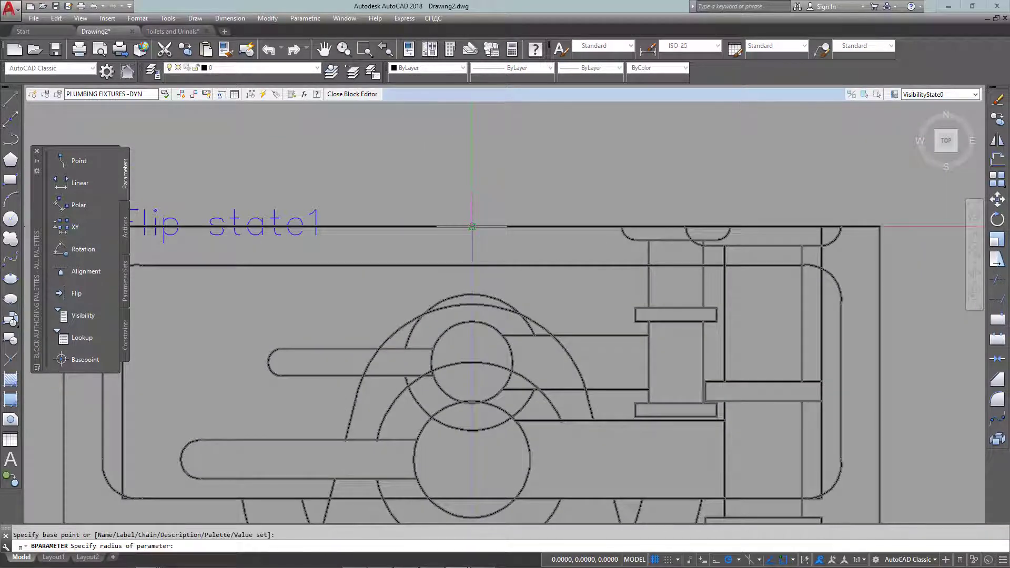
scroll(528, 229, down, 4)
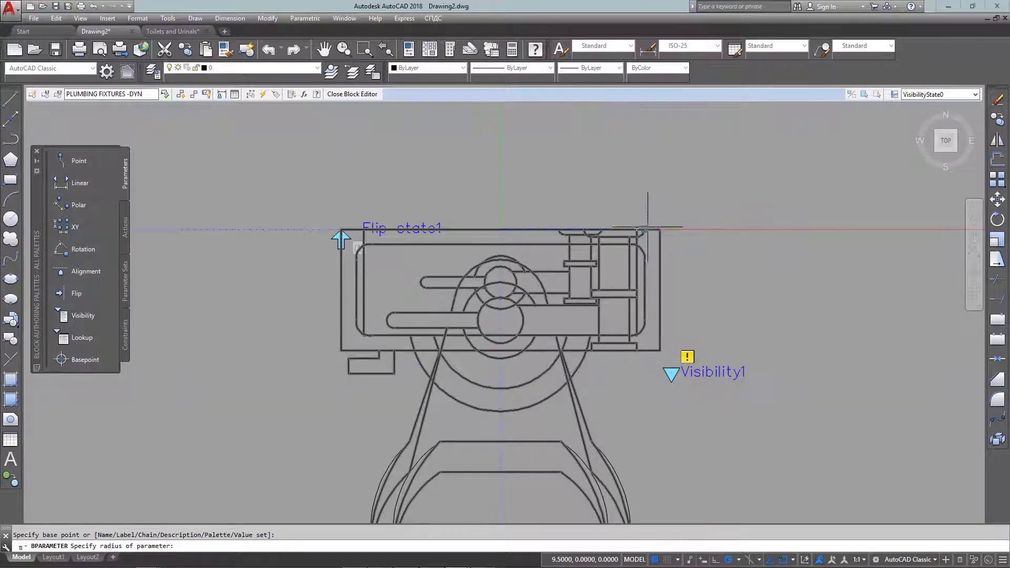
click(657, 229)
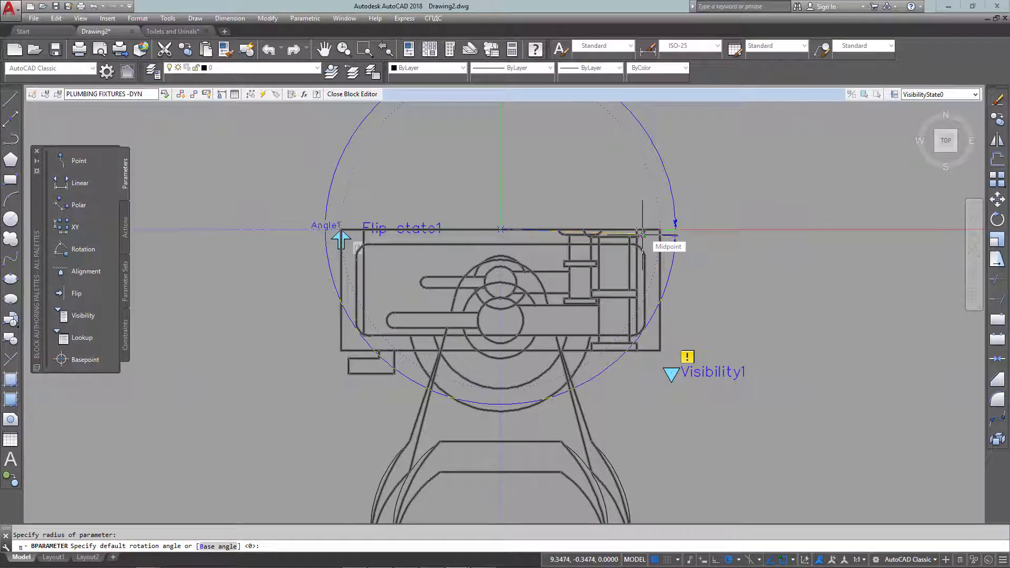
scroll(642, 232, down, 2)
scroll(644, 229, up, 4)
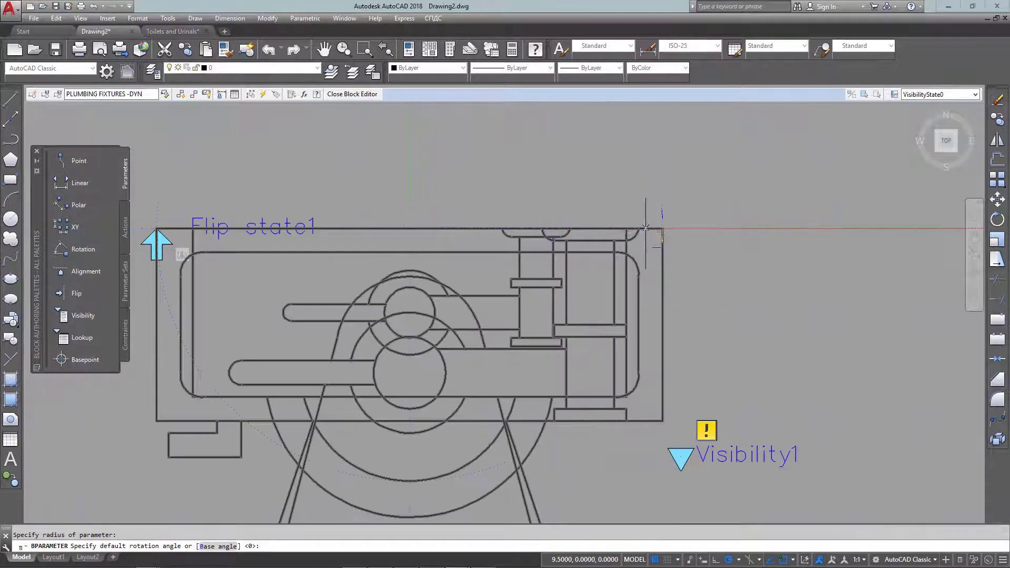
scroll(647, 228, down, 2)
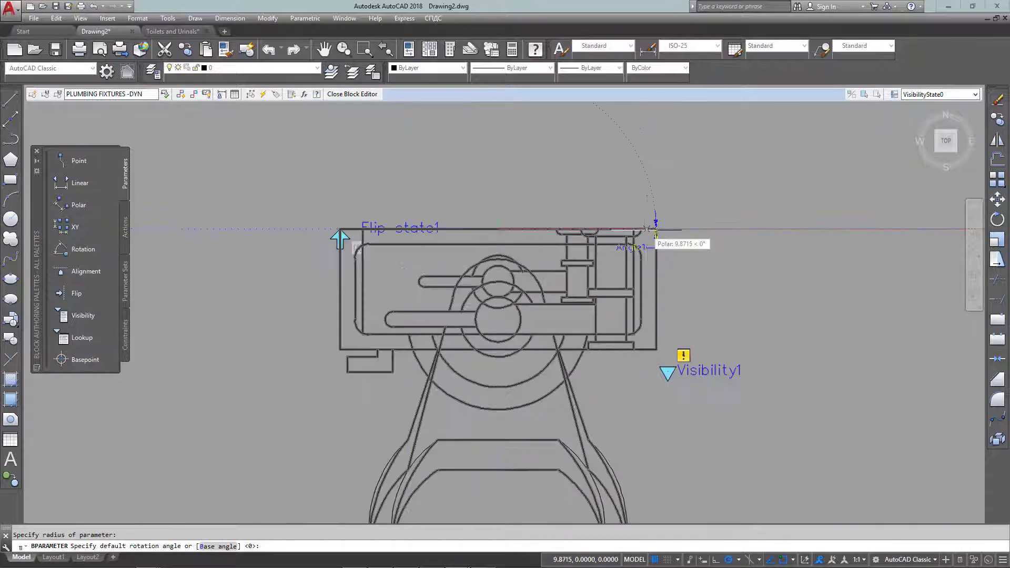
click(647, 230)
Step: Add a Rotate action to the rotation parameter, including all parameters and toilet and urinal geometry in its selection set
scroll(669, 248, down, 2)
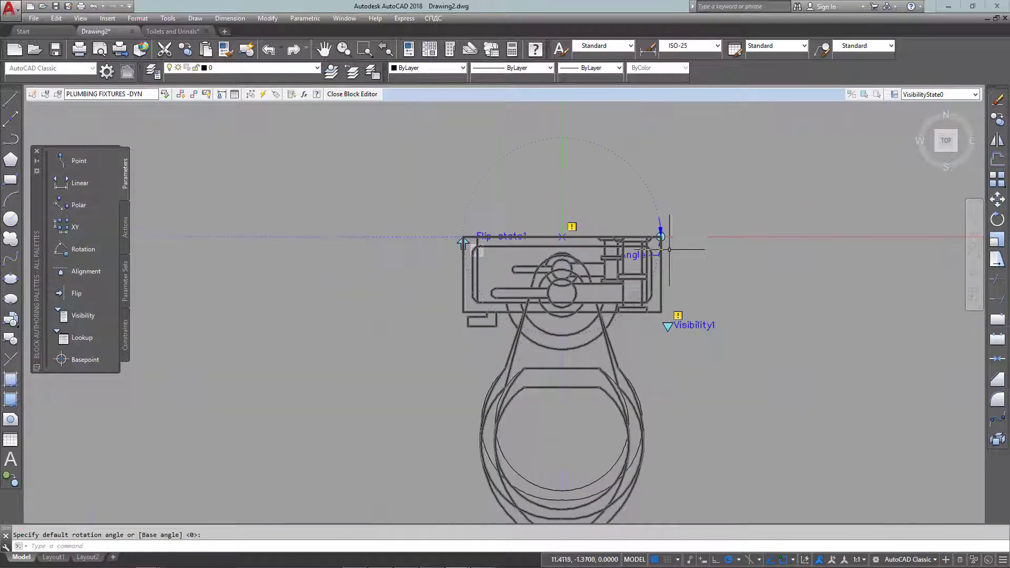
middle_drag(661, 226, 558, 202)
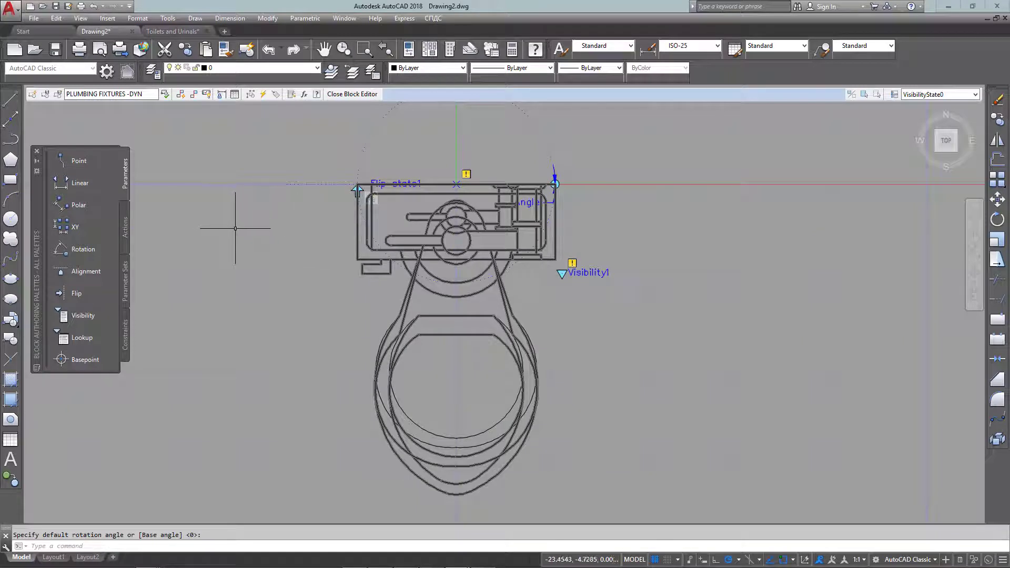
click(126, 226)
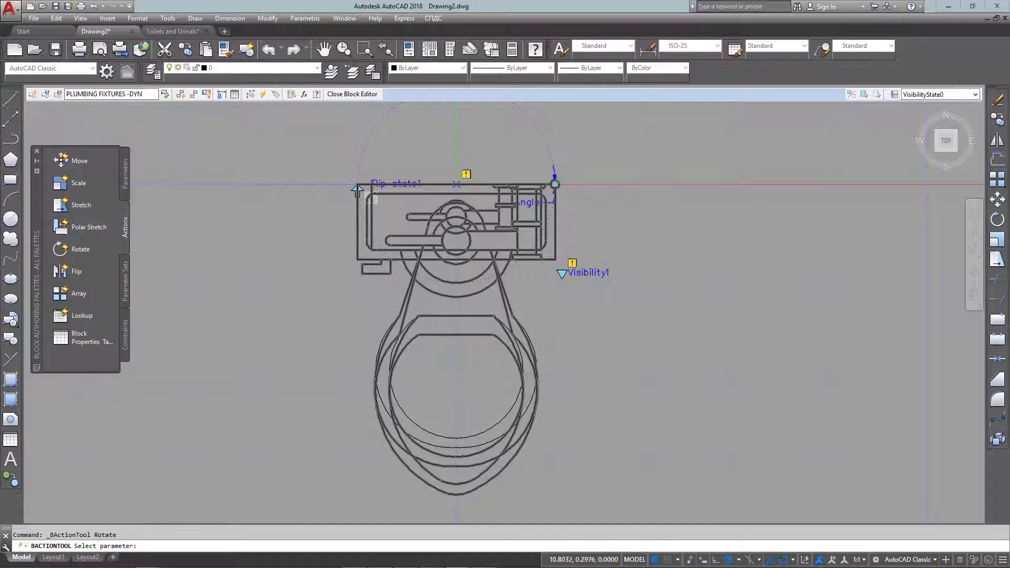
click(554, 183)
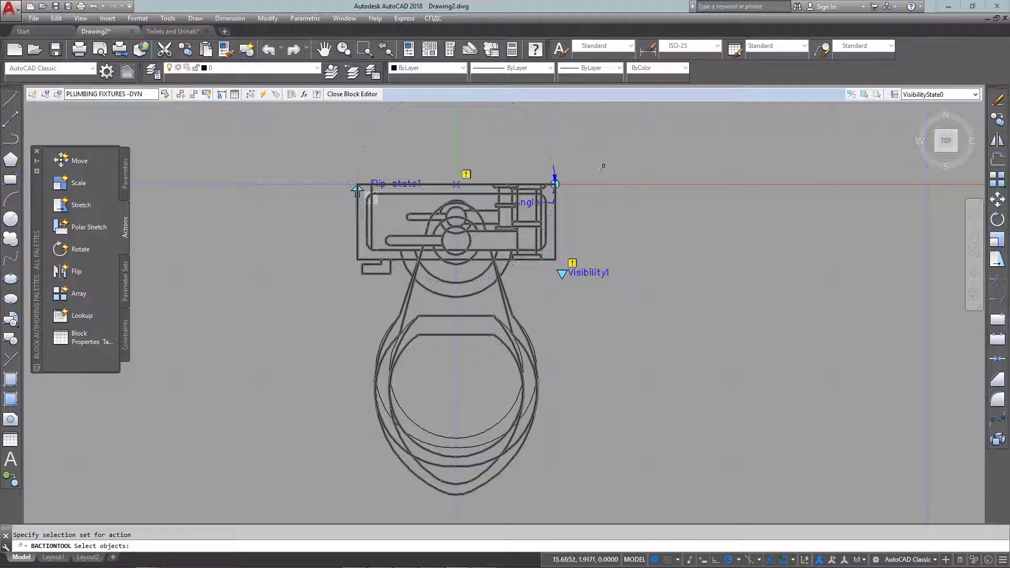
scroll(614, 153, down, 2)
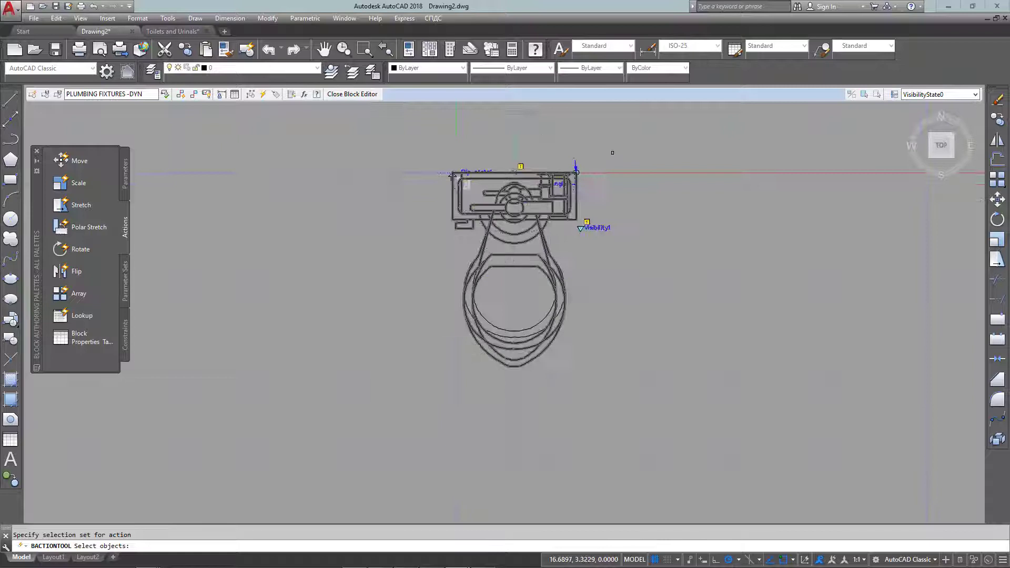
click(635, 105)
click(406, 395)
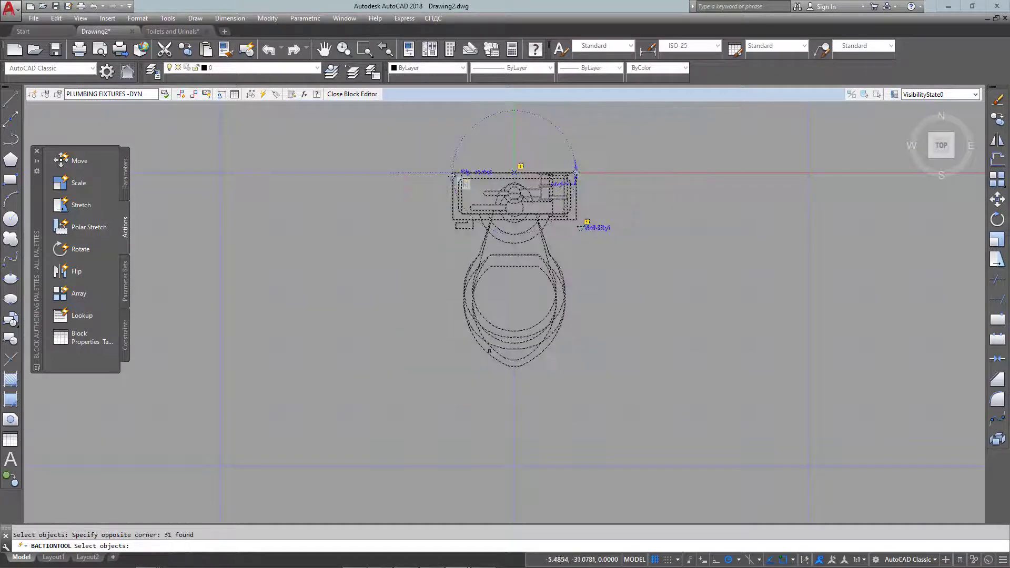
scroll(540, 281, up, 2)
middle_drag(541, 280, 539, 335)
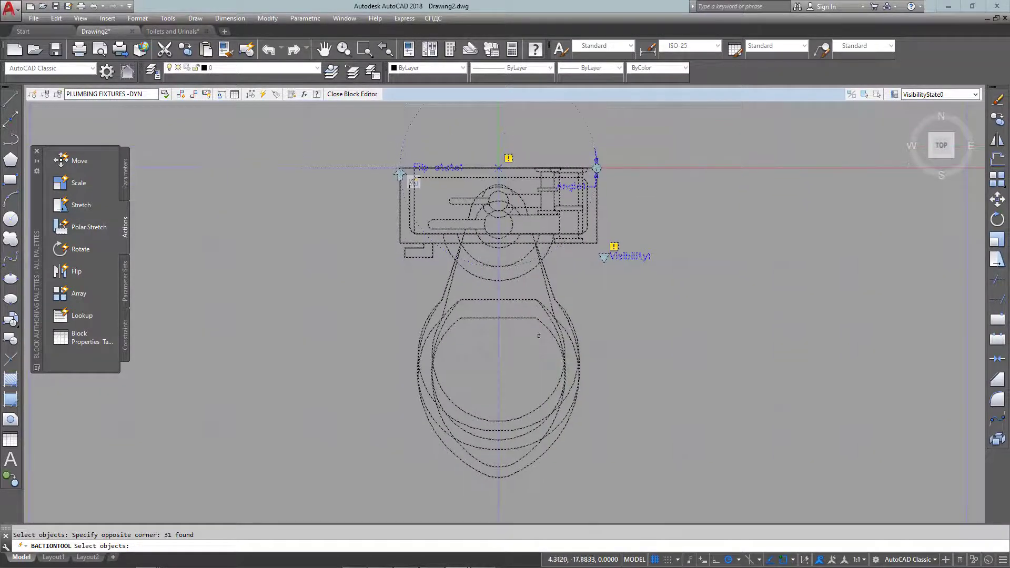
key(Return)
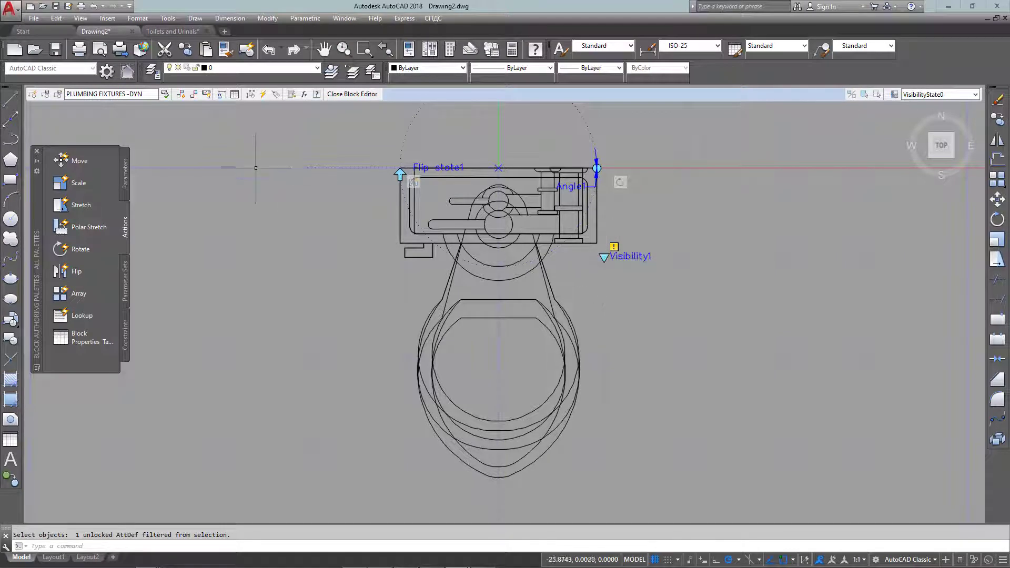
Step: Open the block in the test window and rotate it a quarter turn with its rotation grip so the bowl faces right
click(165, 94)
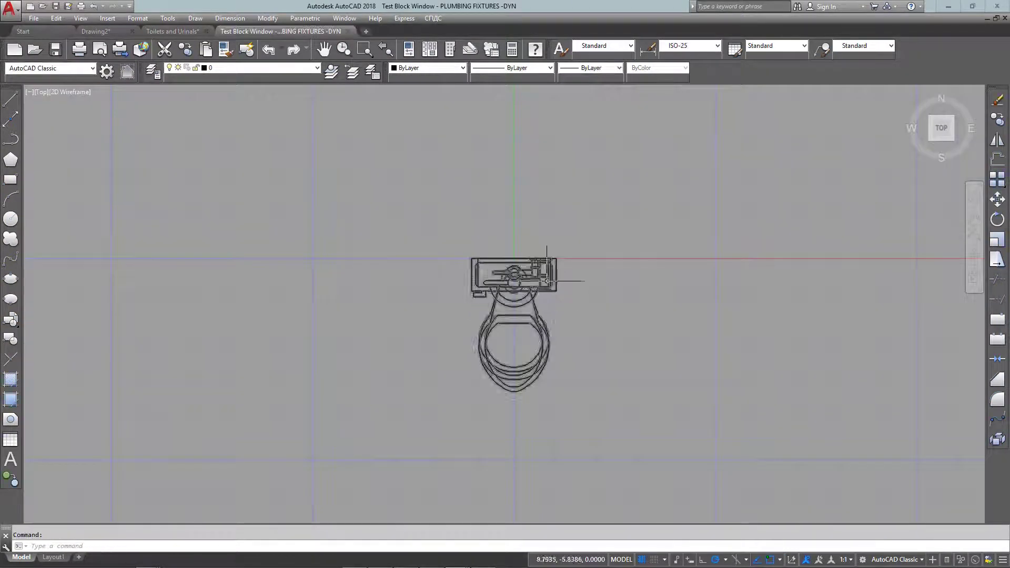
click(547, 281)
click(467, 256)
scroll(526, 271, up, 2)
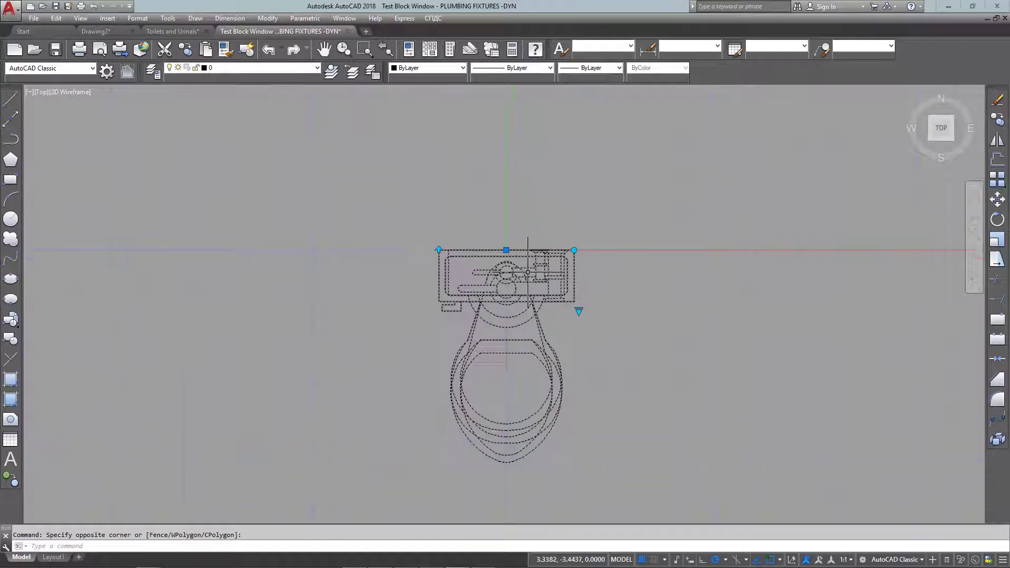
click(574, 250)
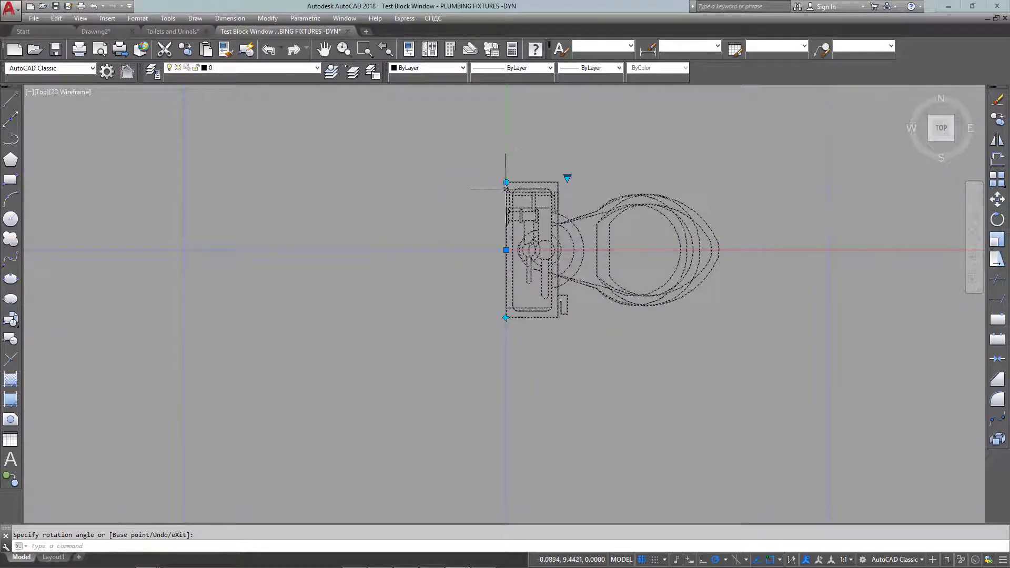
Step: Flip the rotated test block across the tank edge and back, and rotate it further until the bowl faces up
click(507, 318)
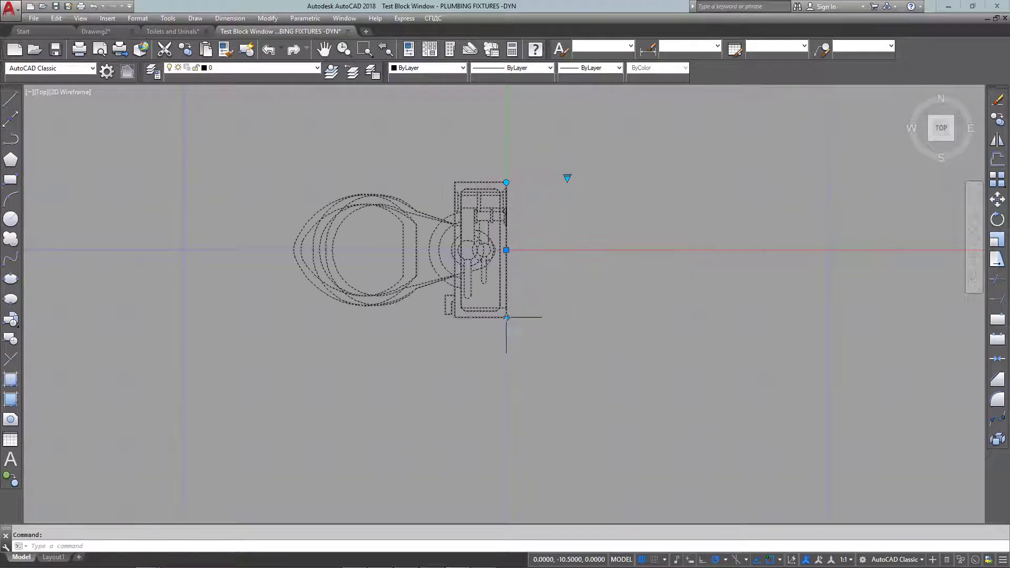
click(506, 317)
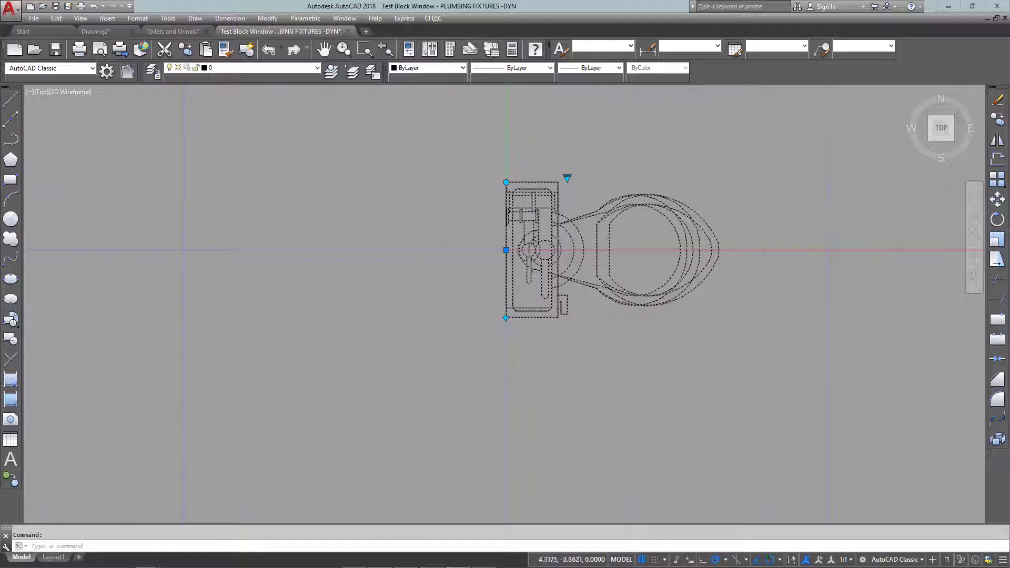
click(506, 182)
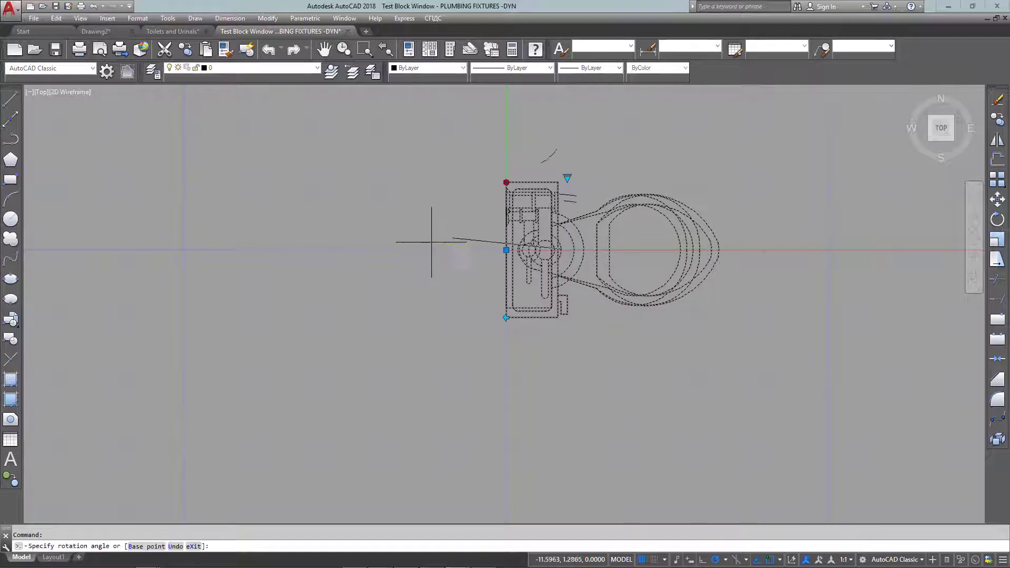
middle_drag(435, 250, 431, 342)
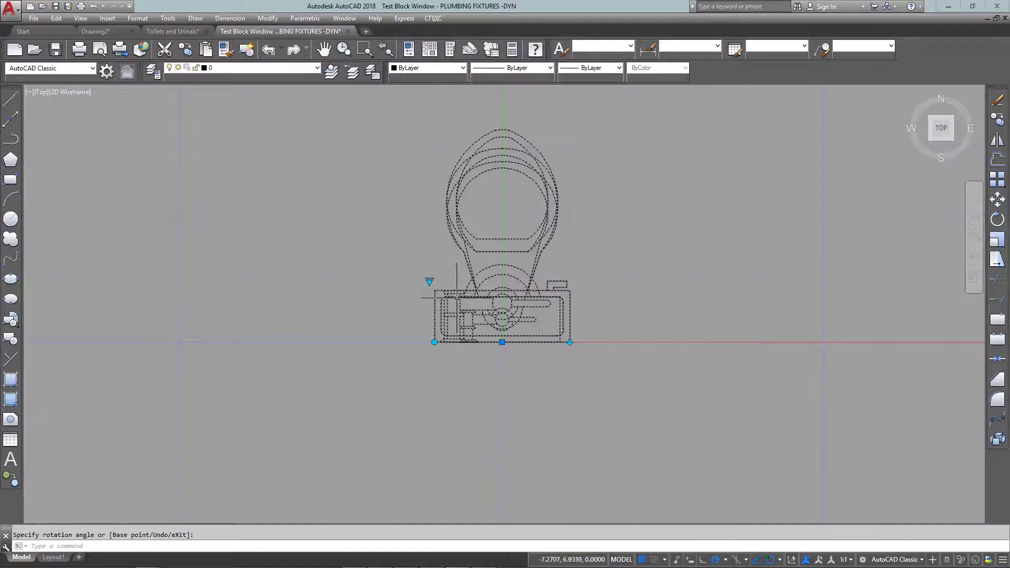
key(Escape)
Step: Move the test block by its base point up and to the right of the origin, and return to the block editor
click(502, 342)
click(703, 288)
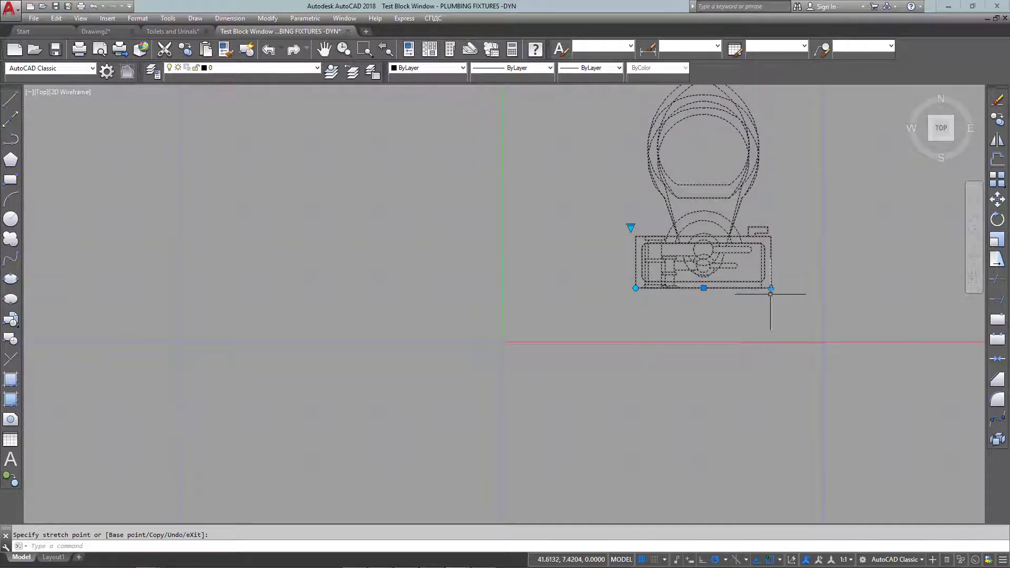
click(703, 288)
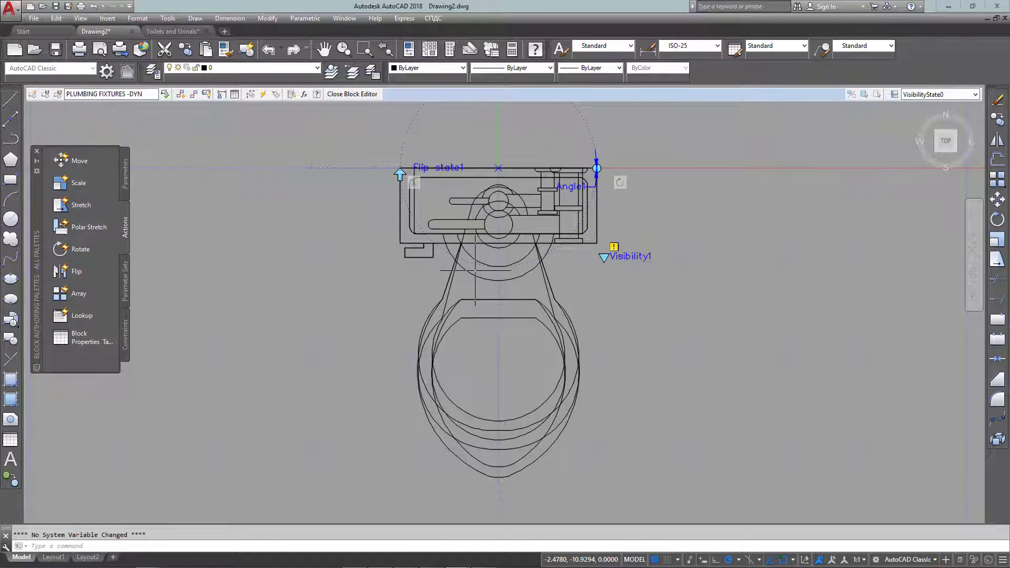
click(474, 271)
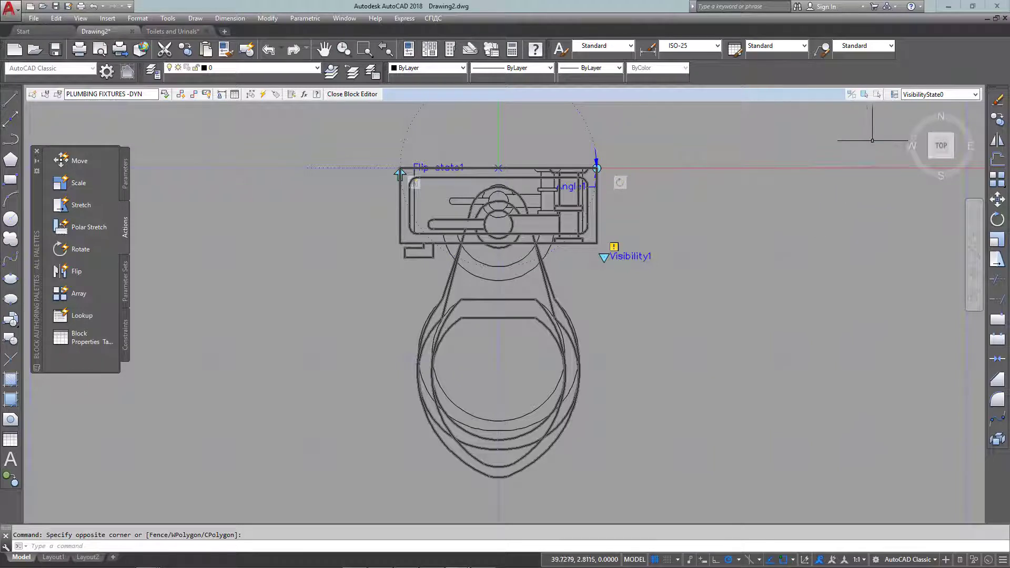
Step: Rename the block's only visibility state to Standart Toilet
click(894, 95)
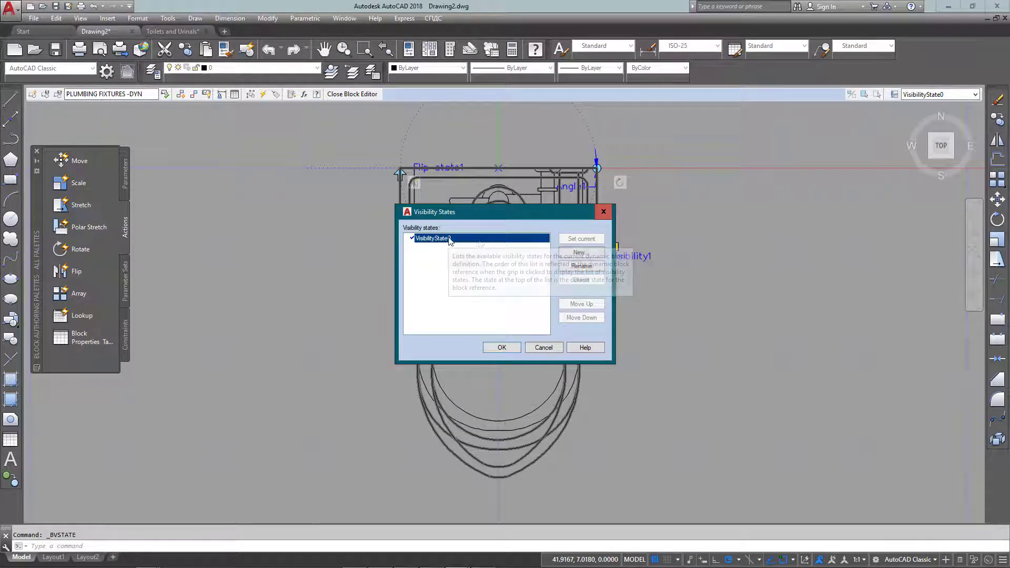
click(580, 253)
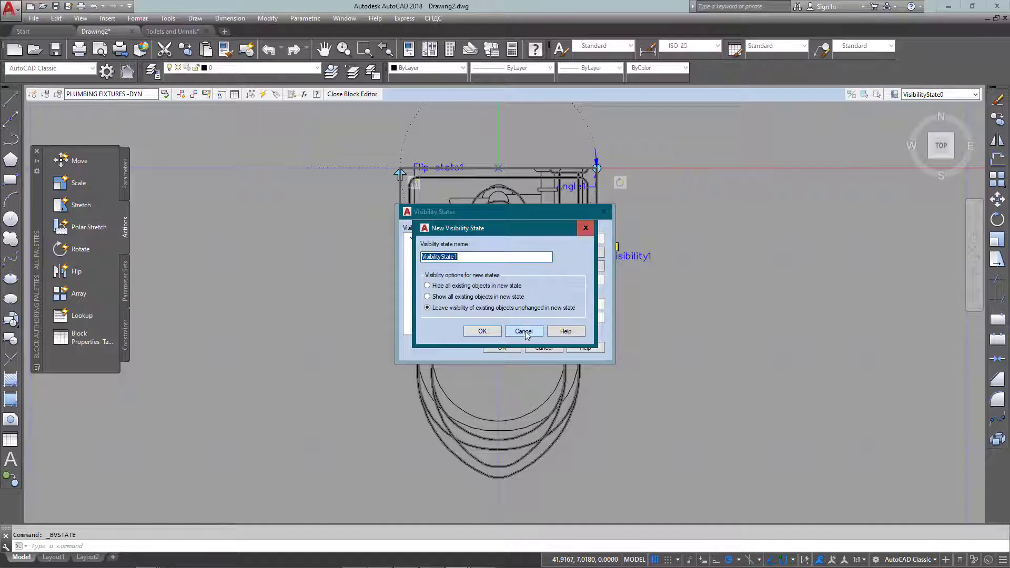
click(524, 330)
click(578, 268)
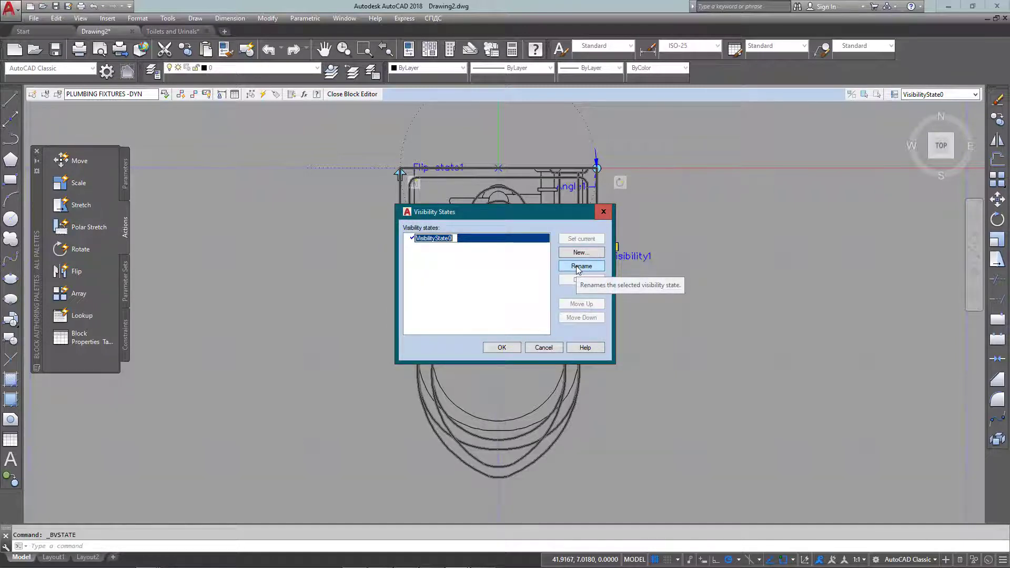
text(sTA)
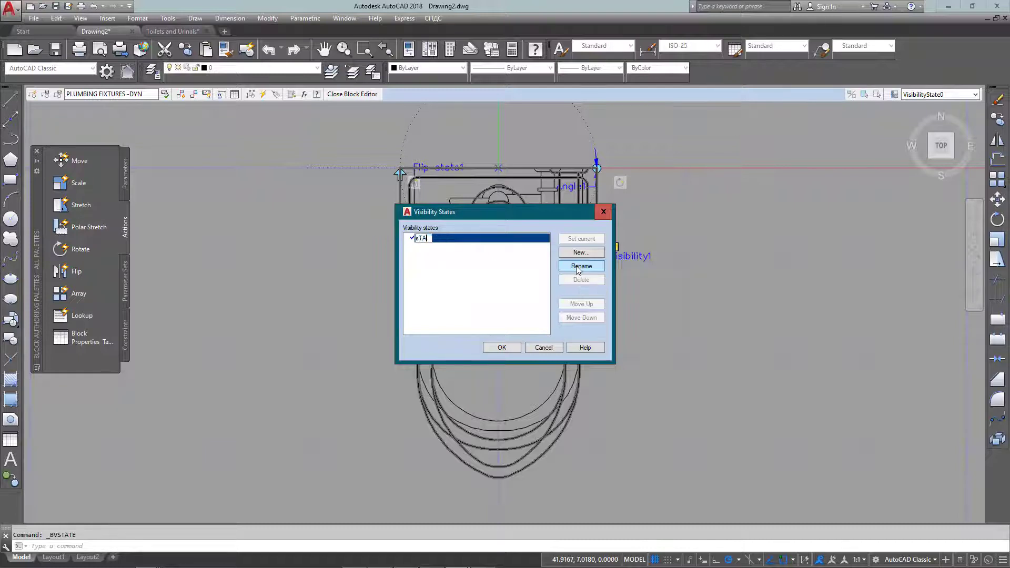
key(BackSpace)
key(BackSpace)
text(tand)
key(Return)
click(502, 347)
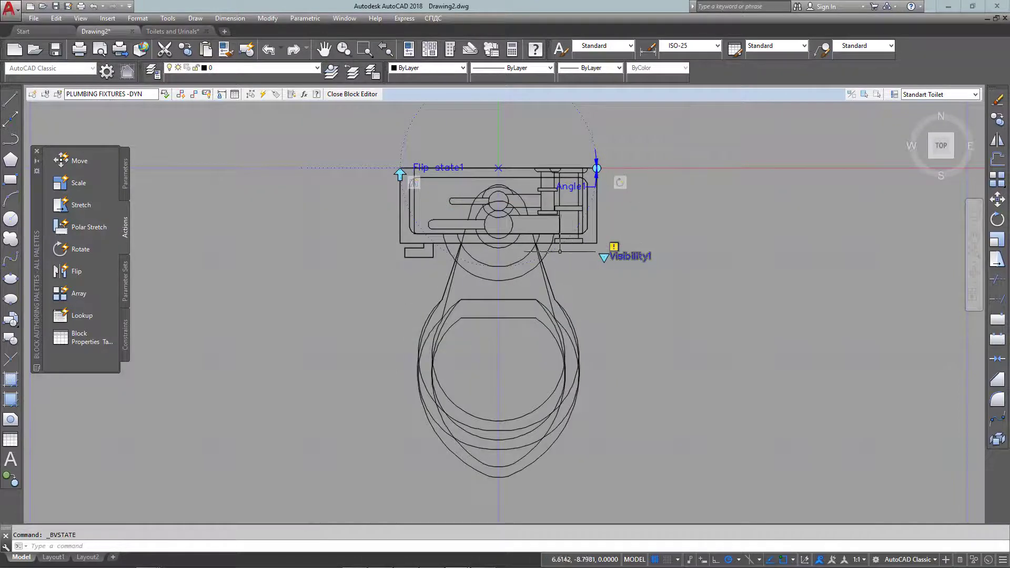
Step: Try to isolate the round toilet in the Standart Toilet state using the make-visible command, excluding the elongated toilet and both urinals from the selection
scroll(437, 174, down, 3)
scroll(515, 250, up, 3)
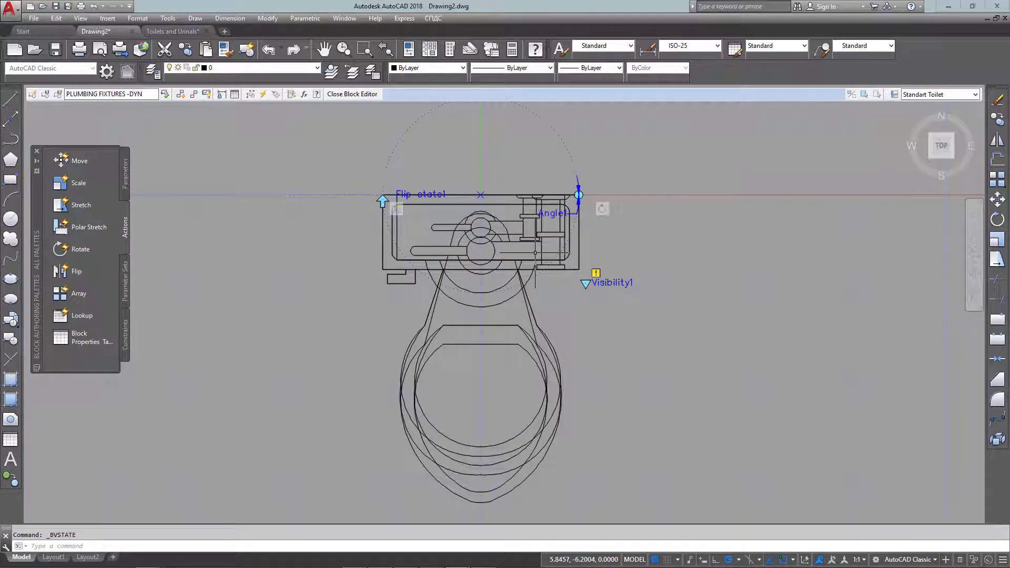
click(538, 250)
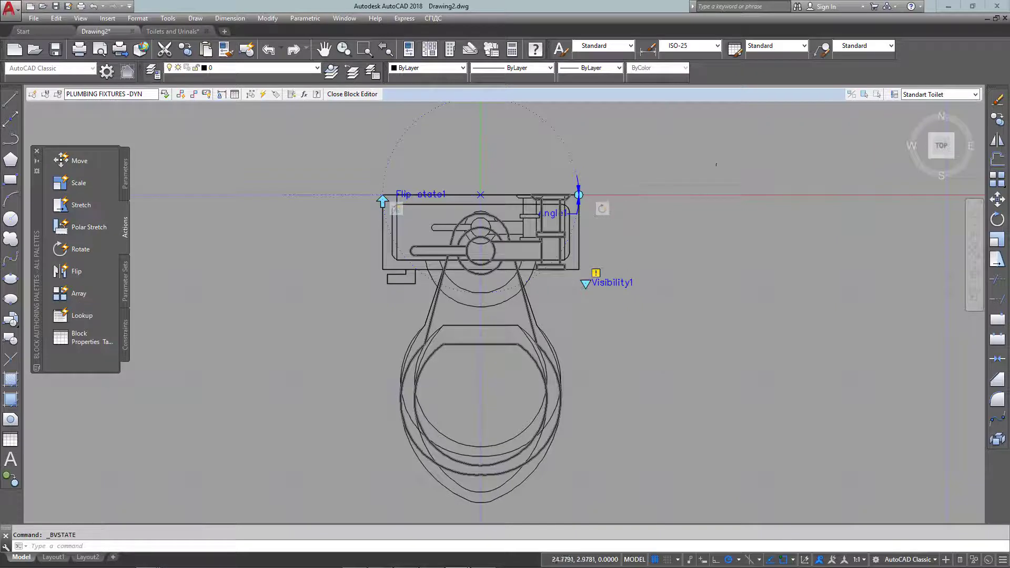
click(864, 95)
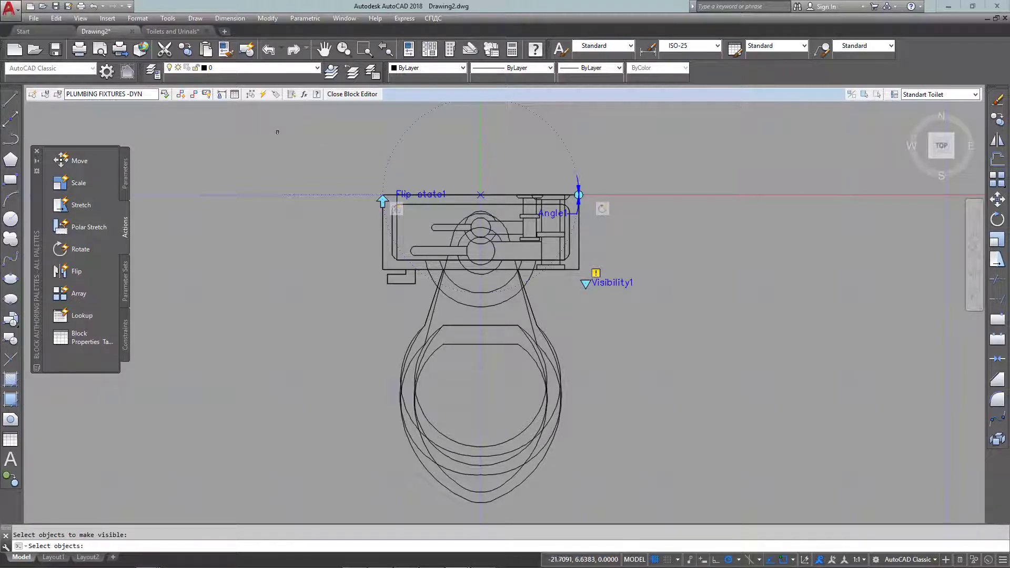
click(254, 103)
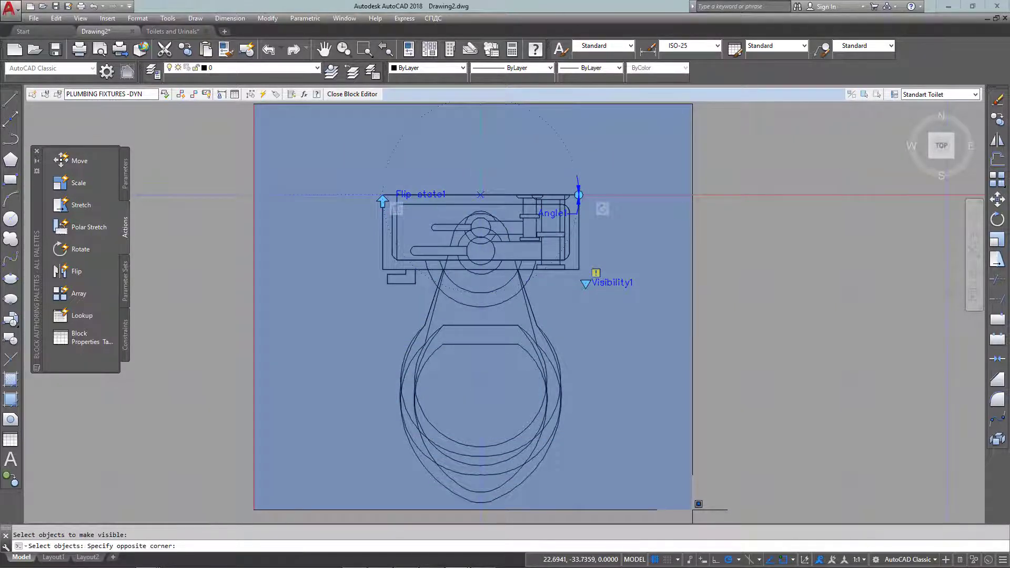
click(698, 503)
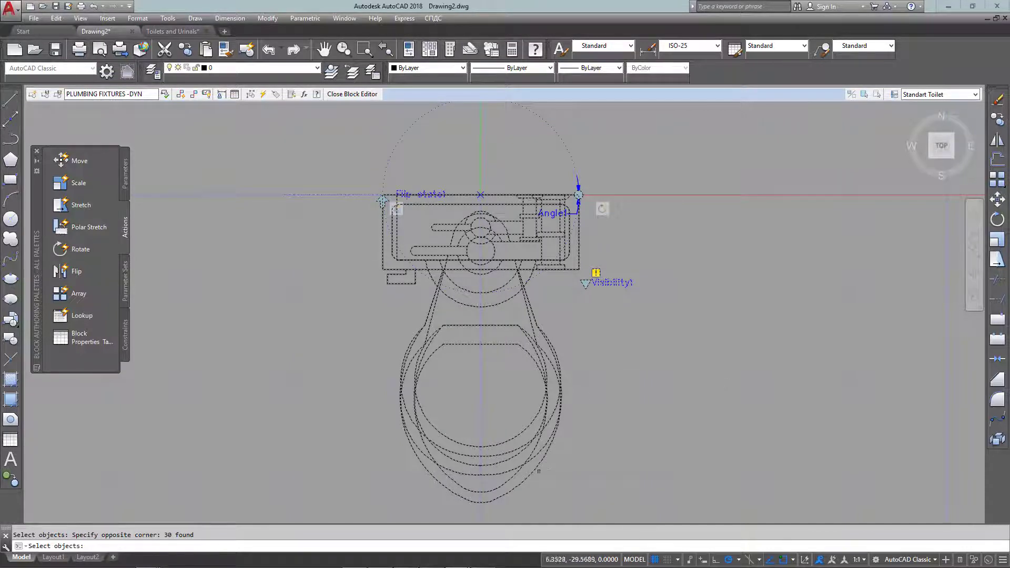
shift+click(516, 487)
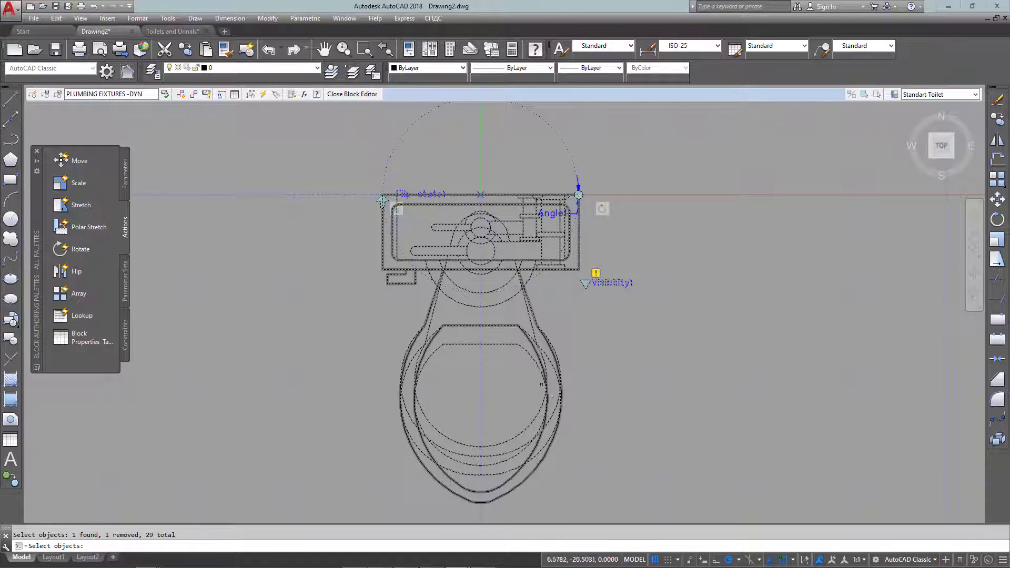
shift+click(531, 224)
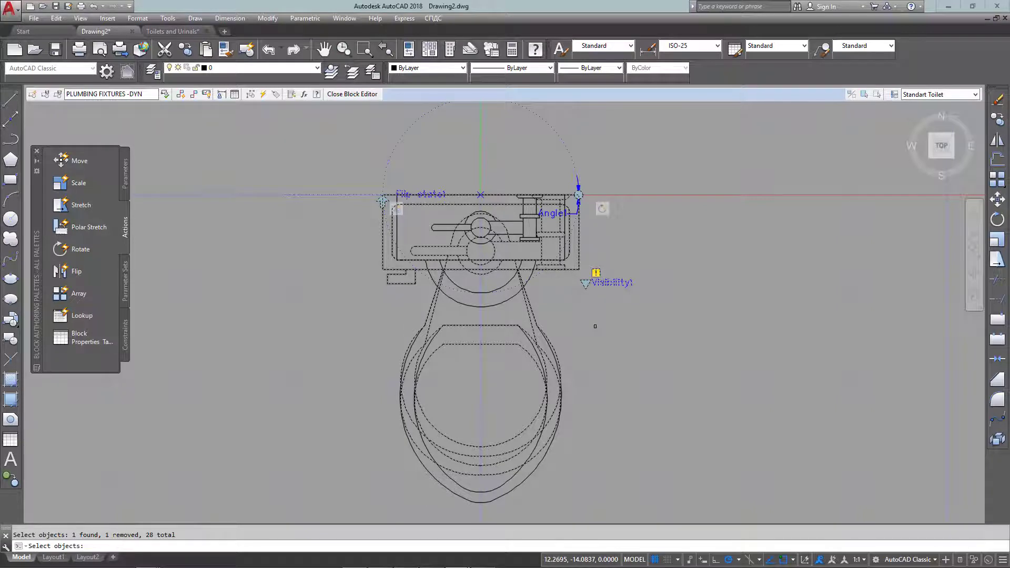
key(ctrl+z)
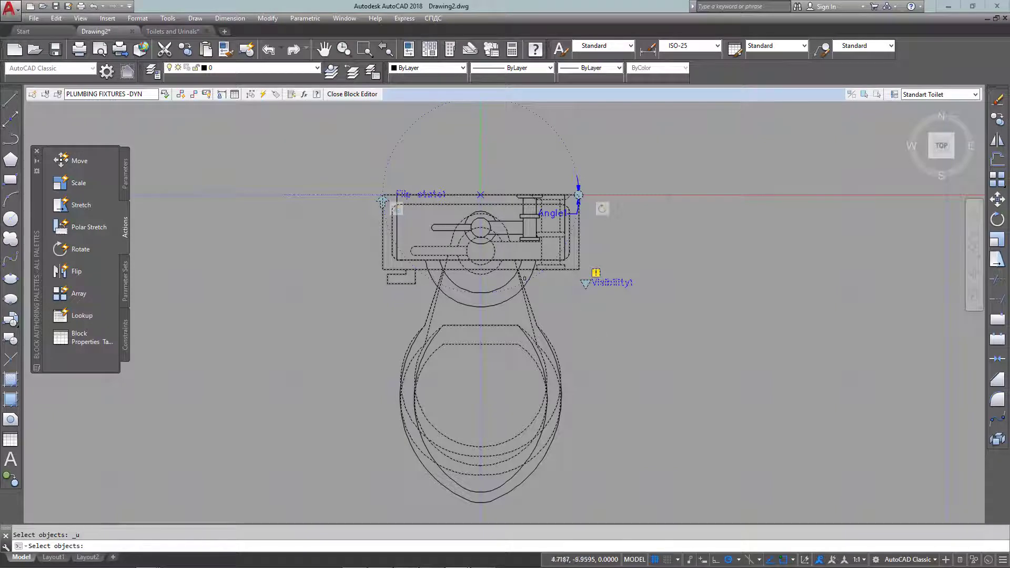
shift+click(432, 229)
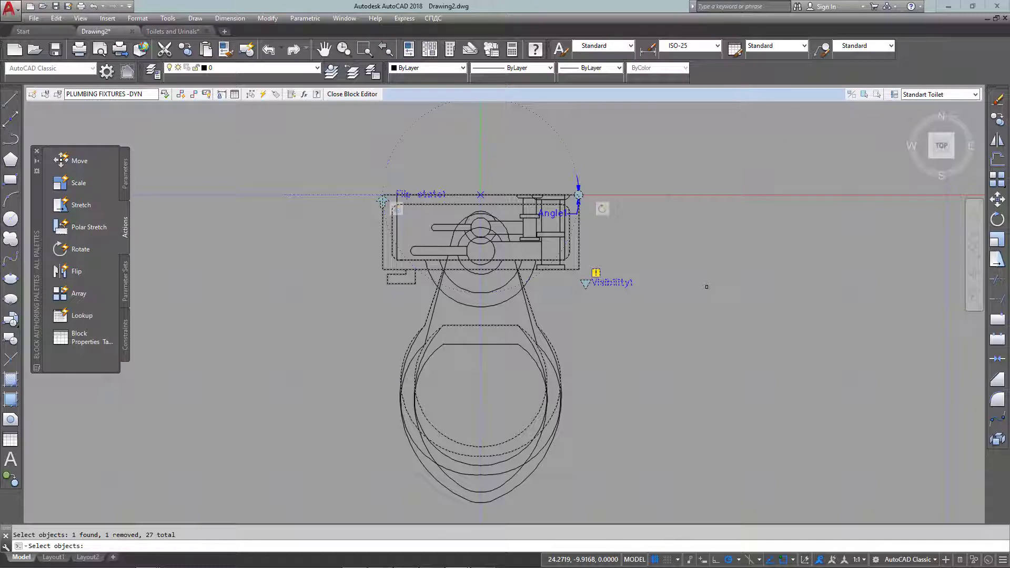
key(Return)
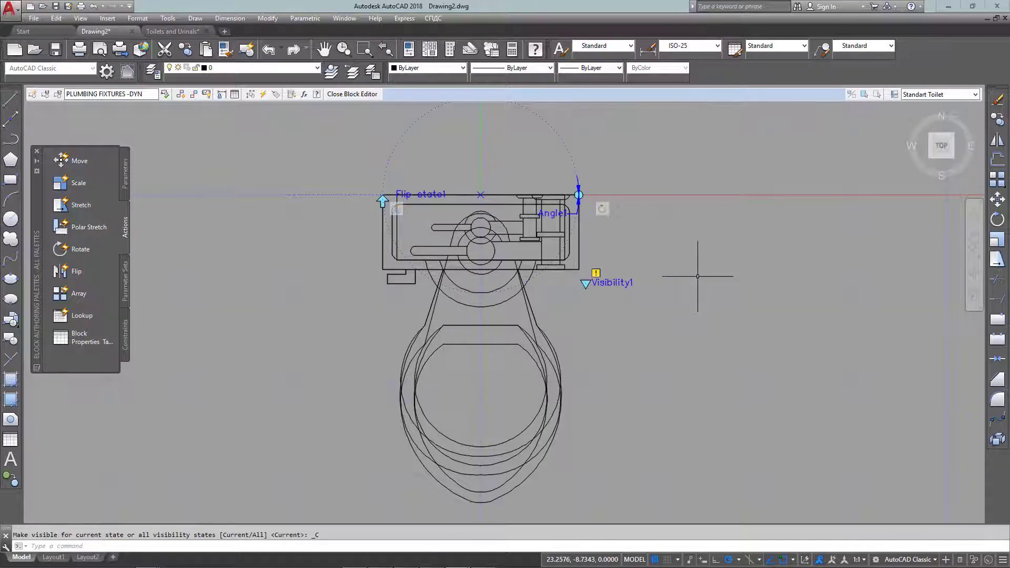
Step: Hide the elongated toilet and both urinals in the current Standart Toilet state
click(878, 95)
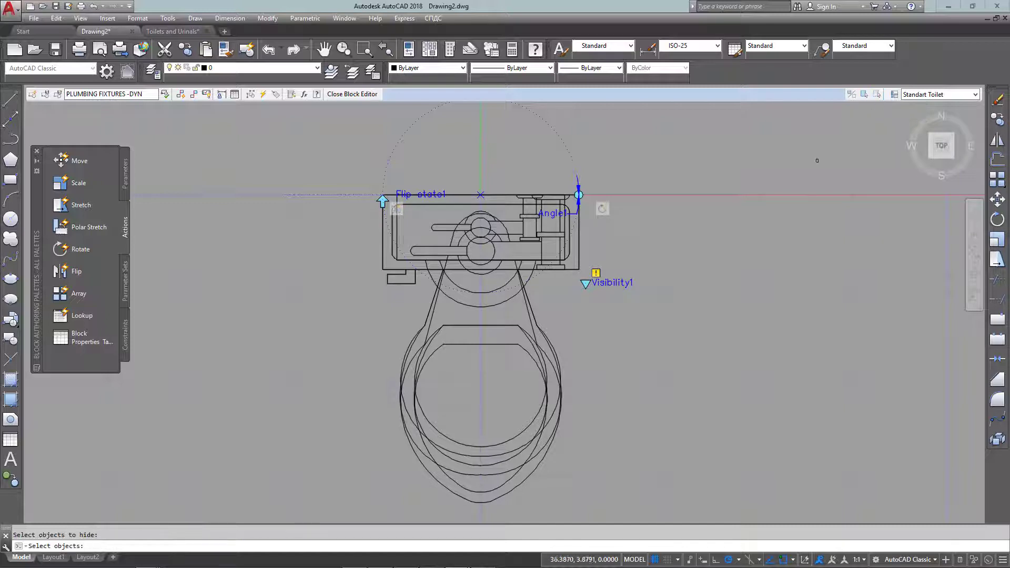
click(531, 474)
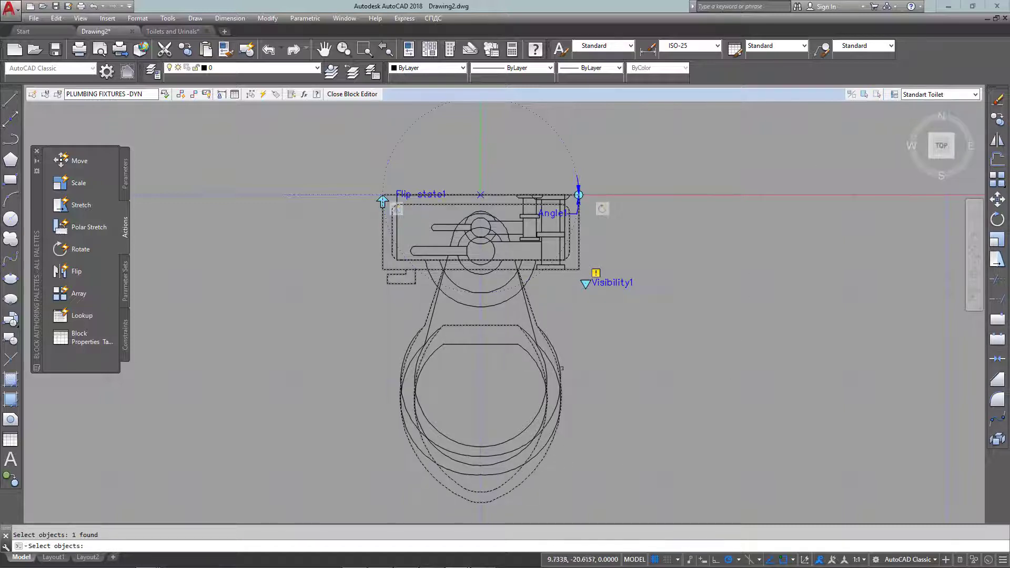
click(520, 456)
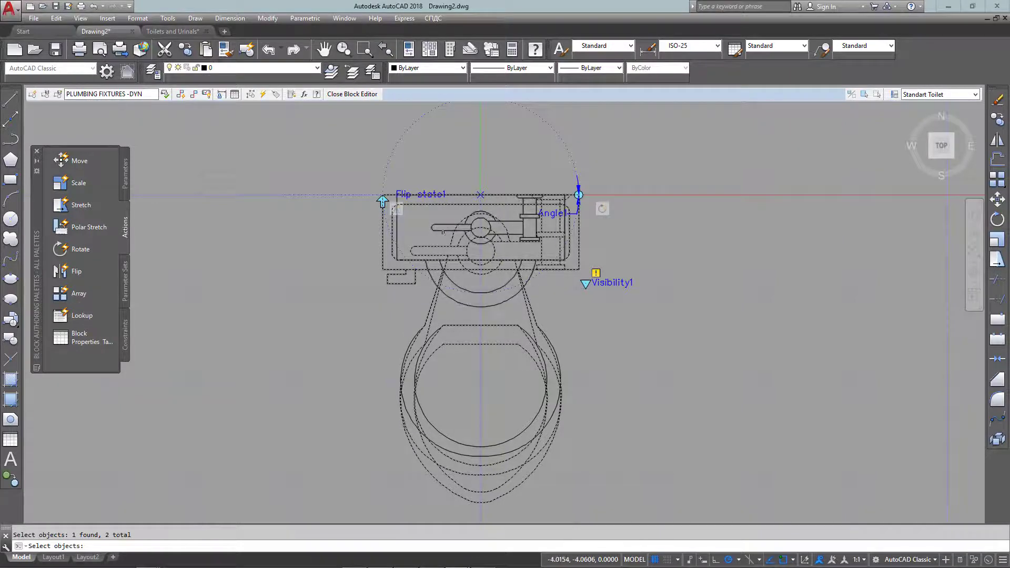
click(531, 232)
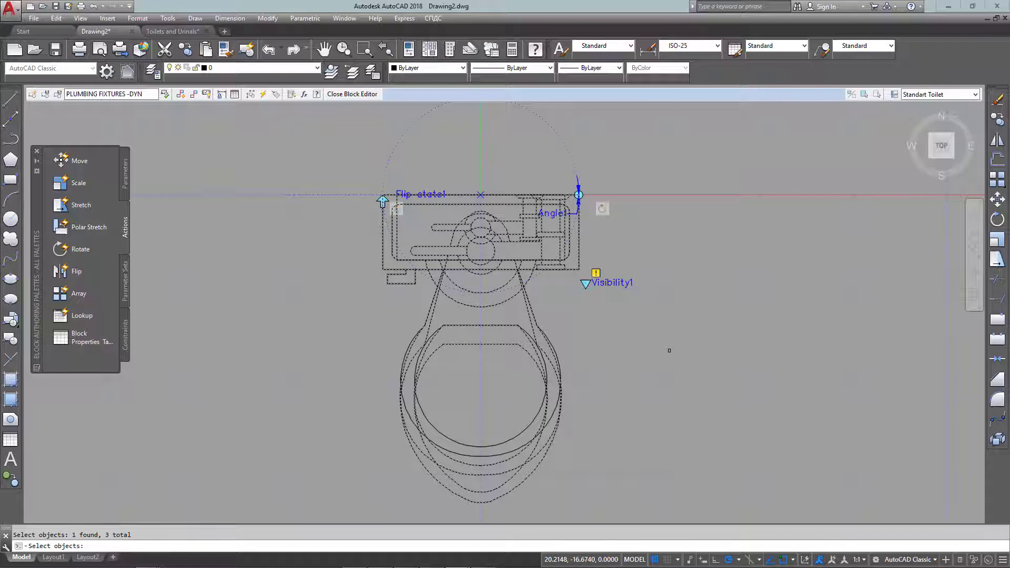
key(Return)
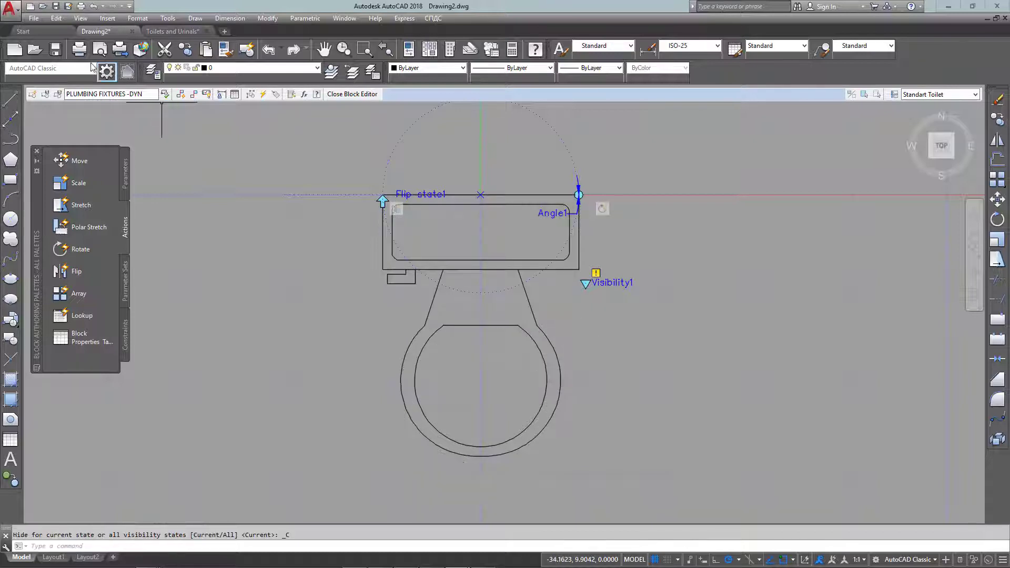
Step: Test the block in the test window by rotating it a quarter turn so the bowl faces right, and flipping it across the tank edge
click(166, 94)
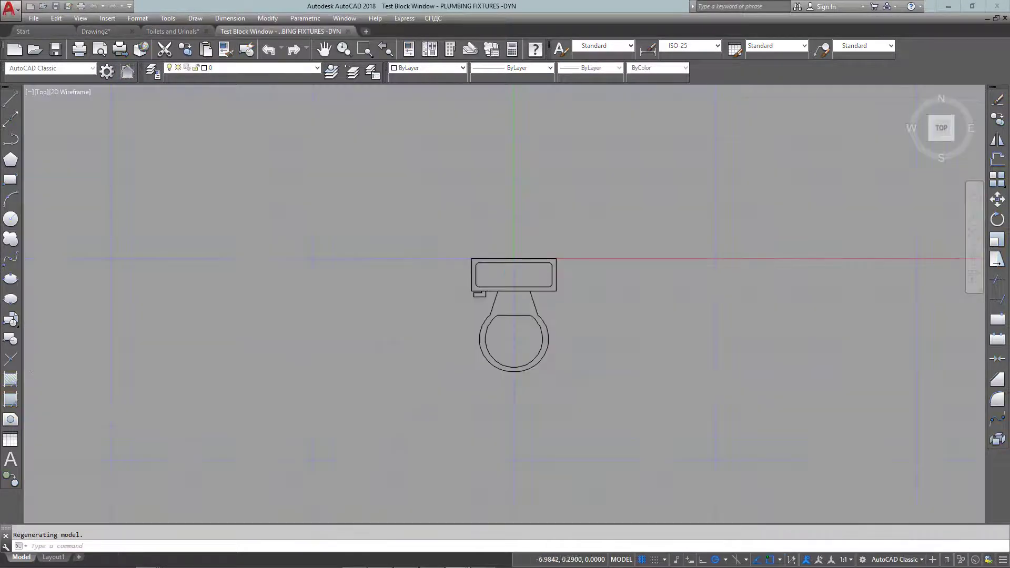
click(537, 300)
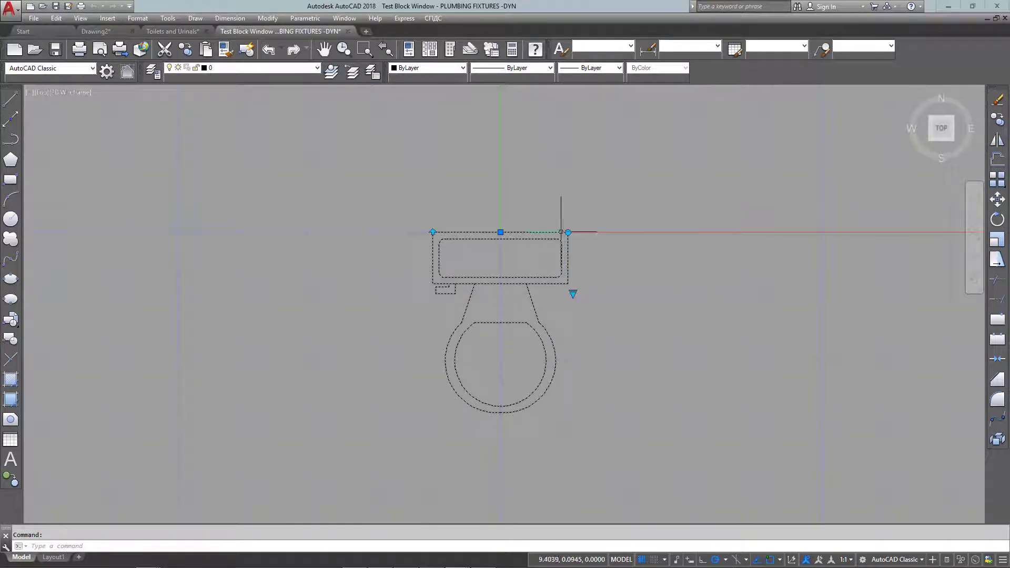
click(568, 232)
click(518, 159)
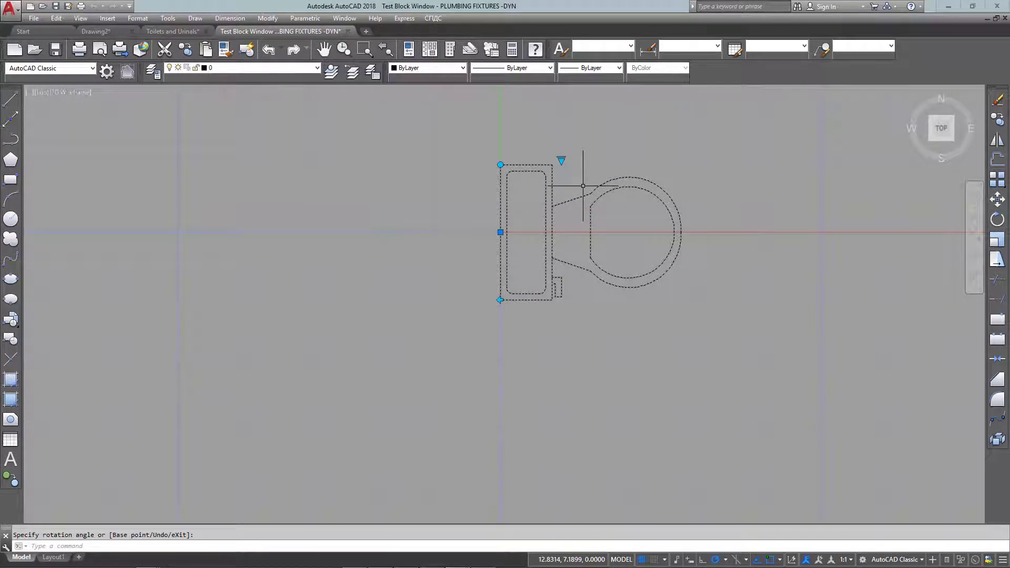
click(500, 300)
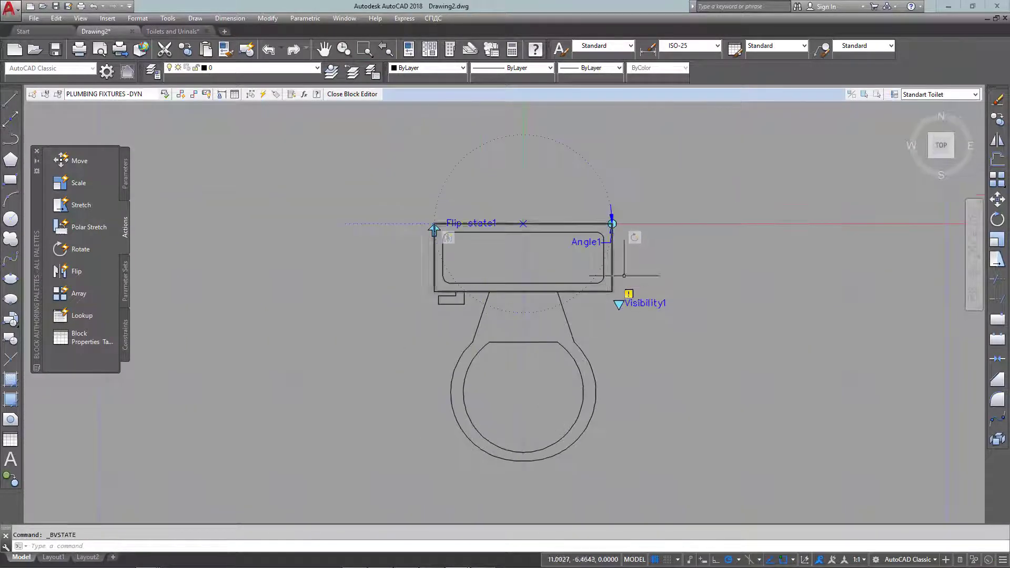
Step: Create a new visibility state named ADA Toilet with all existing objects shown
click(894, 94)
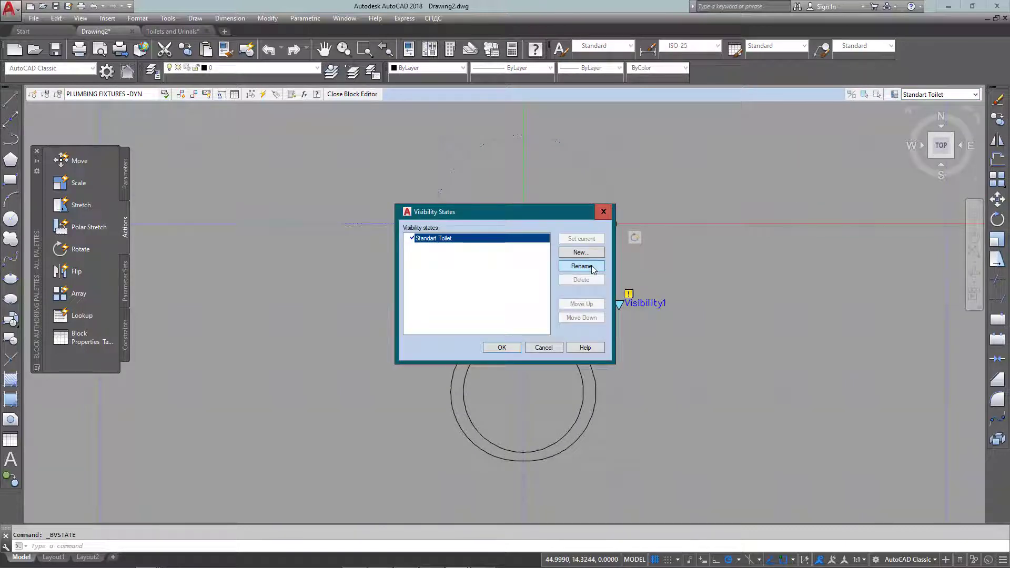
click(581, 252)
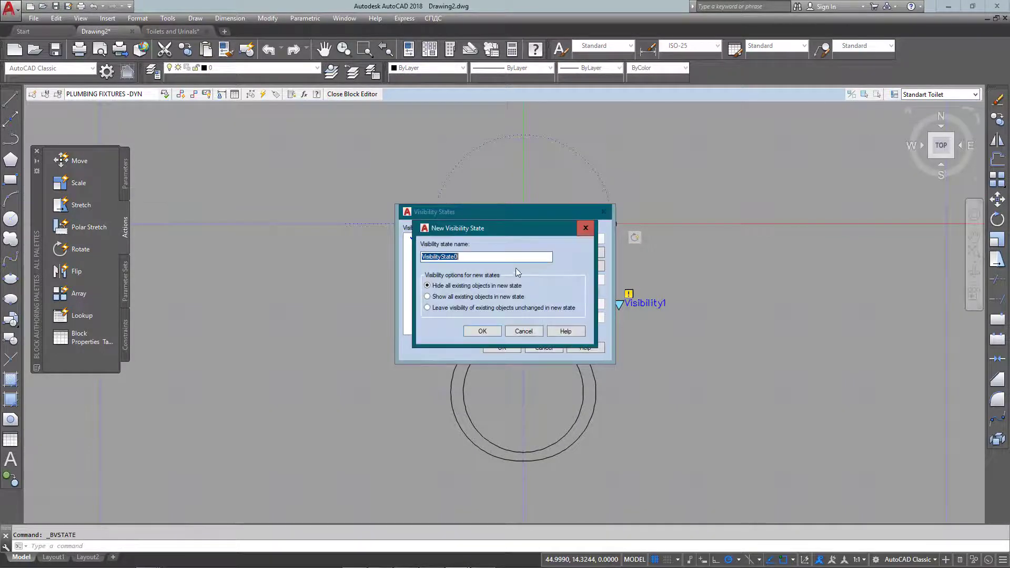
click(475, 297)
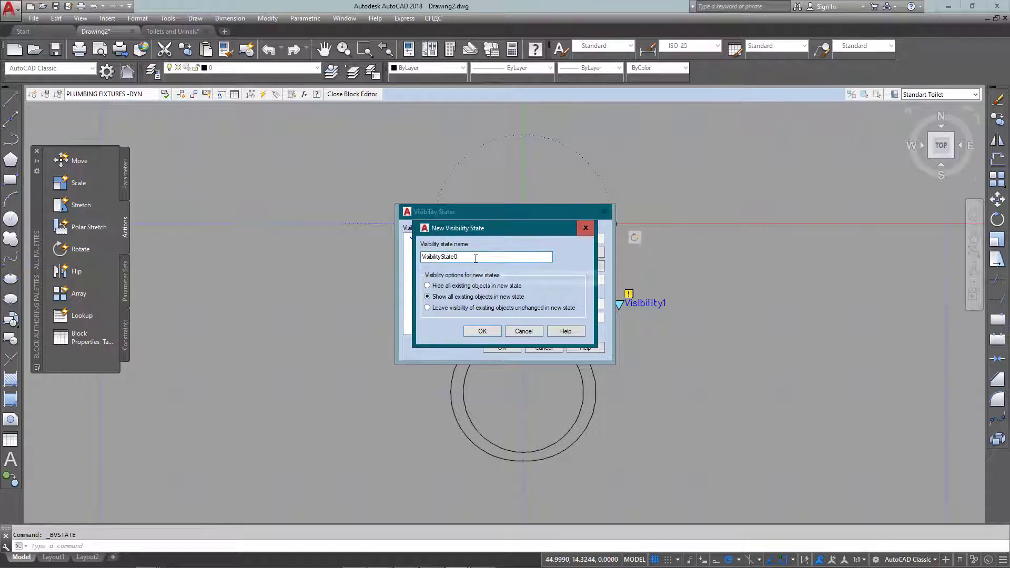
drag(542, 257, 399, 258)
text(A)
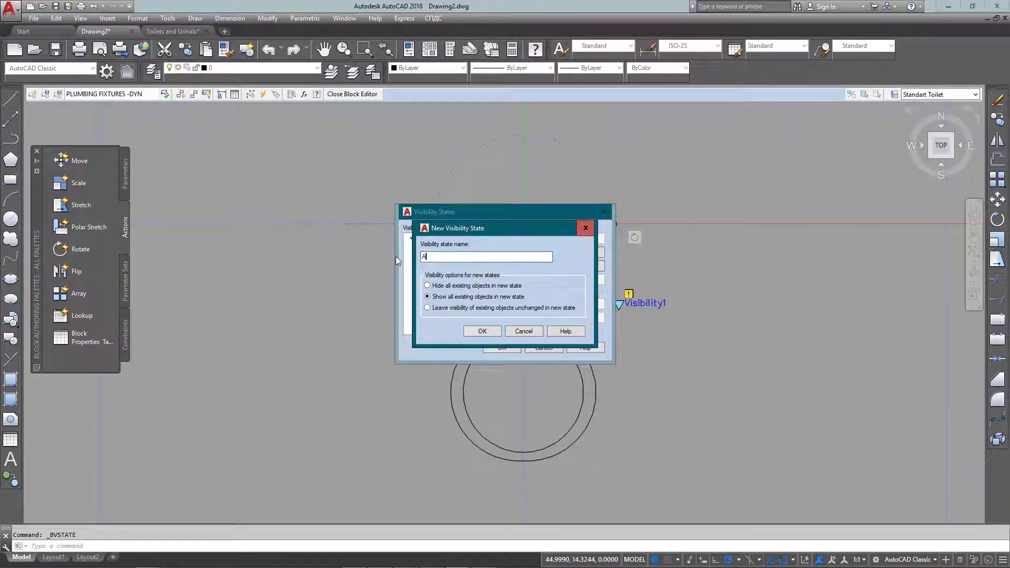
text(DA Toilet)
click(480, 330)
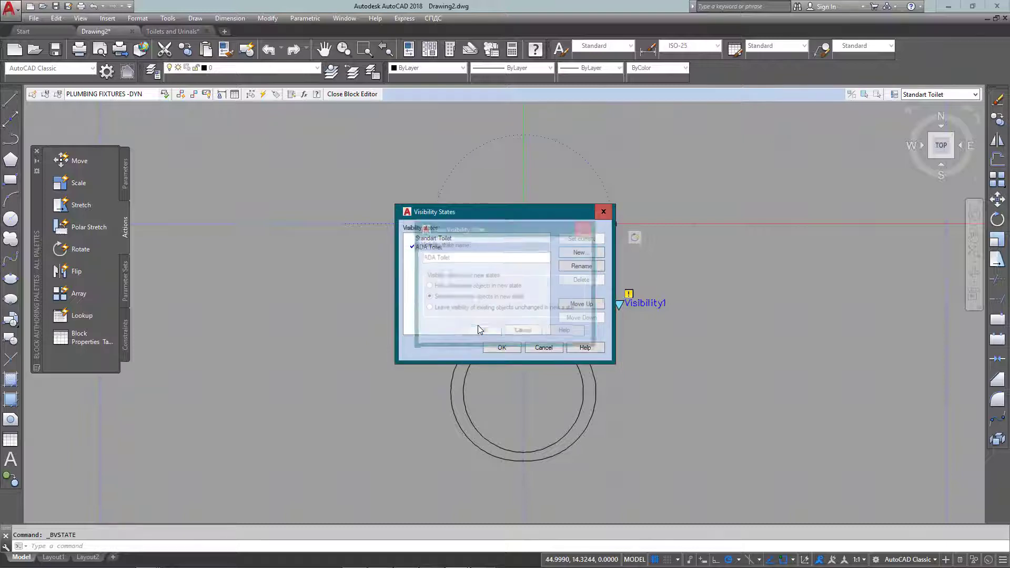
click(502, 347)
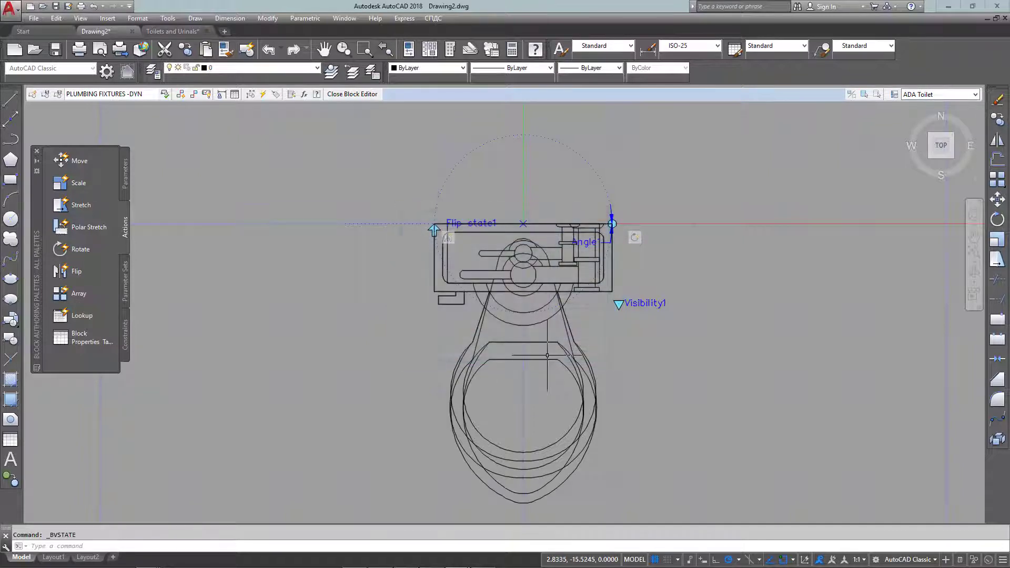
Step: In the ADA Toilet state, pick the elongated toilet and the flip parameter with its grip for the make-visible command
middle_drag(542, 333, 523, 300)
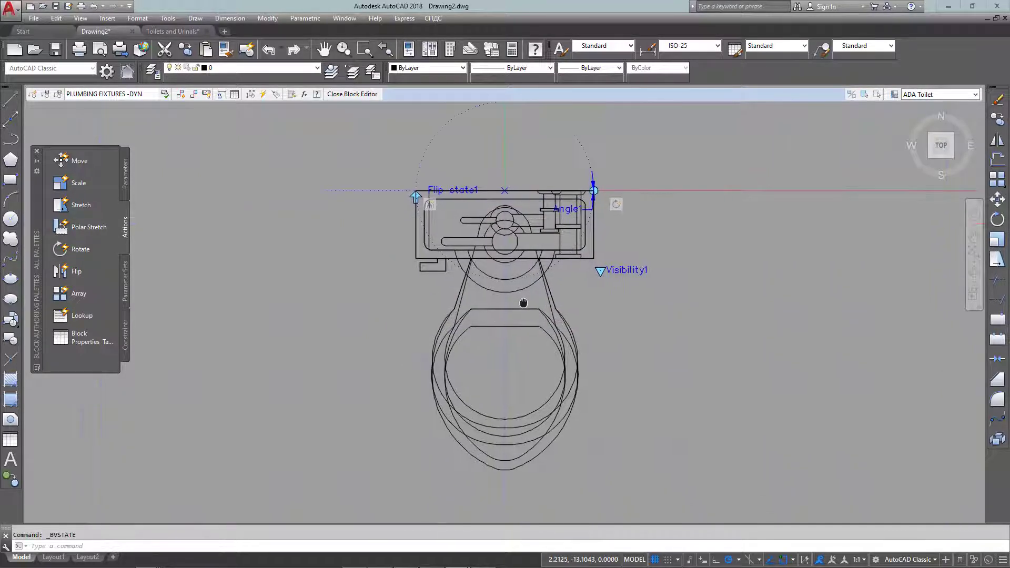
click(874, 95)
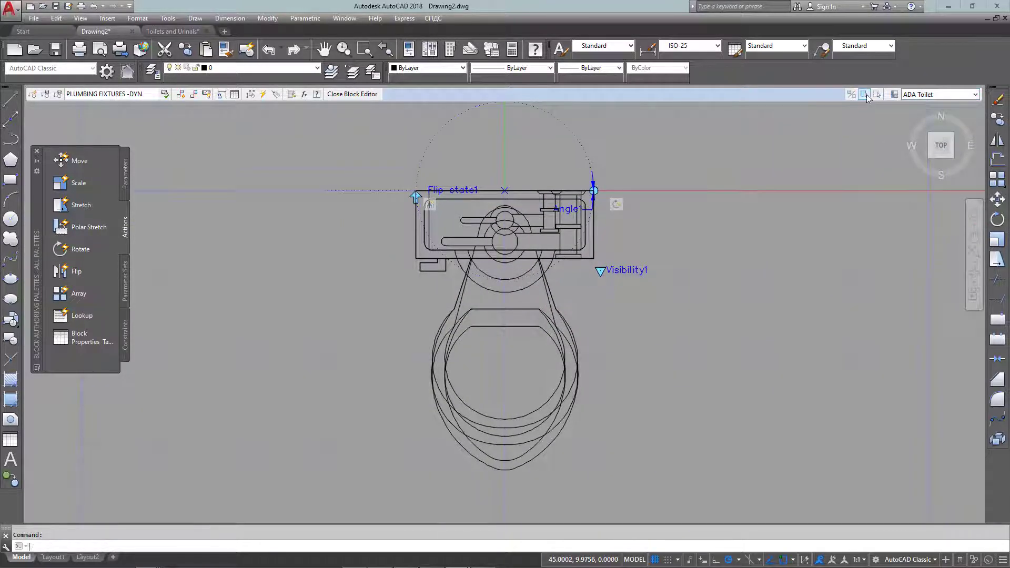
click(542, 452)
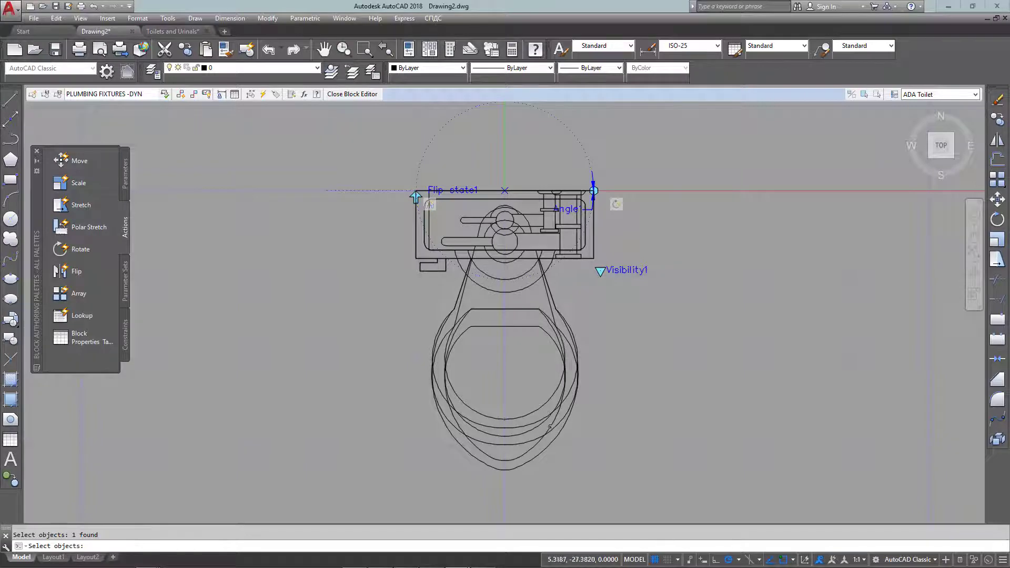
click(549, 446)
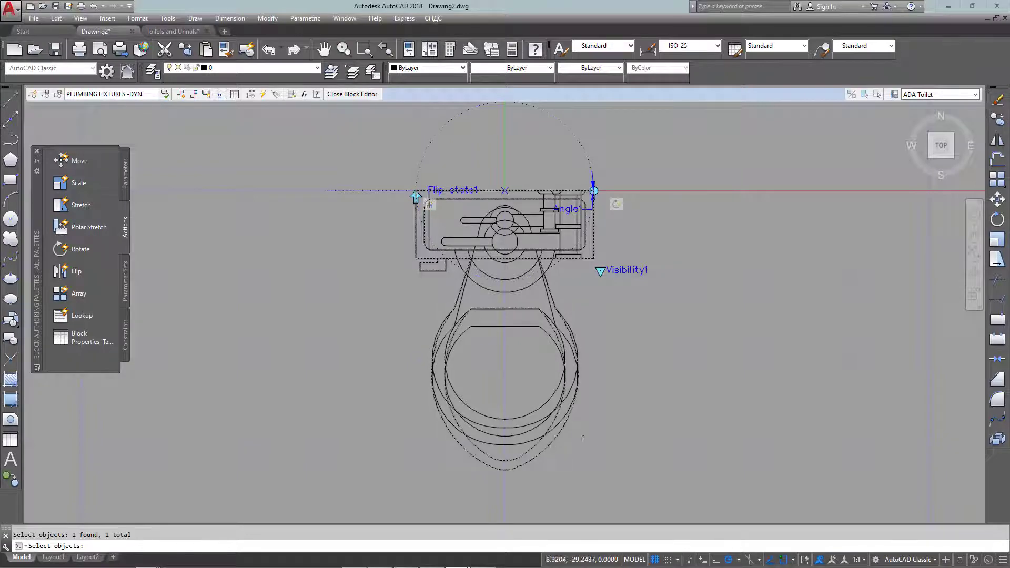
scroll(415, 195, up, 10)
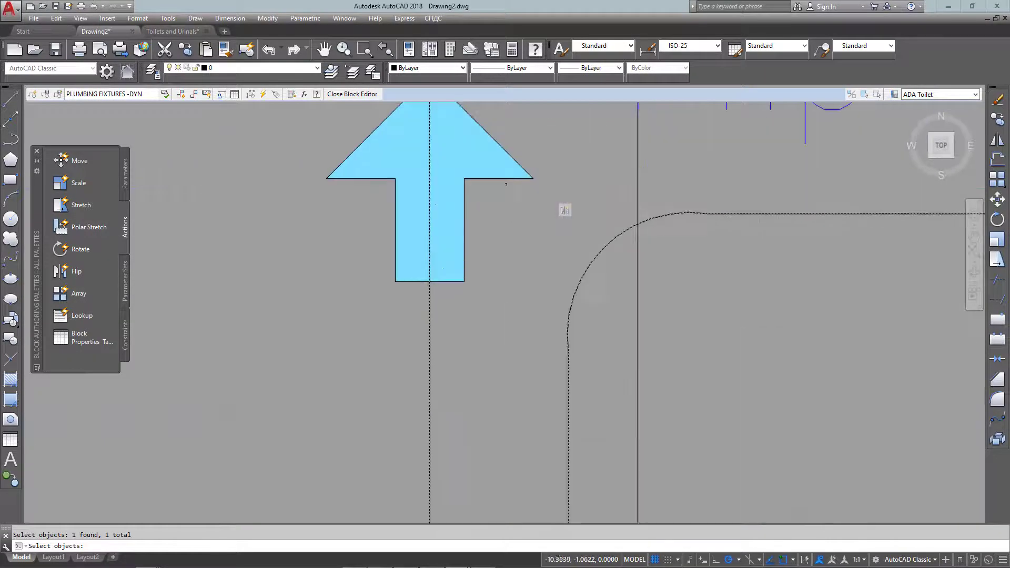
click(525, 149)
click(500, 189)
scroll(473, 205, down, 6)
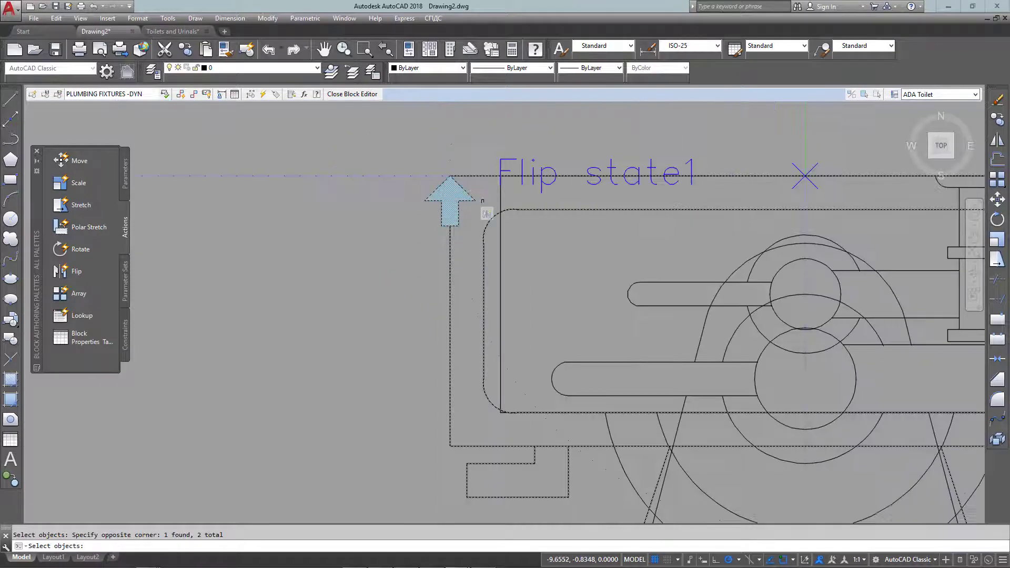
click(509, 159)
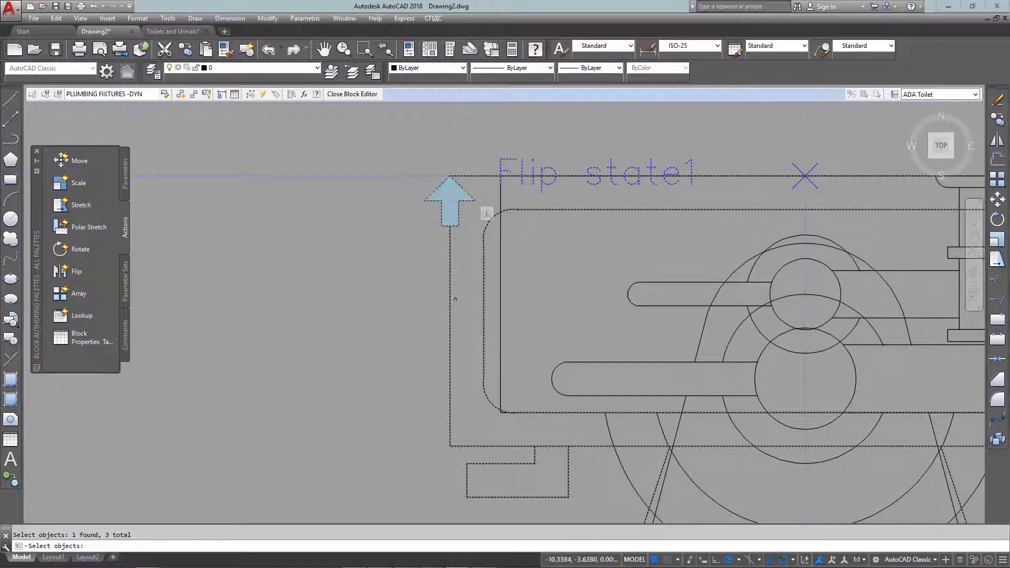
shift+click(457, 305)
shift+click(424, 315)
scroll(459, 260, down, 4)
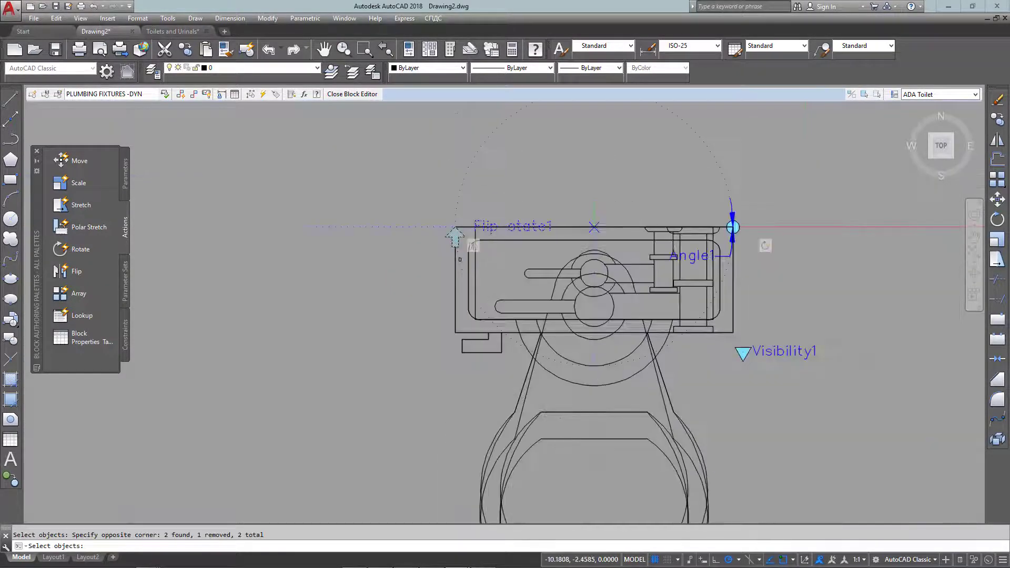
Step: Add the rotation parameter and its grip to the selection and try making only these objects visible in the current state
click(703, 235)
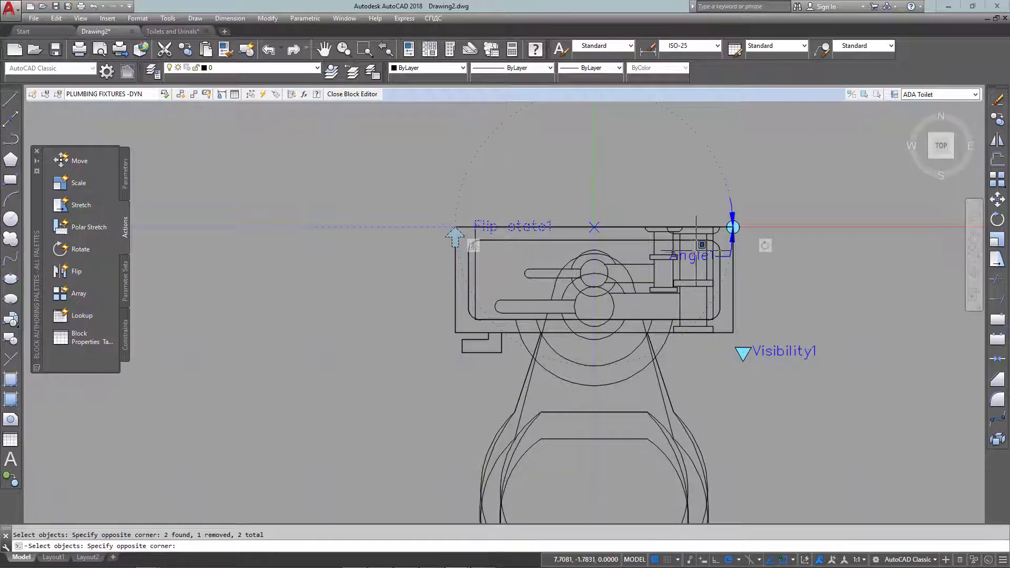
click(677, 279)
click(686, 252)
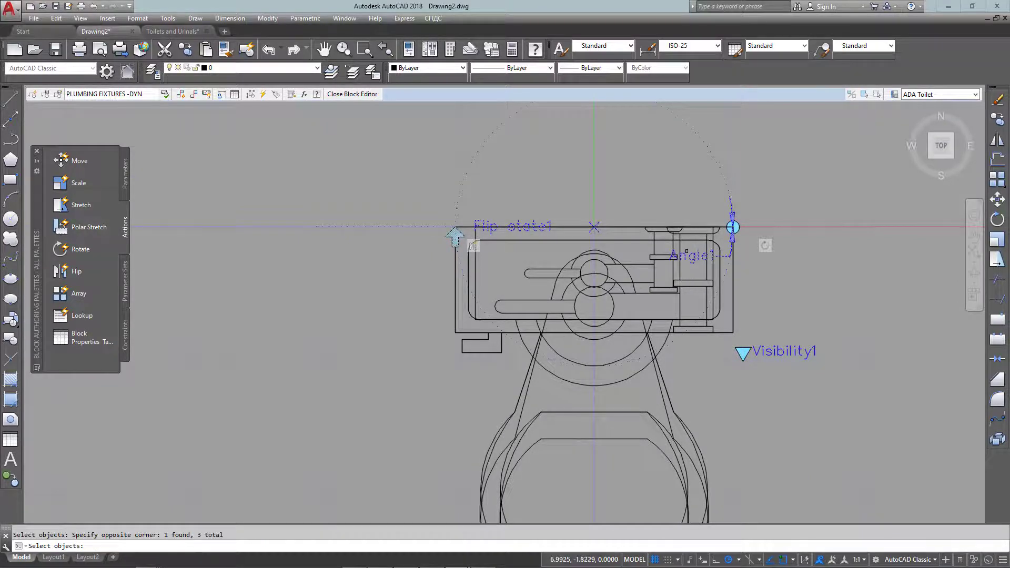
scroll(738, 227, up, 6)
click(739, 229)
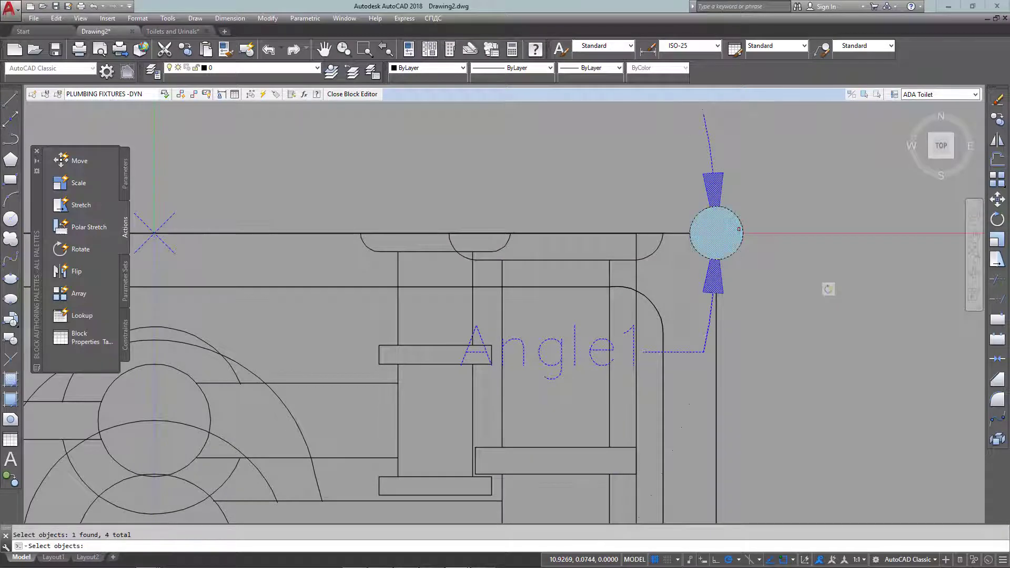
scroll(683, 233, down, 6)
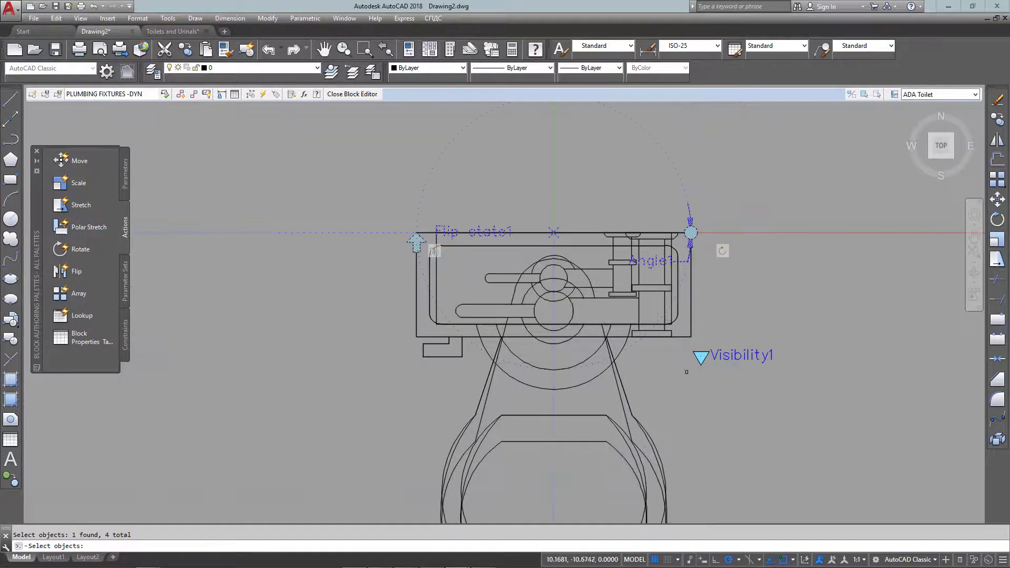
scroll(613, 337, down, 4)
scroll(610, 415, up, 4)
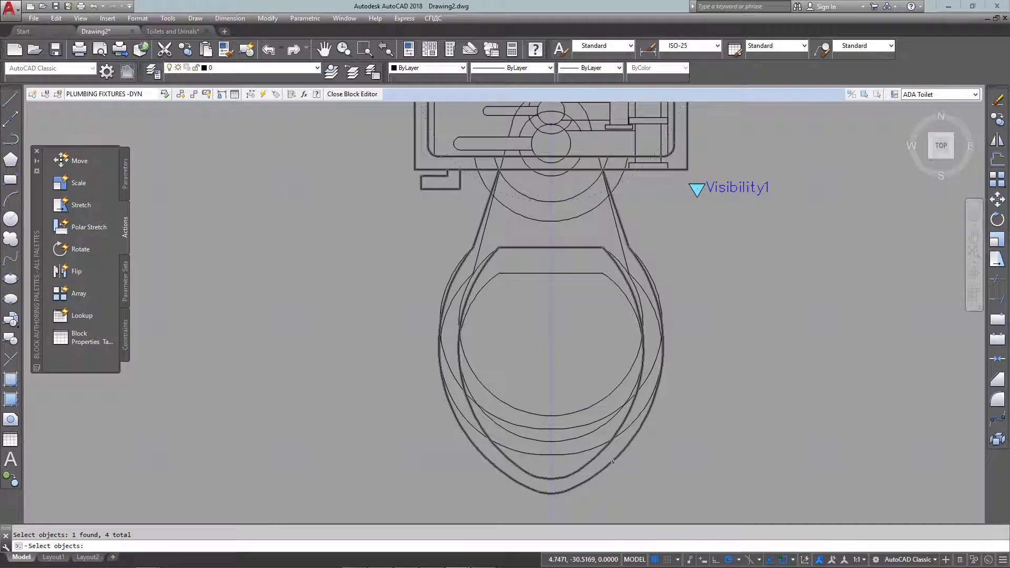
click(613, 462)
scroll(535, 342, down, 4)
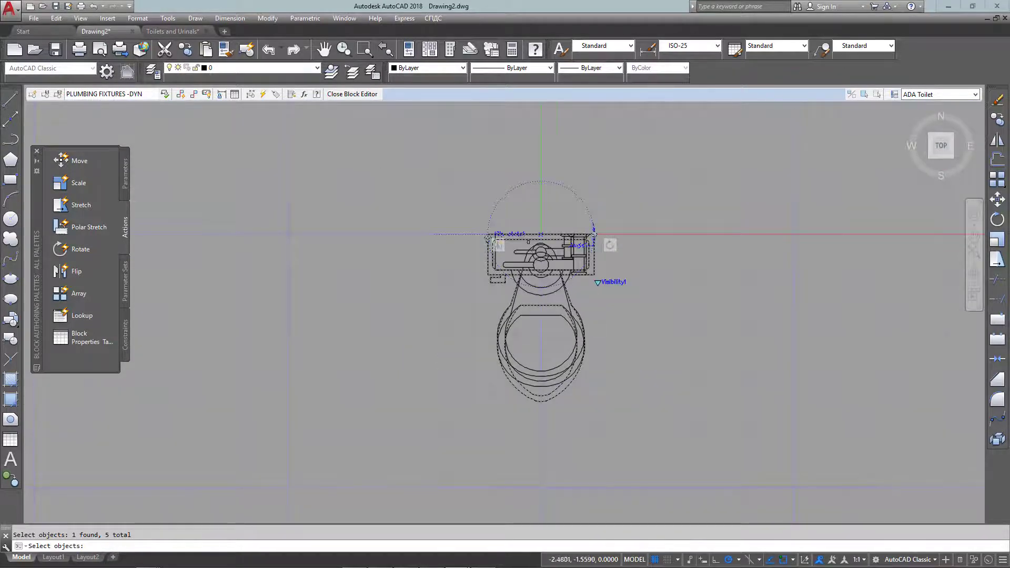
scroll(532, 243, up, 4)
key(Return)
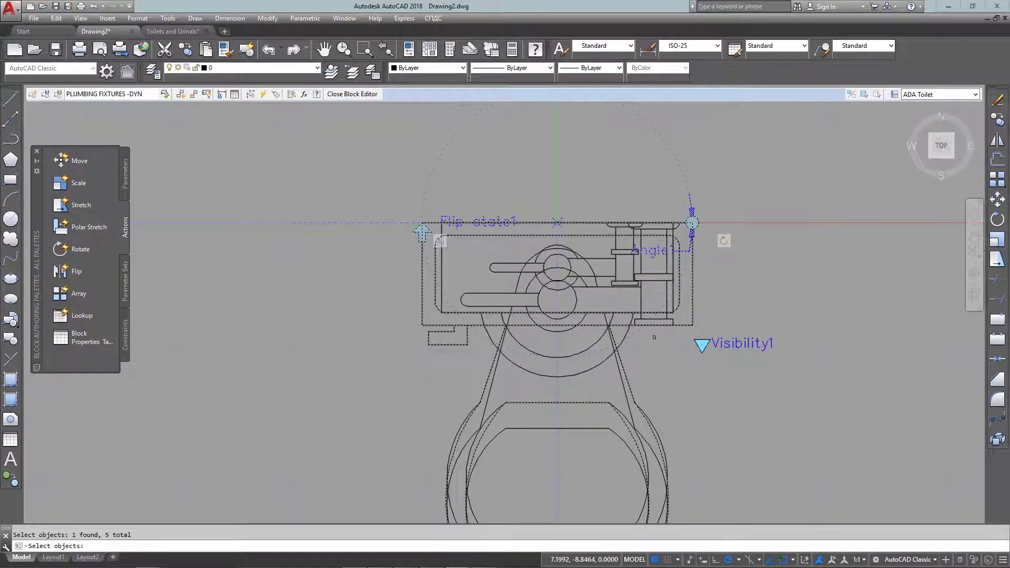
click(630, 321)
Step: Hide the round toilet and both urinals in the current ADA Toilet state, excluding the elongated toilet and the flip grip from the selection
scroll(629, 321, down, 3)
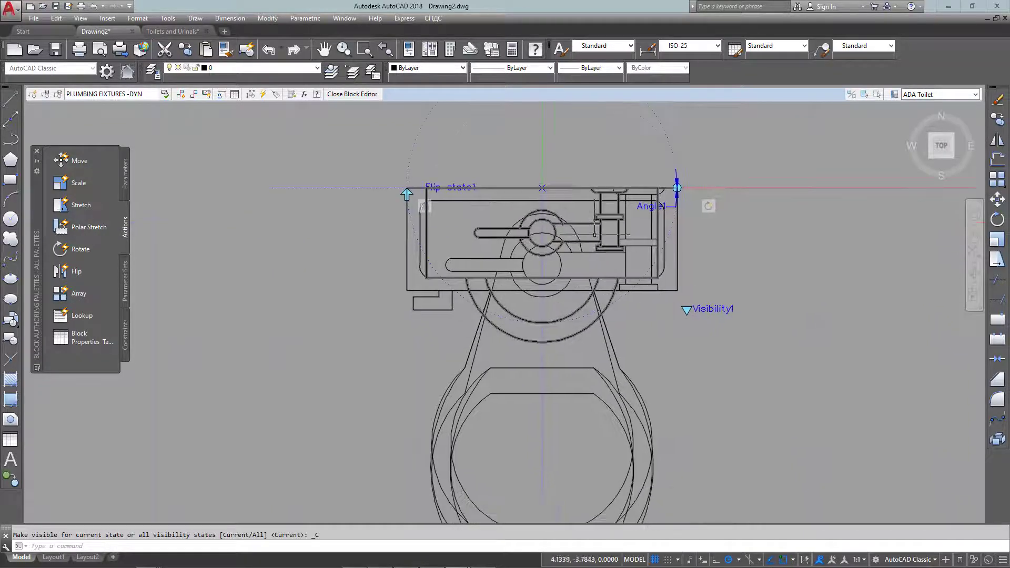
click(876, 95)
click(410, 146)
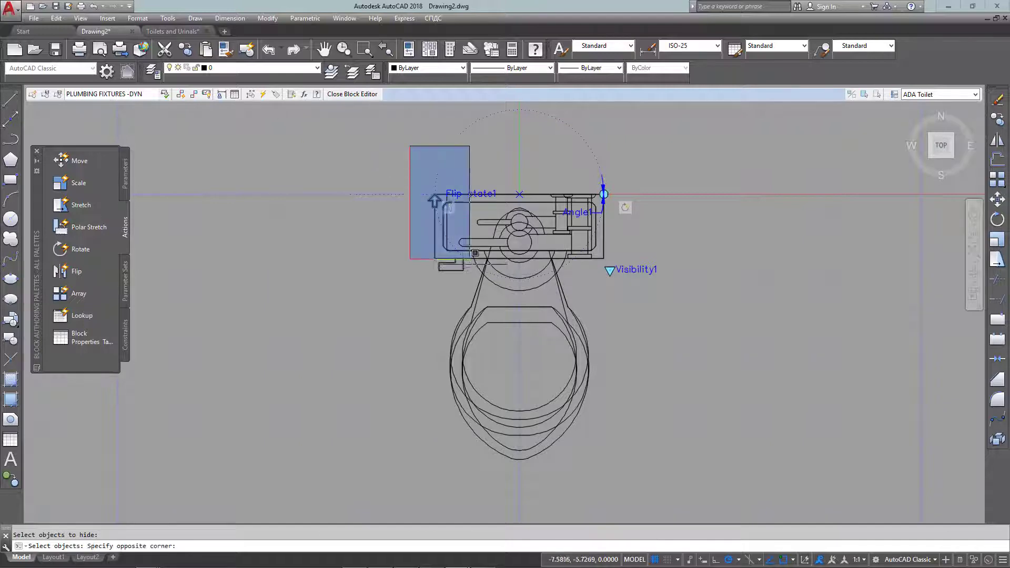
click(606, 467)
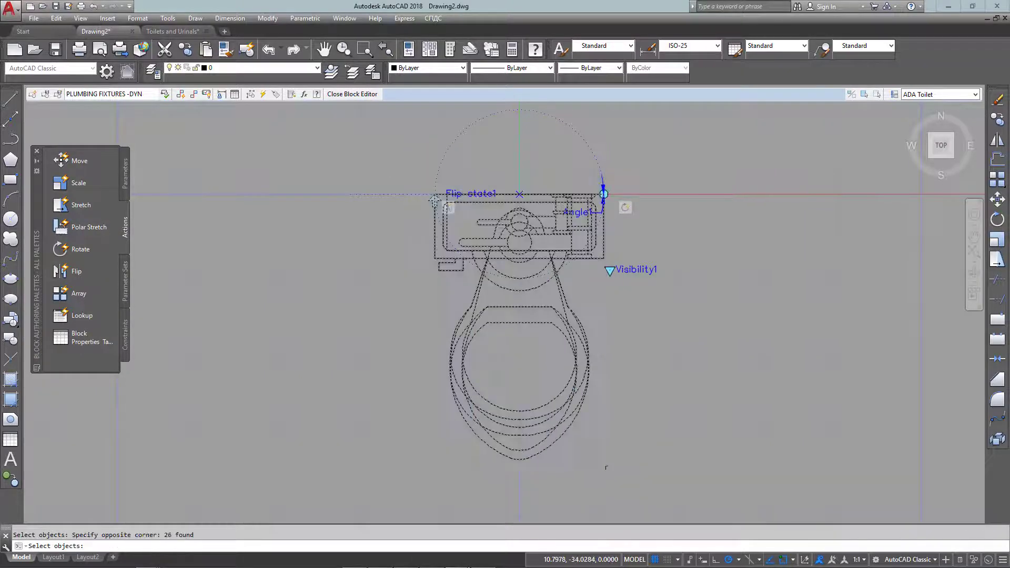
scroll(423, 201, up, 8)
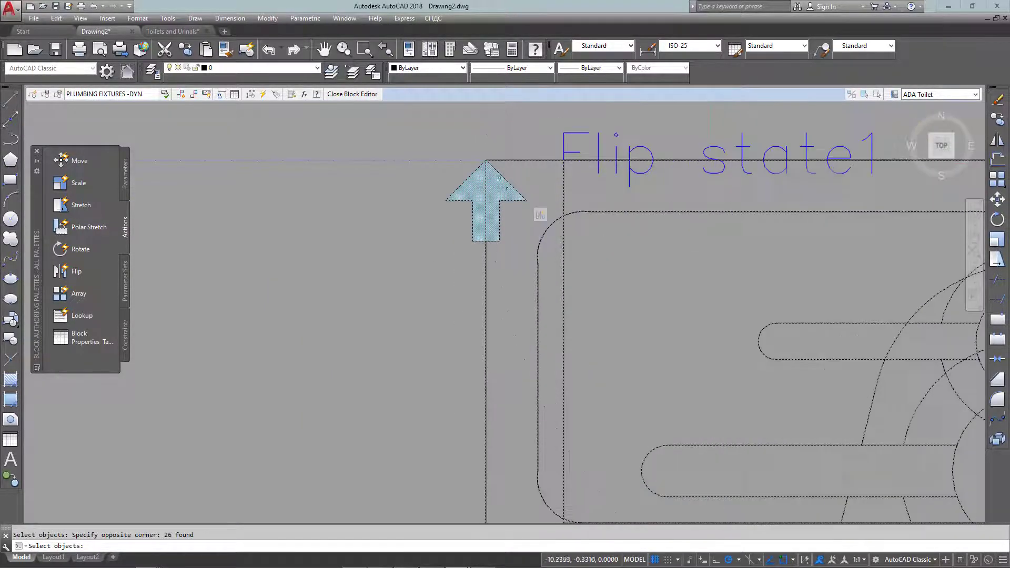
shift+click(508, 188)
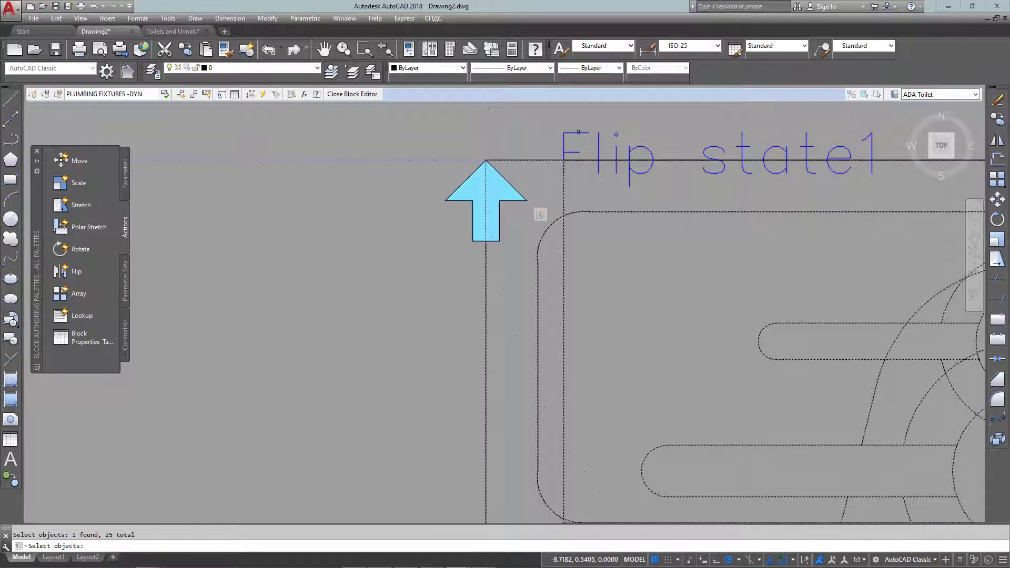
scroll(514, 194, down, 4)
scroll(513, 196, down, 2)
scroll(770, 189, up, 2)
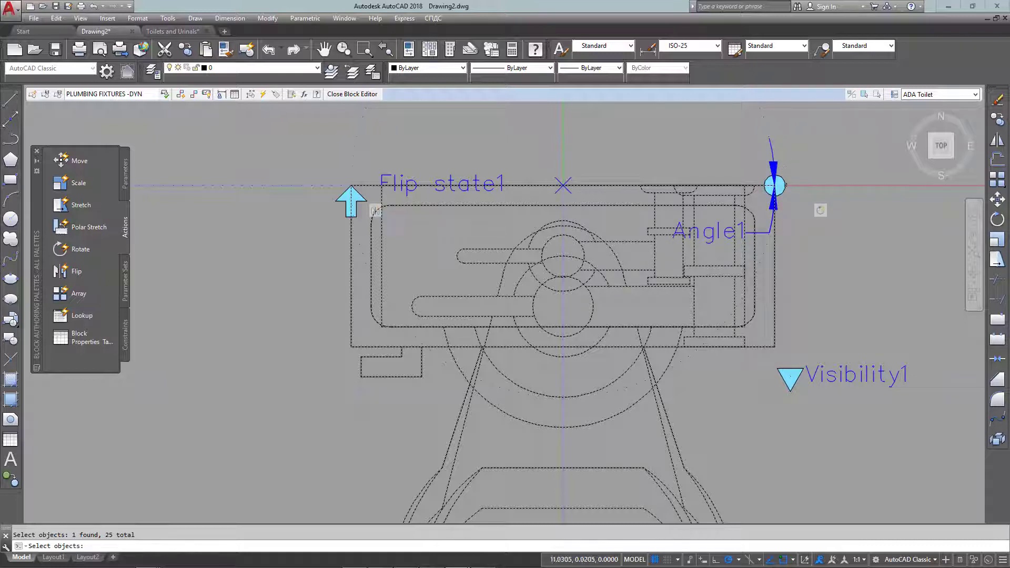
scroll(685, 188, down, 2)
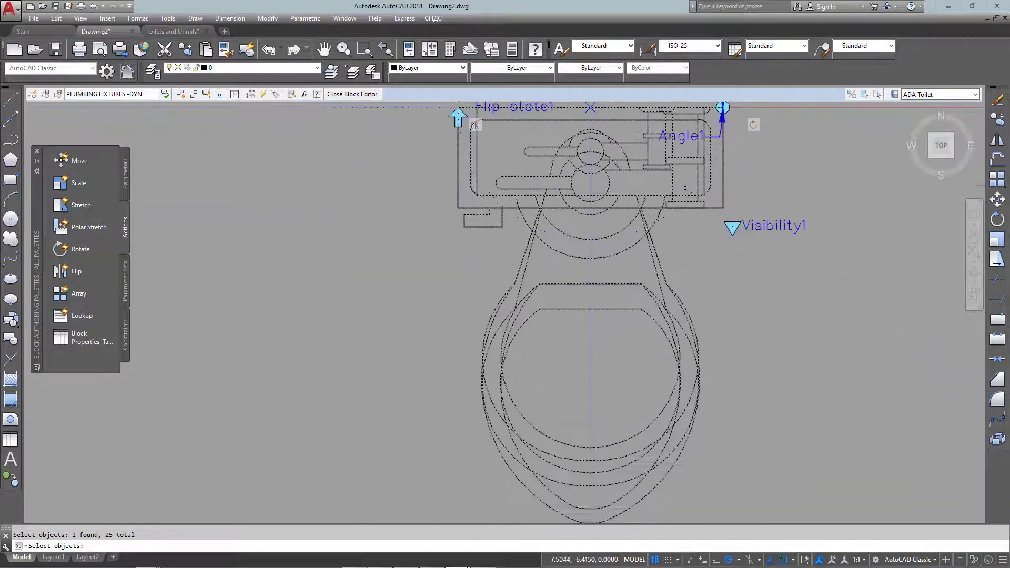
scroll(643, 249, down, 2)
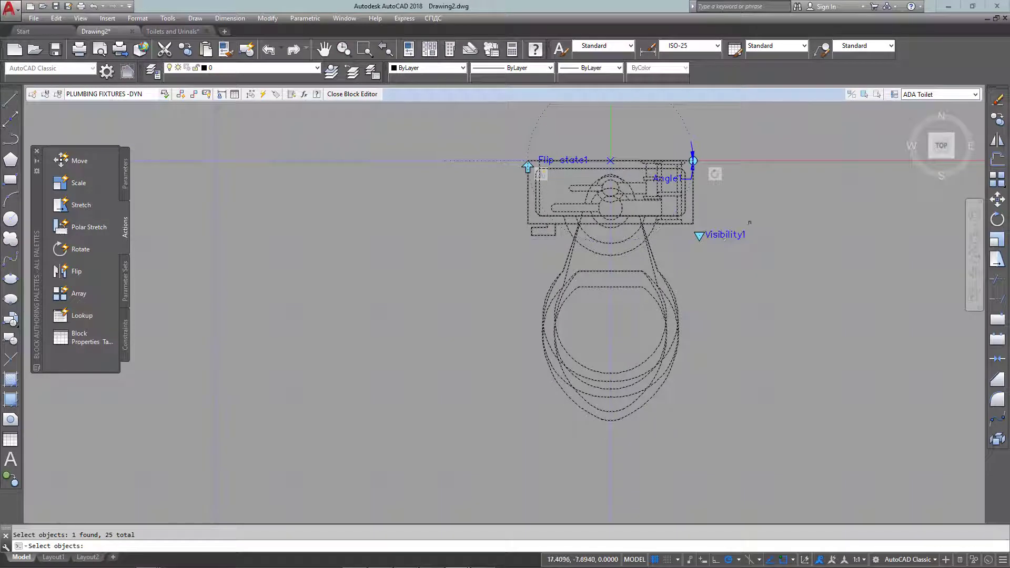
click(777, 227)
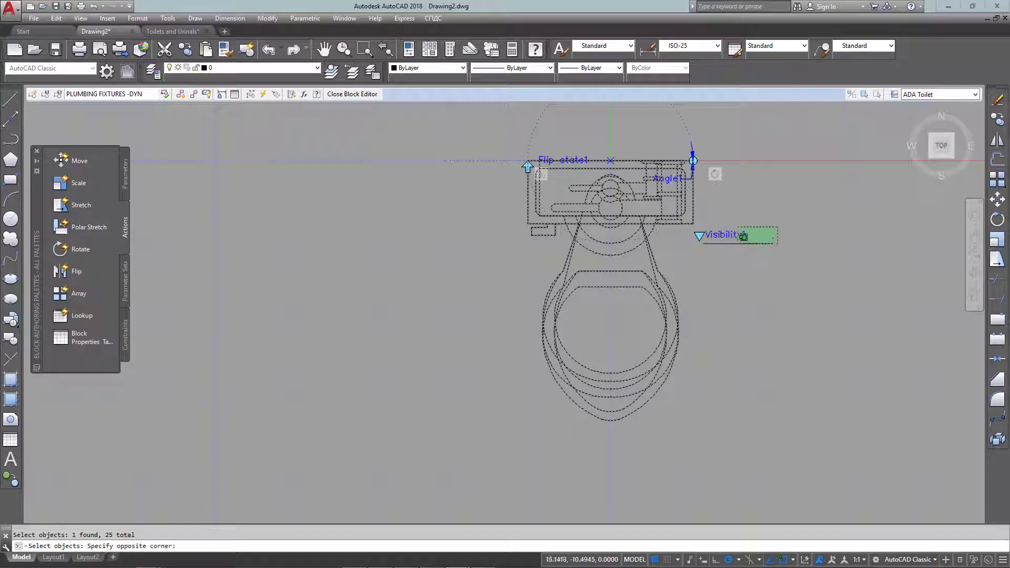
click(705, 243)
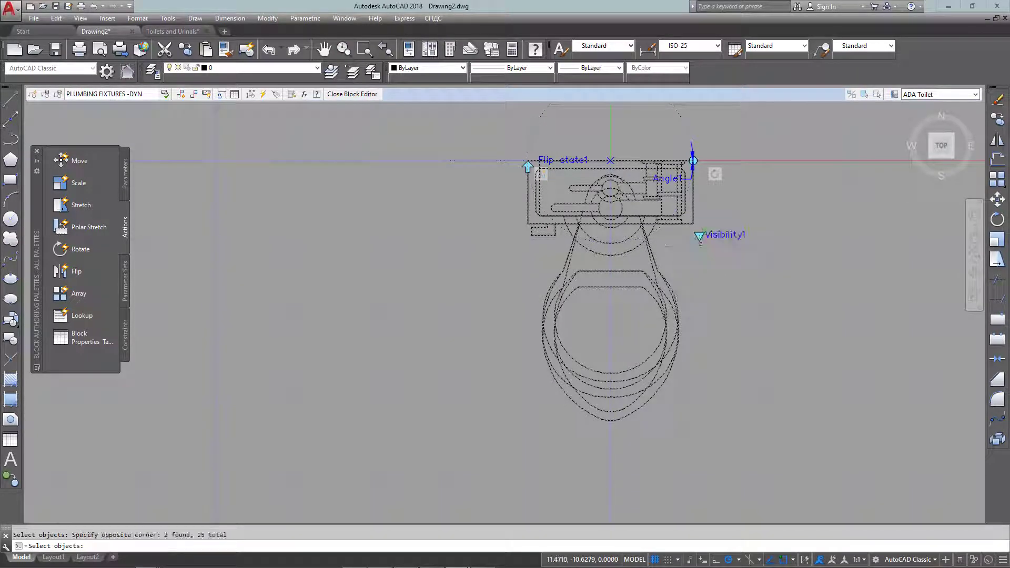
shift+click(635, 410)
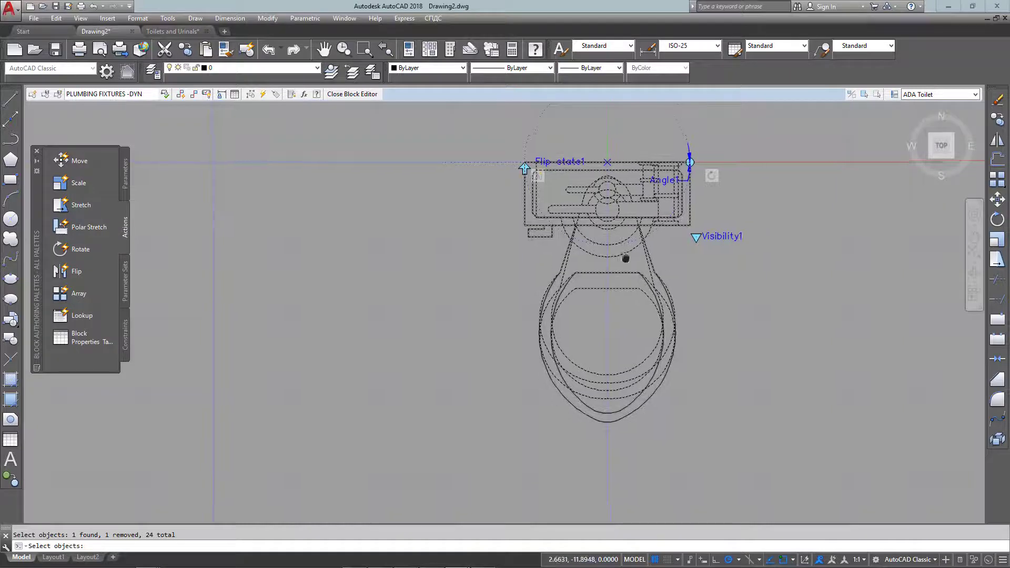
middle_drag(610, 289, 550, 318)
key(Return)
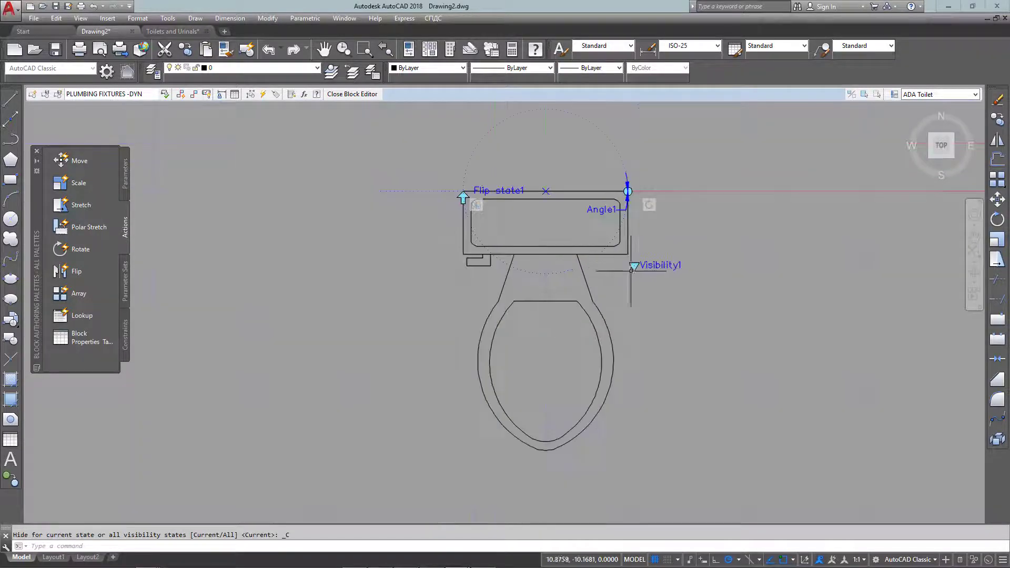
middle_drag(618, 238, 565, 241)
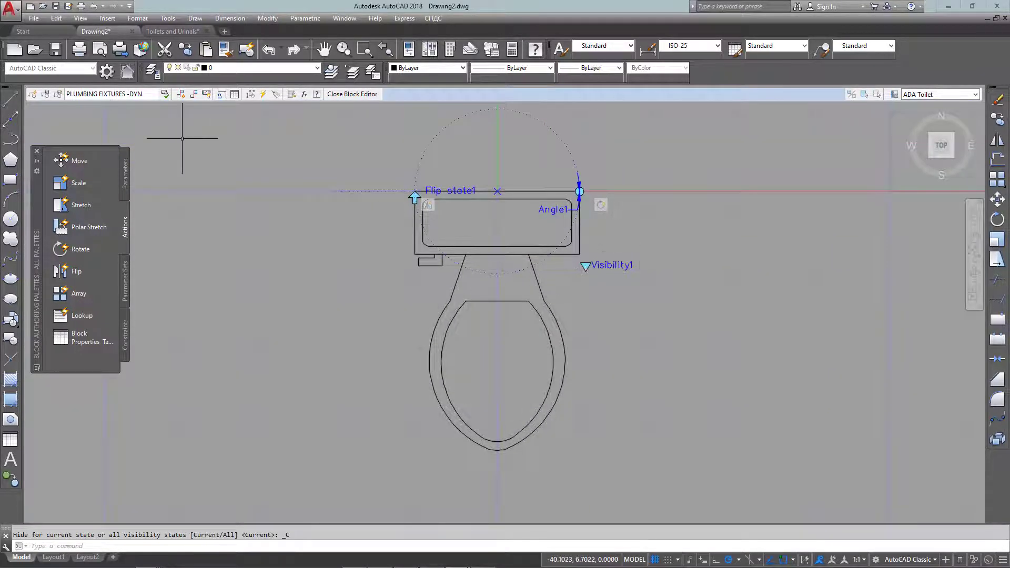
Step: Test the block in the test window by switching it to ADA Toilet and rotating it a quarter turn so the bowl faces right
click(165, 94)
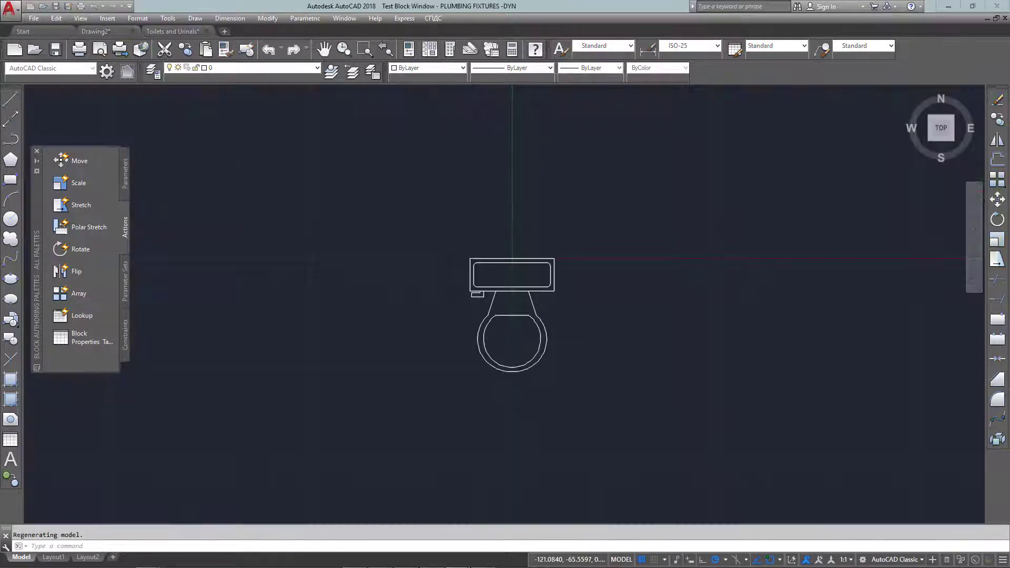
click(552, 310)
click(504, 314)
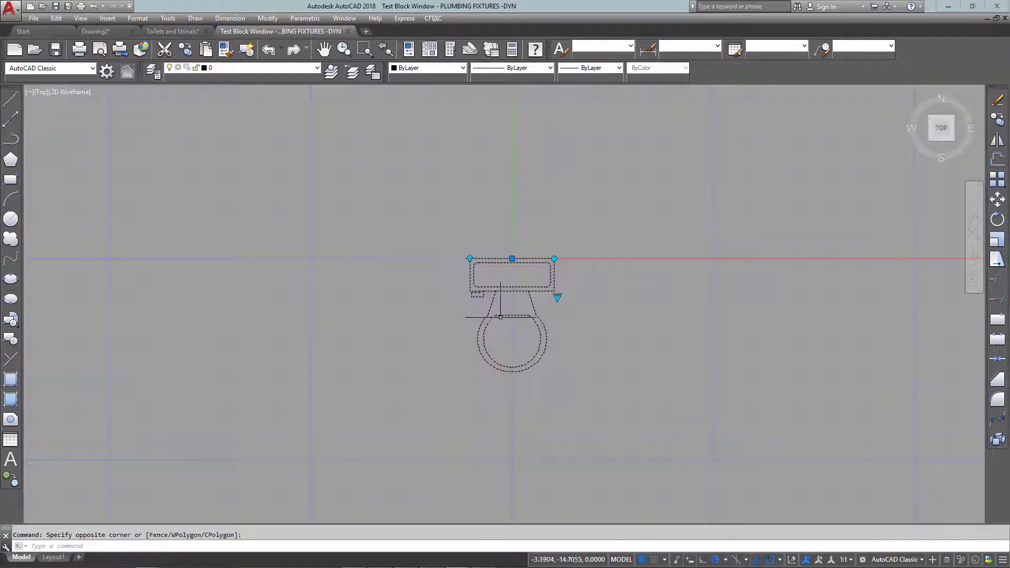
click(558, 298)
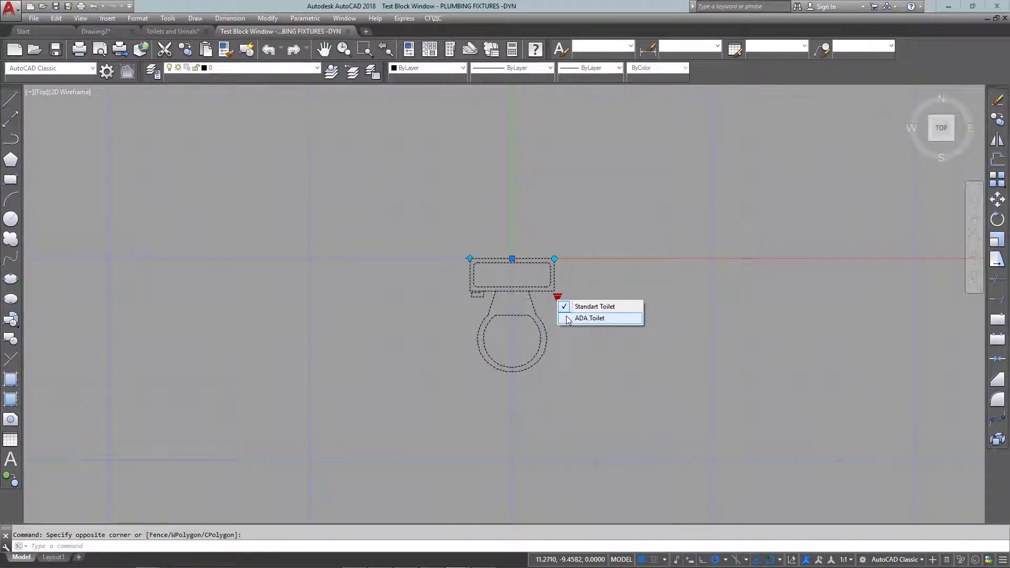
click(590, 317)
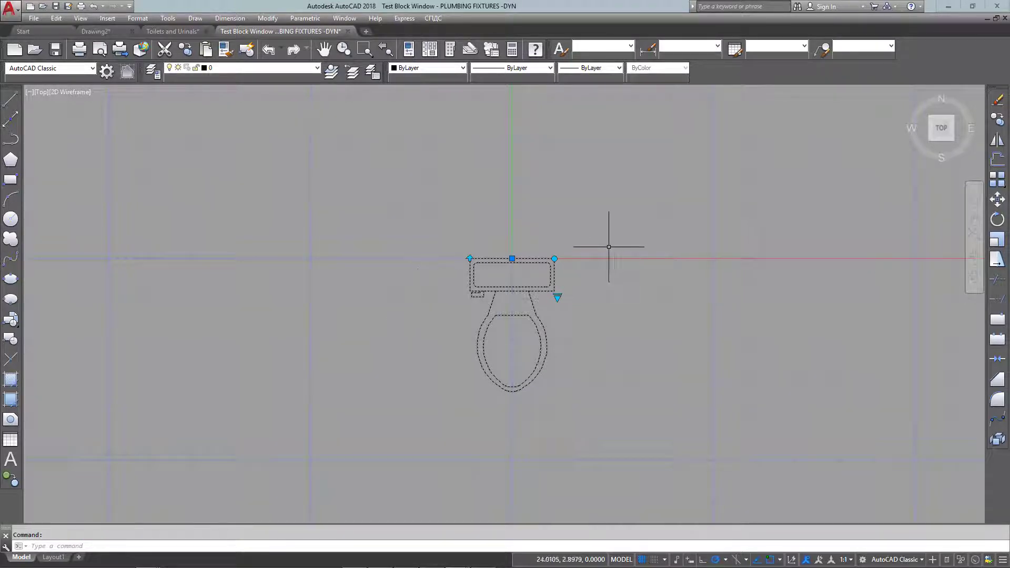
click(555, 259)
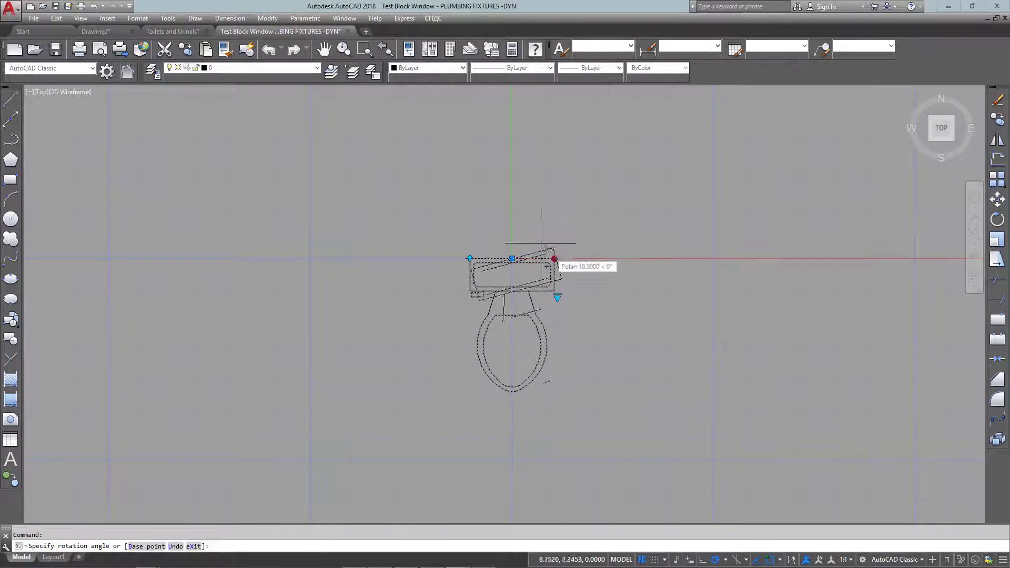
click(512, 192)
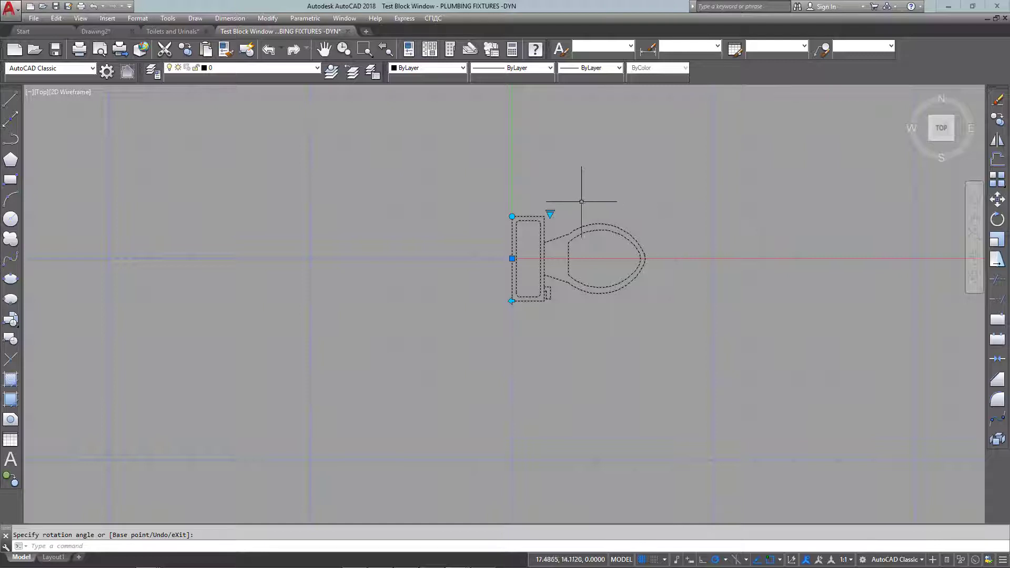
click(347, 31)
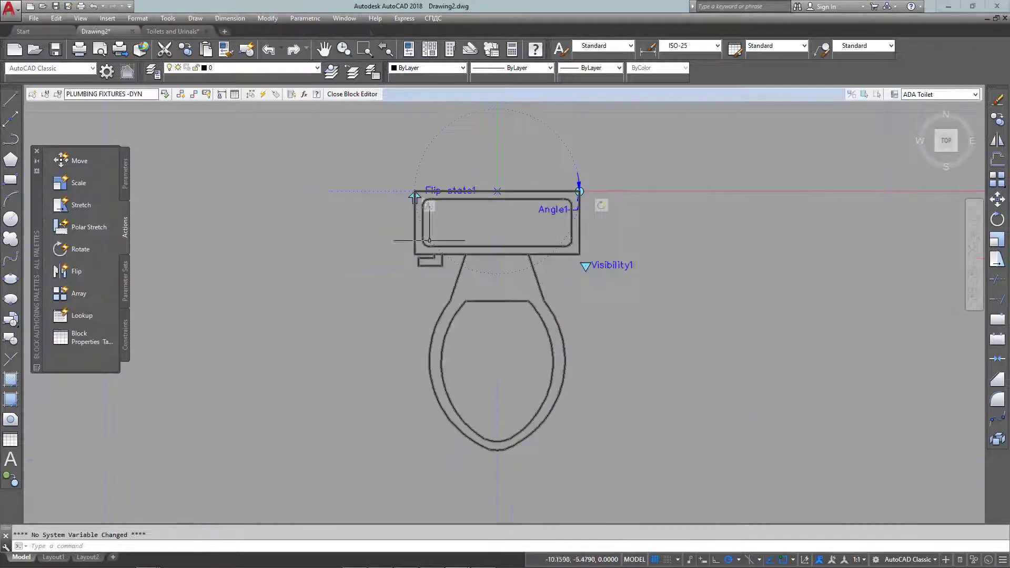
Step: Create a new visibility state named Tankless Toilet that shows all existing objects
key(Escape)
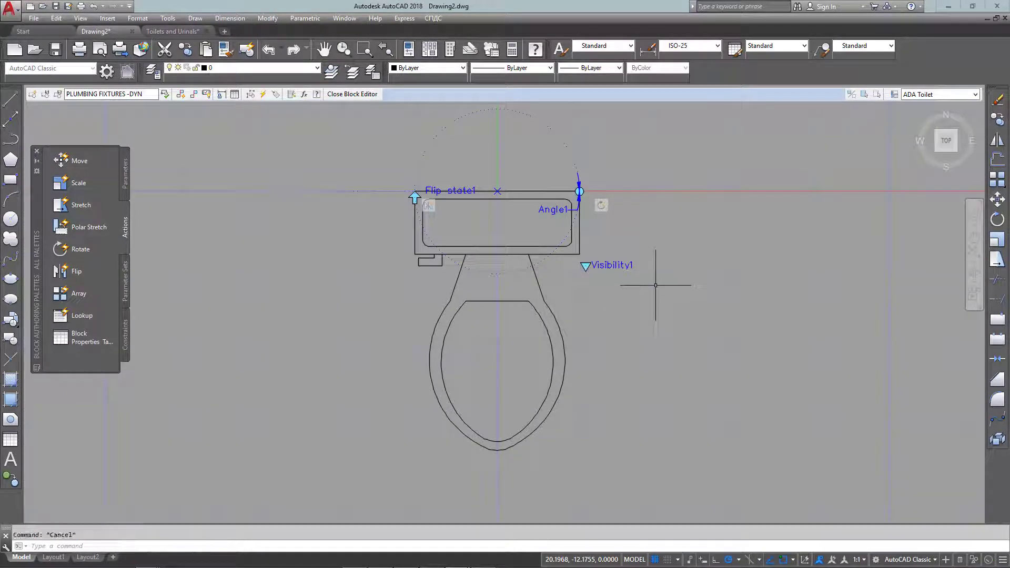
click(894, 94)
click(572, 254)
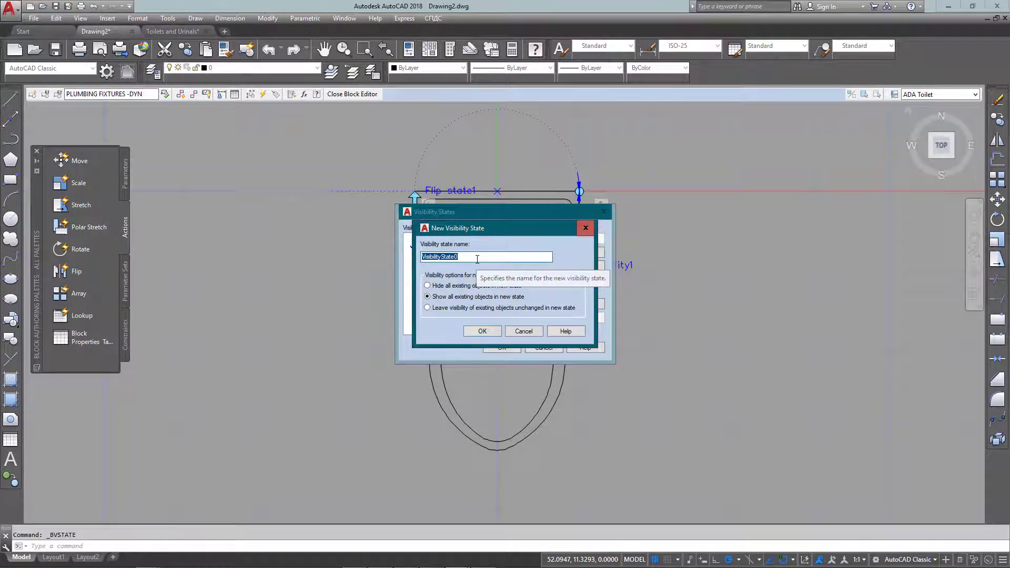
text(Tankless Toilet)
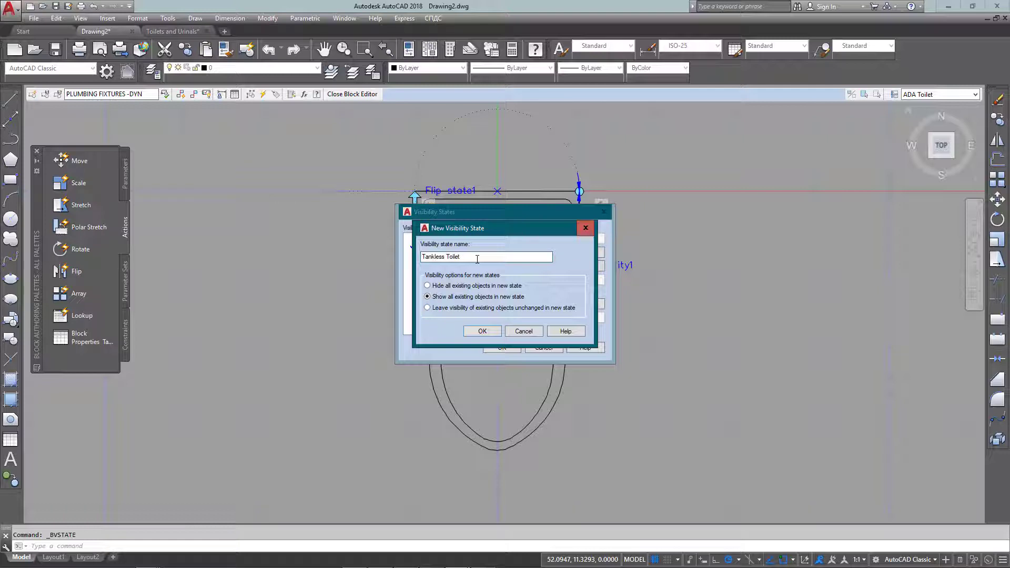
click(483, 332)
click(499, 348)
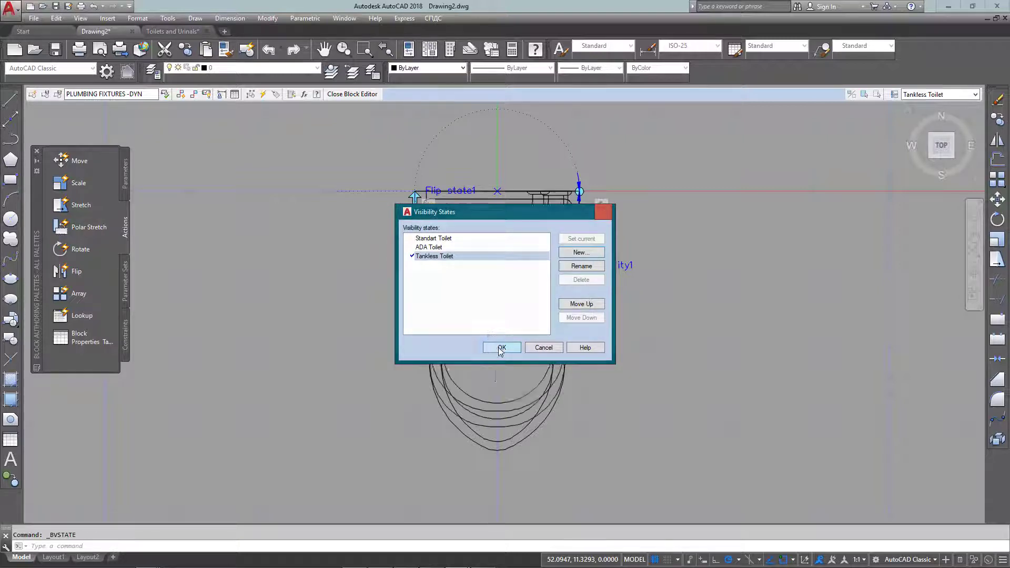
Step: In the Tankless Toilet state, pick the visibility and rotation parameters with their grips for the make-visible command
click(863, 95)
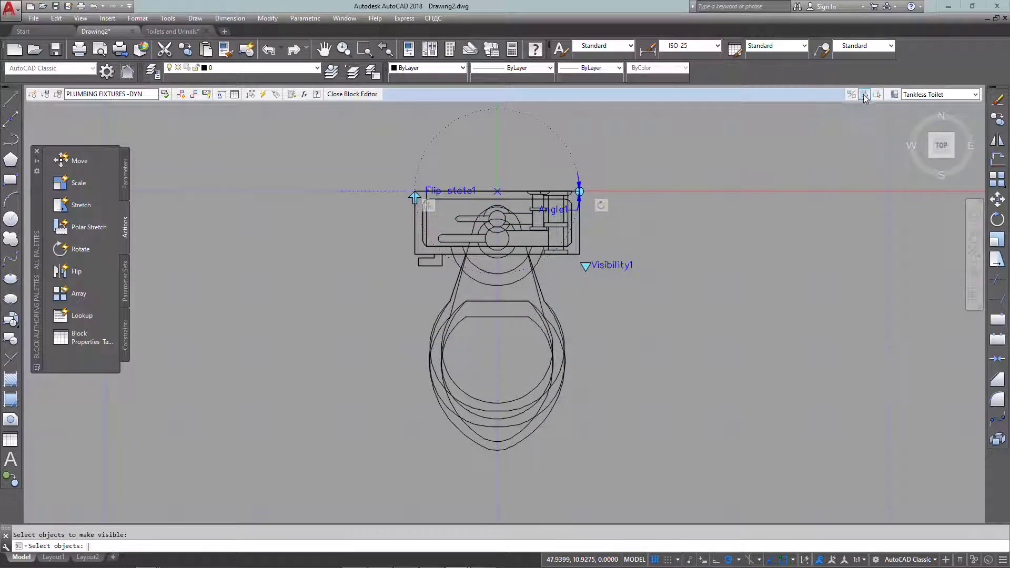
click(627, 263)
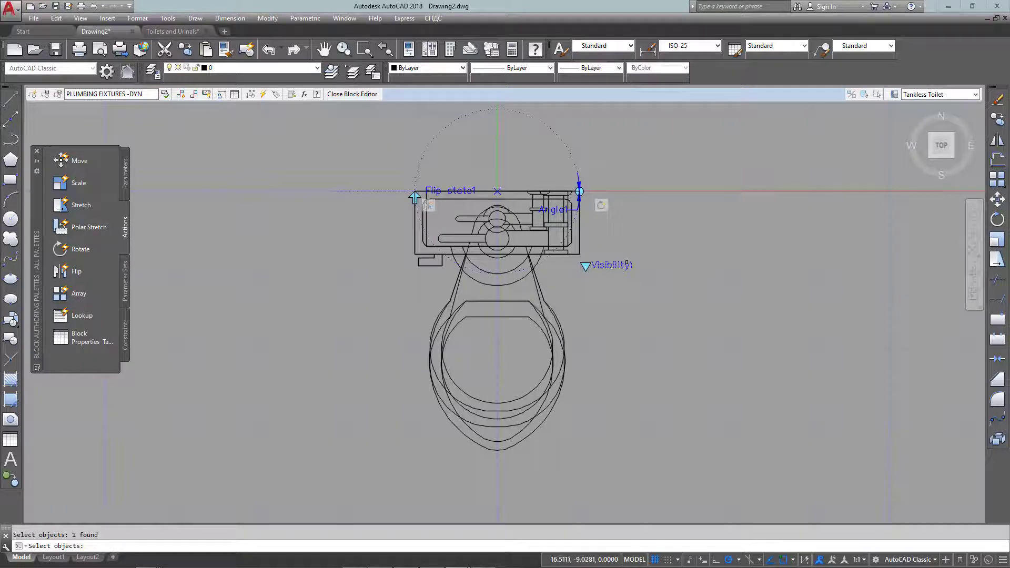
click(653, 262)
click(549, 273)
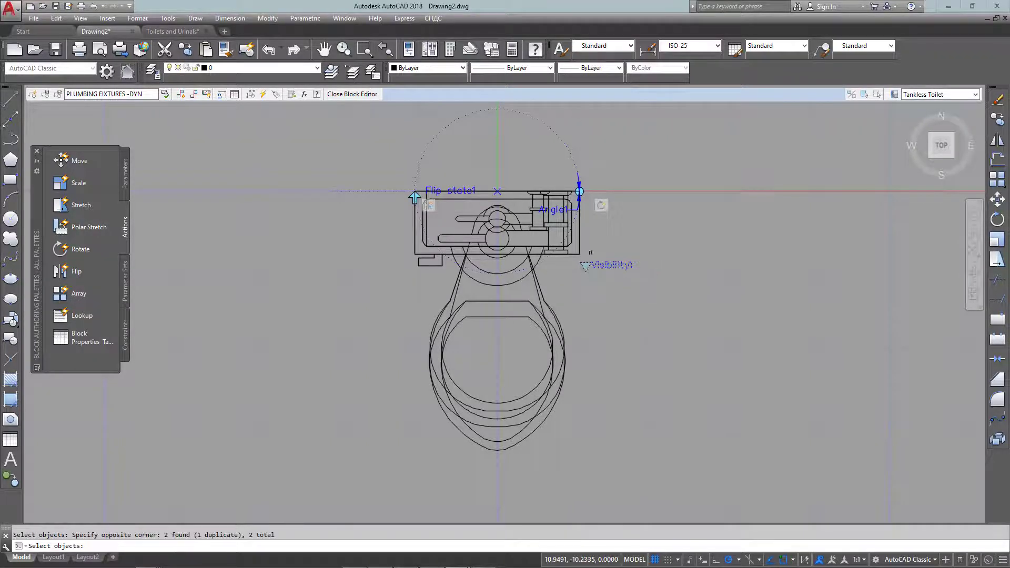
scroll(573, 181, up, 4)
scroll(576, 175, up, 2)
click(621, 145)
click(548, 297)
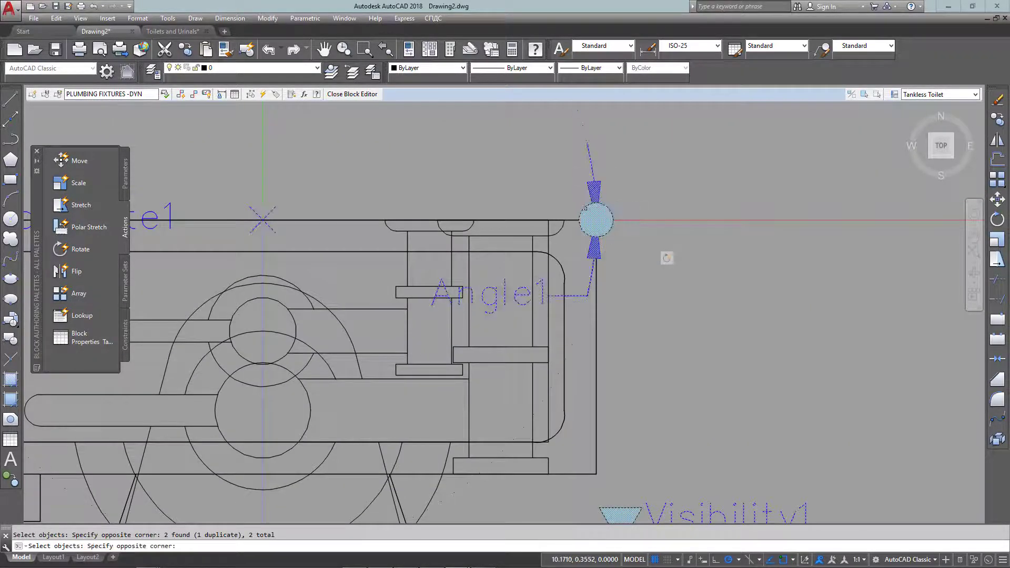
scroll(653, 210, down, 4)
scroll(401, 208, up, 4)
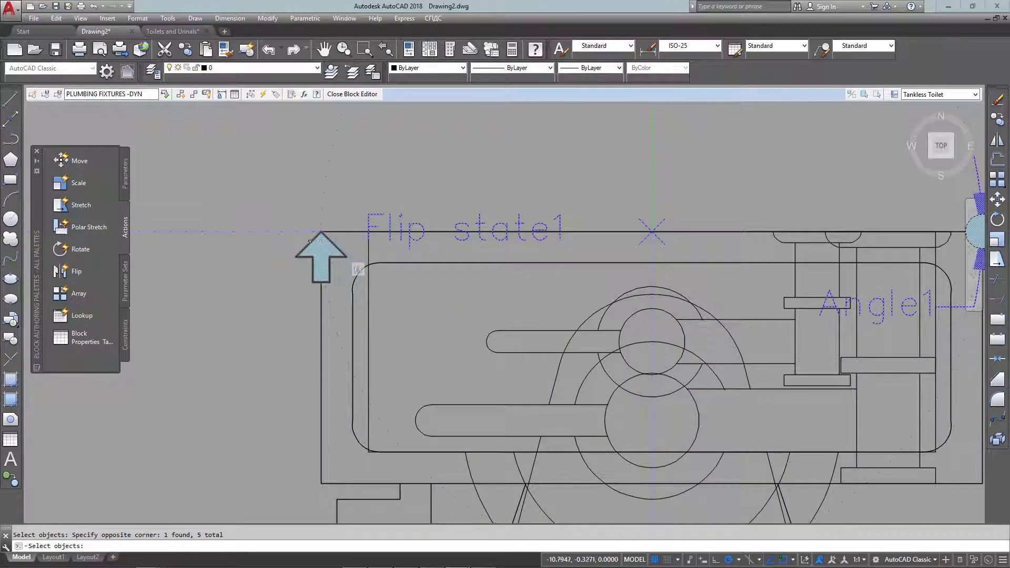
Step: Add the flip grip and the tankless toilet to the selection and try making only these objects visible in the current state
click(347, 236)
click(279, 276)
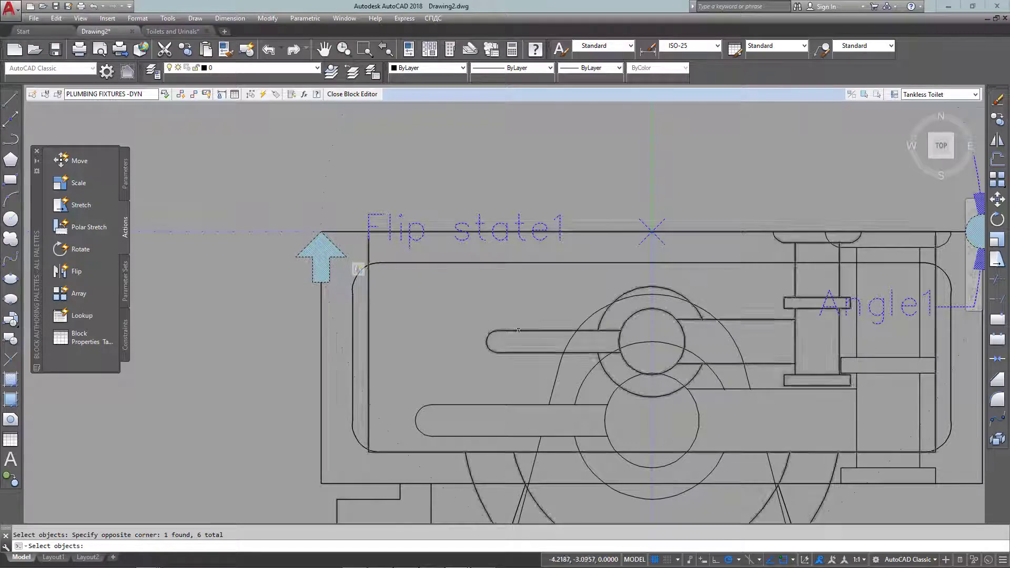
click(485, 408)
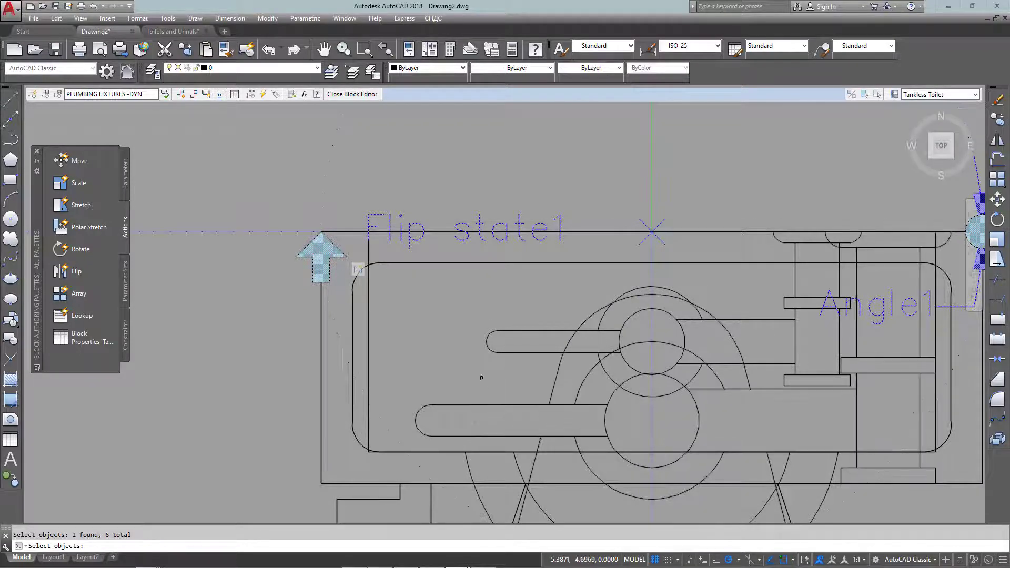
scroll(477, 375, down, 2)
click(471, 393)
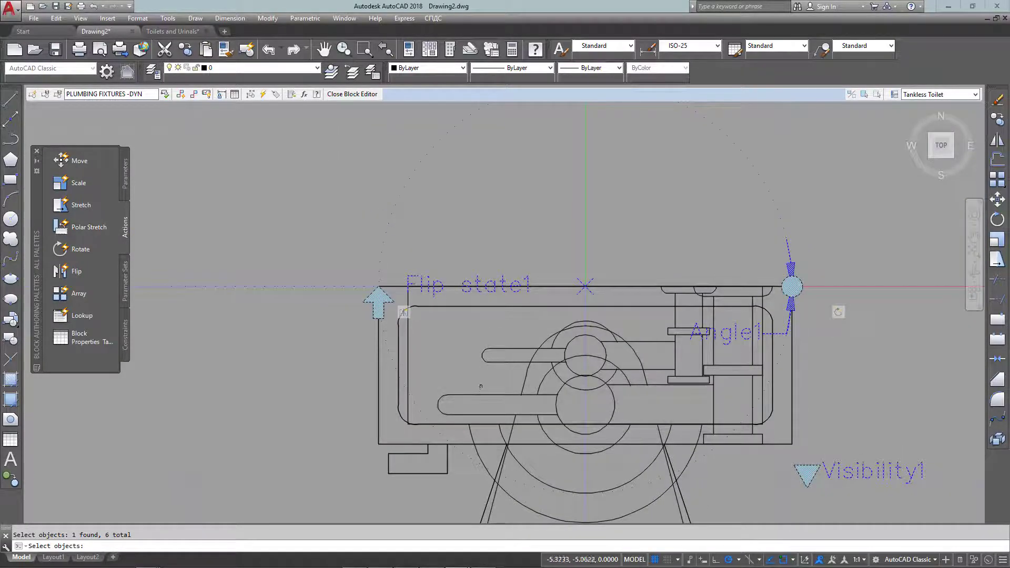
click(471, 399)
scroll(476, 375, down, 3)
middle_drag(475, 372, 444, 294)
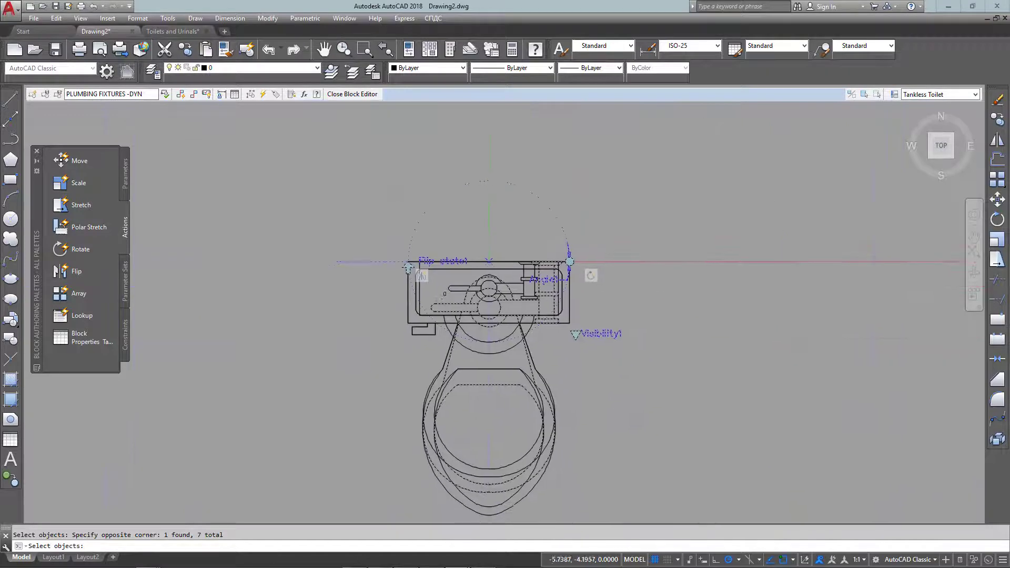
key(Return)
scroll(499, 342, up, 2)
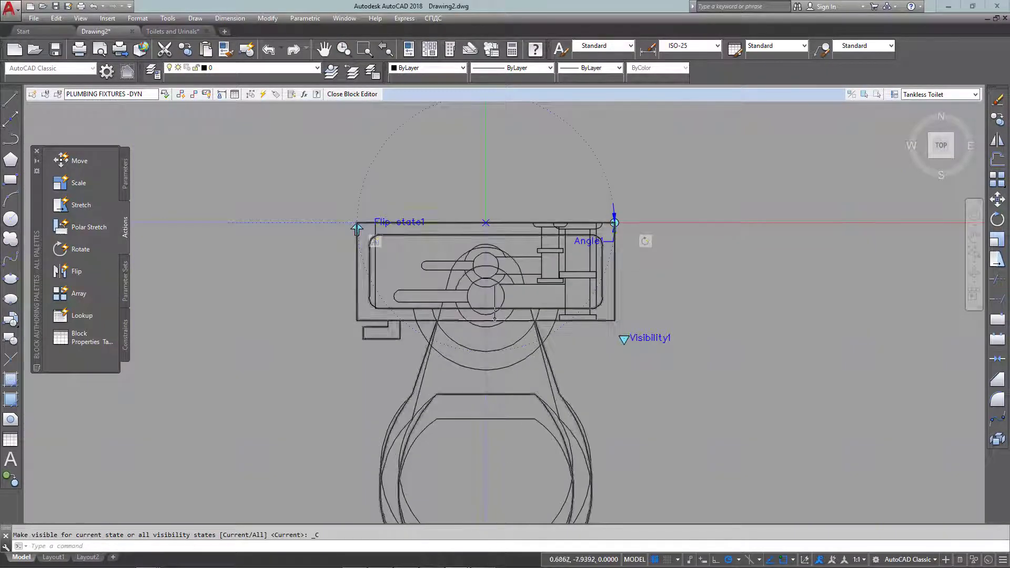
Step: Select all overlaid fixtures for hiding in the Tankless Toilet state, excluding the tankless toilet from the selection
click(876, 94)
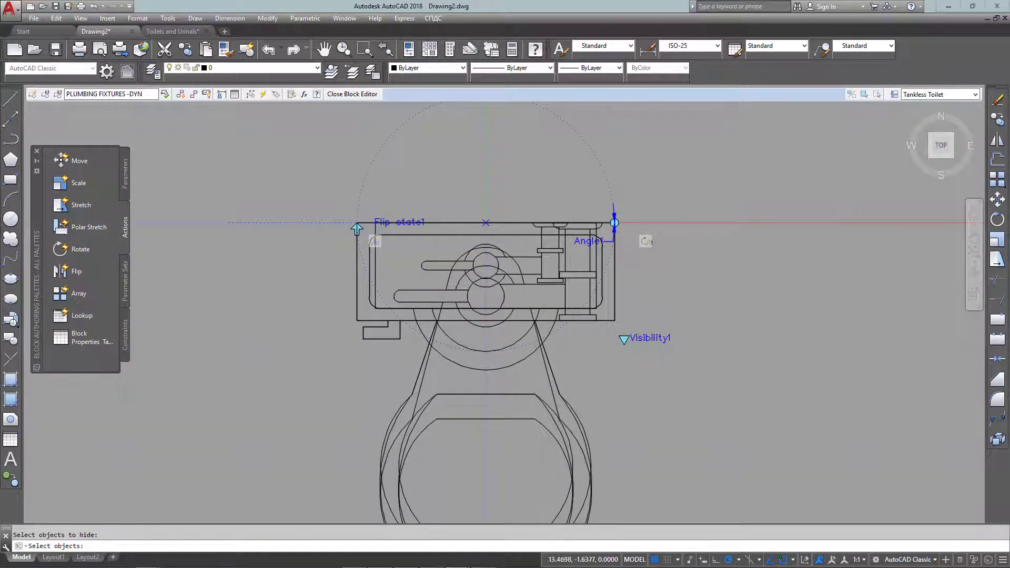
scroll(620, 226, down, 2)
middle_drag(619, 239, 621, 226)
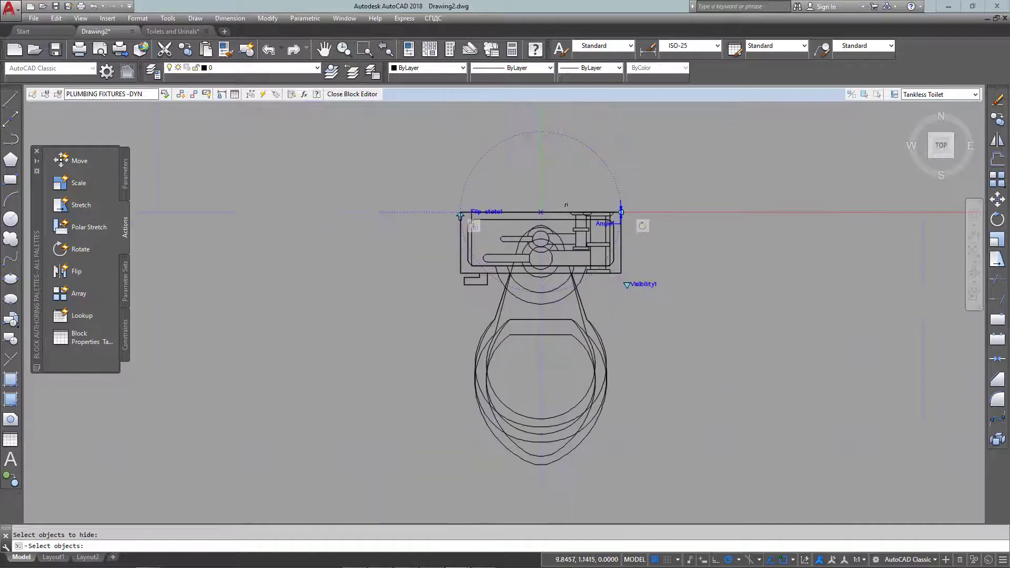
click(447, 202)
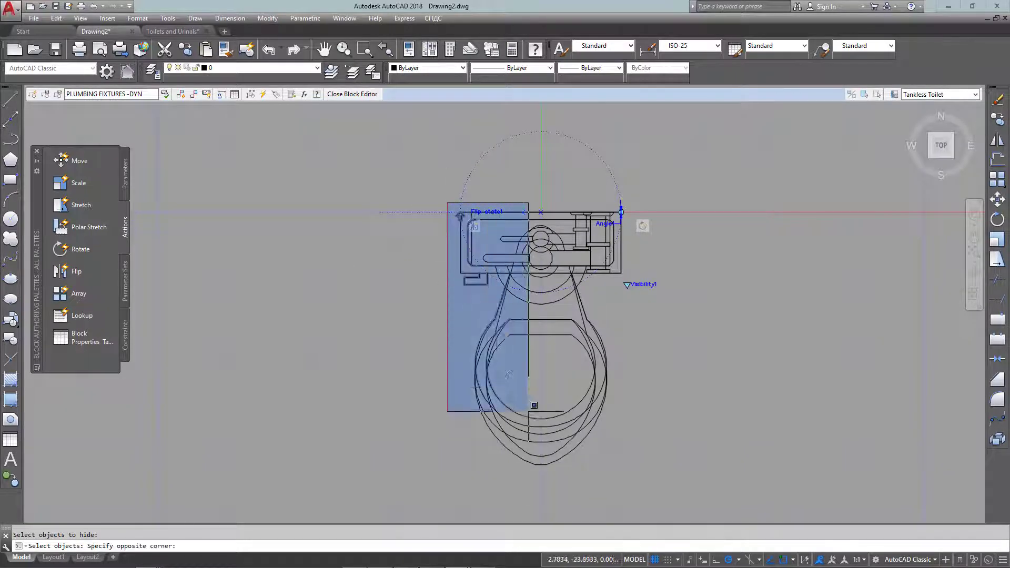
click(625, 472)
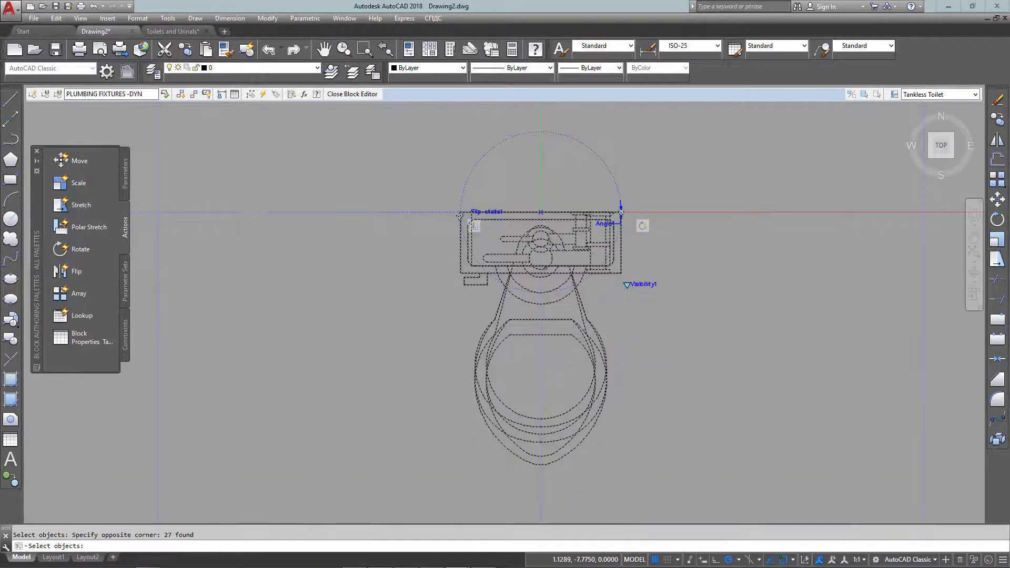
scroll(536, 250, up, 2)
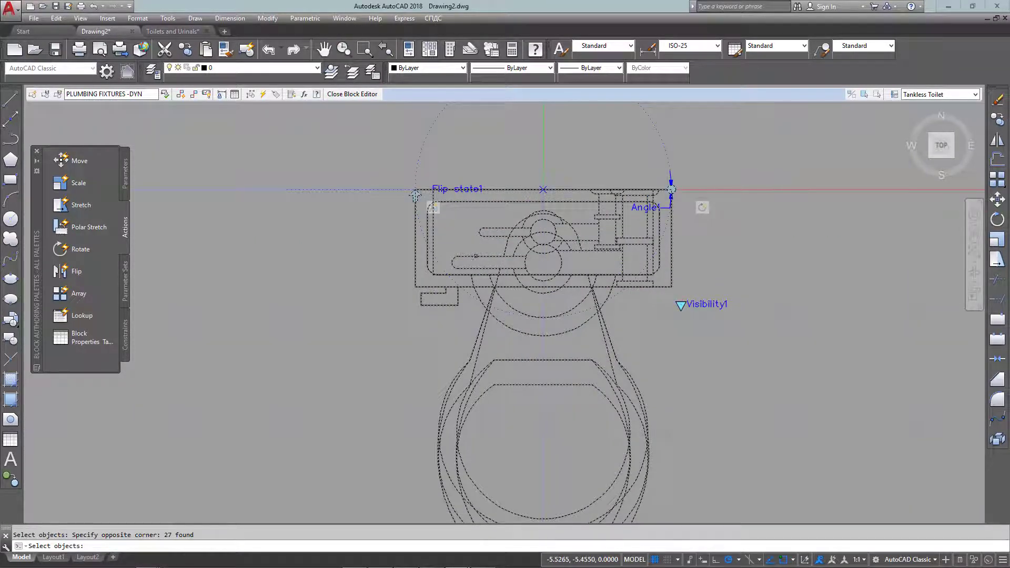
shift+click(624, 257)
Step: Exclude the flip and rotation grips from the selection and hide the remaining fixtures in the current state
scroll(416, 182, up, 7)
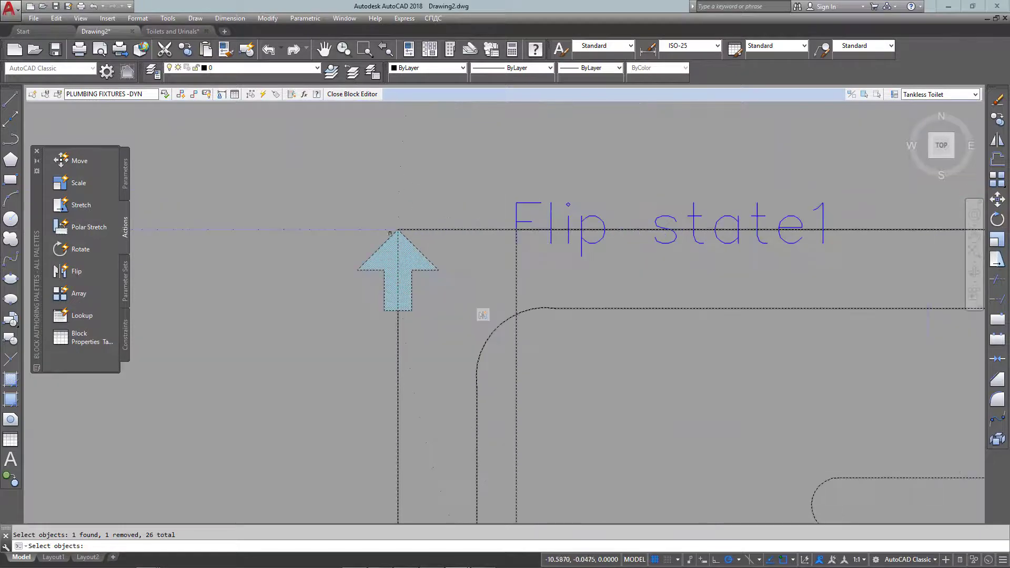
shift+click(390, 232)
shift+click(354, 277)
click(557, 186)
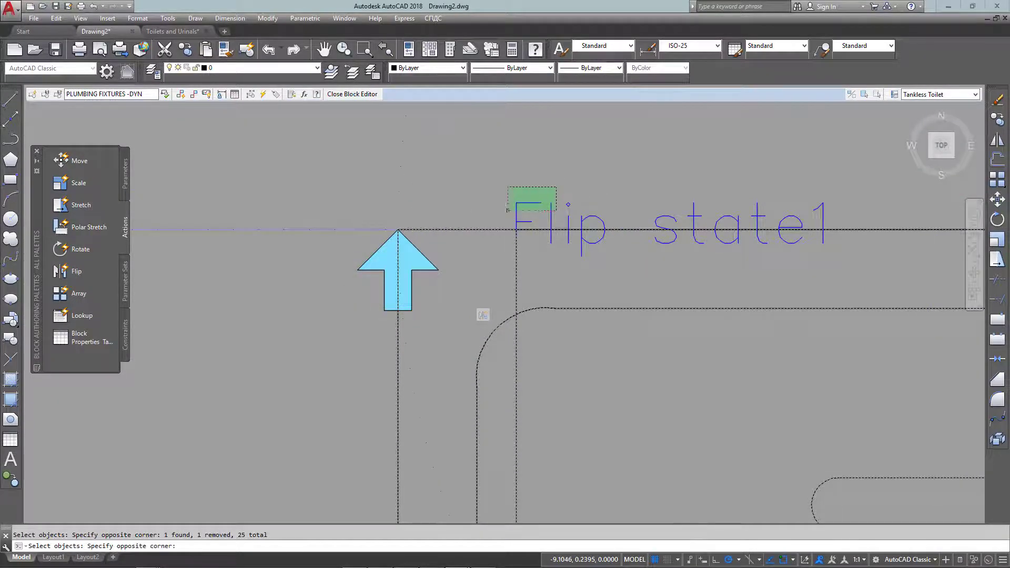
click(507, 210)
scroll(505, 211, down, 8)
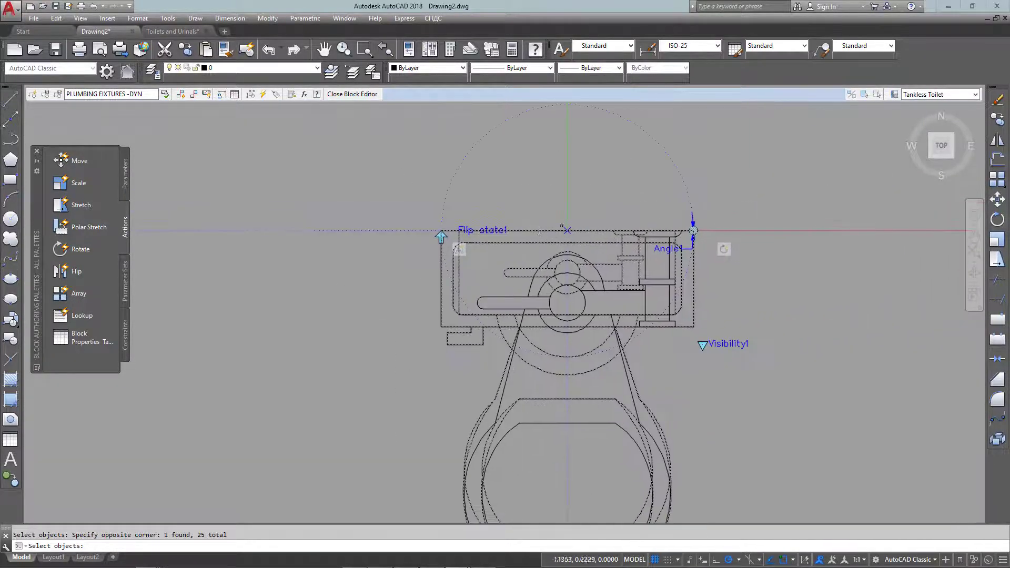
scroll(711, 204, up, 6)
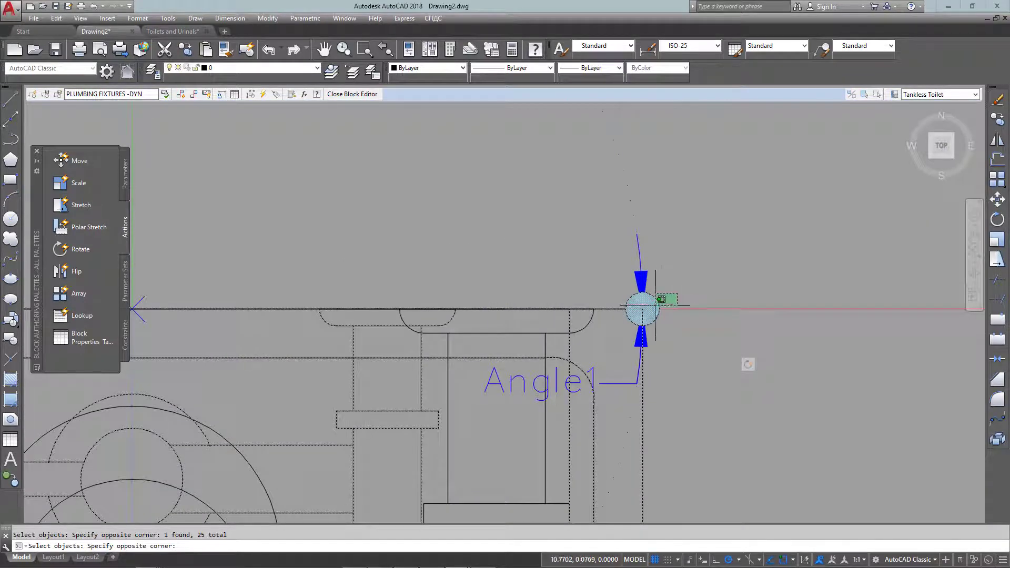
shift+click(650, 287)
click(652, 287)
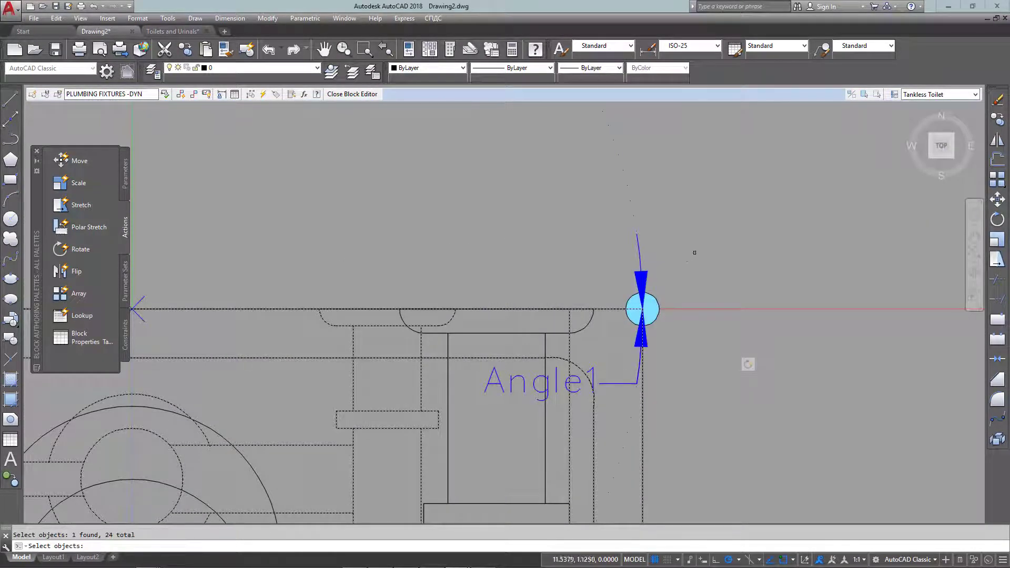
scroll(658, 263, down, 5)
click(701, 392)
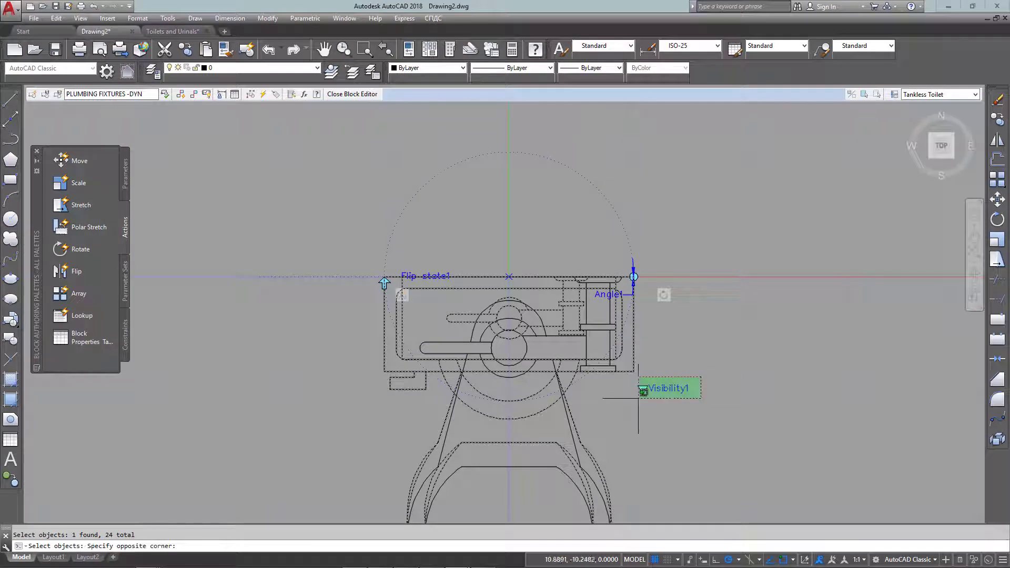
click(642, 380)
middle_drag(661, 347, 652, 262)
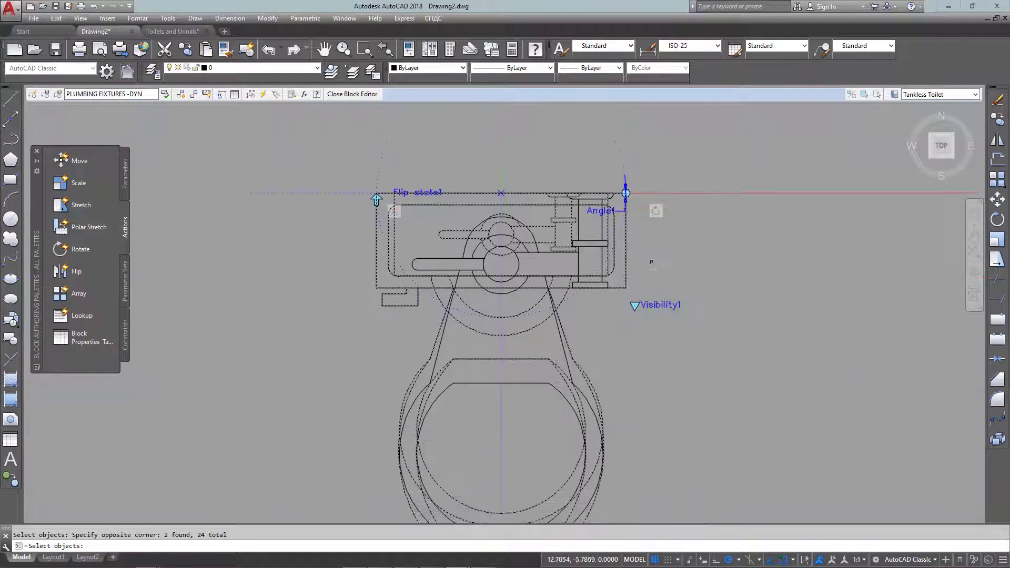
key(Return)
scroll(561, 263, down, 2)
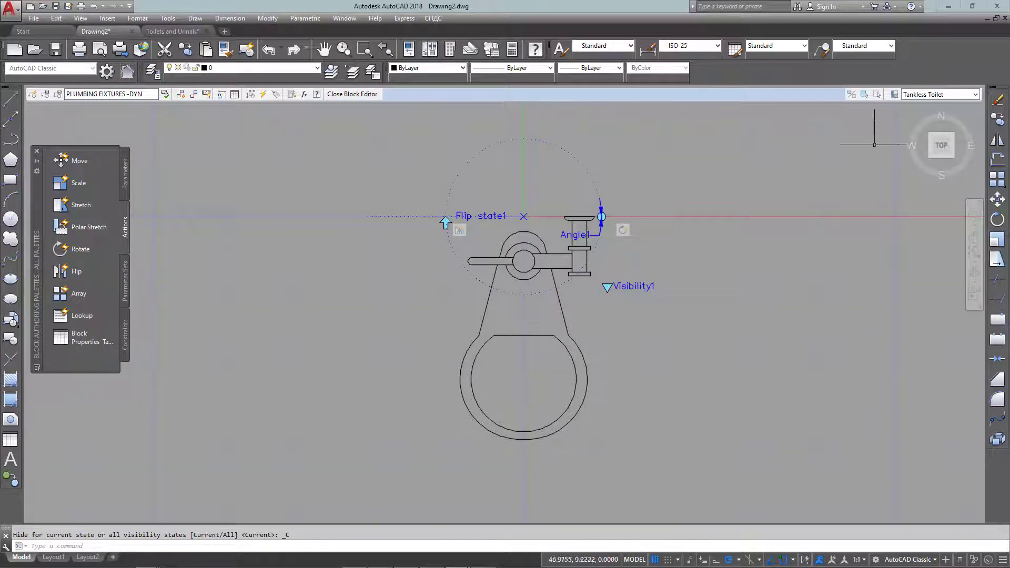
Step: Test the block in the test window by switching it to Tankless Toilet, ADA Toilet and Standart Toilet, and close the window
click(864, 95)
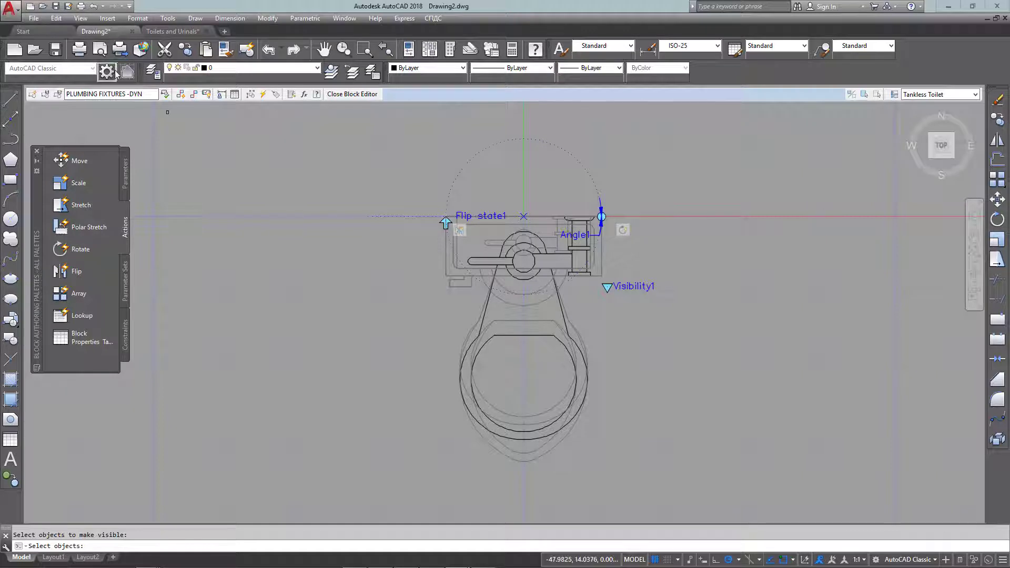
click(165, 94)
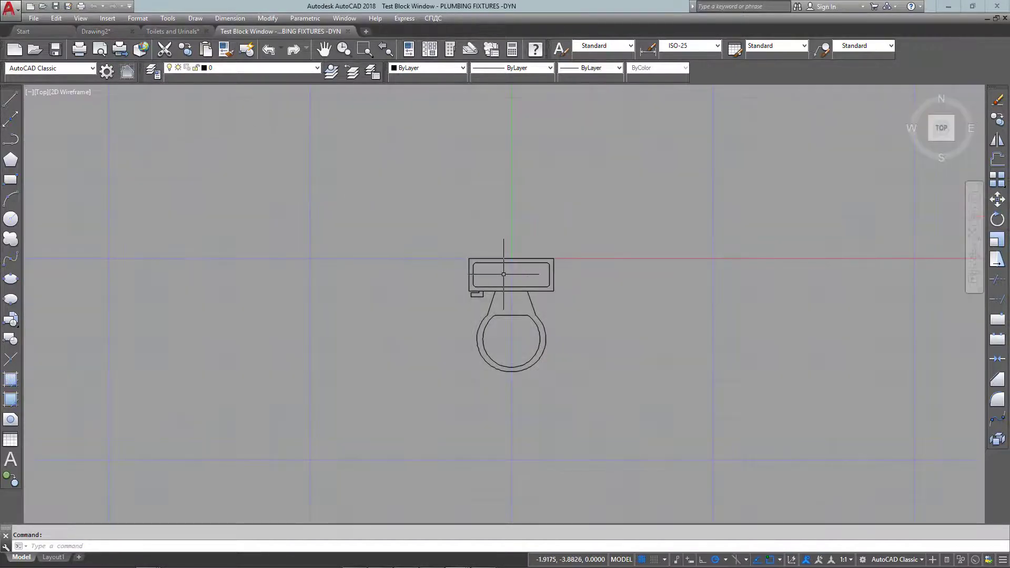
click(595, 332)
click(480, 323)
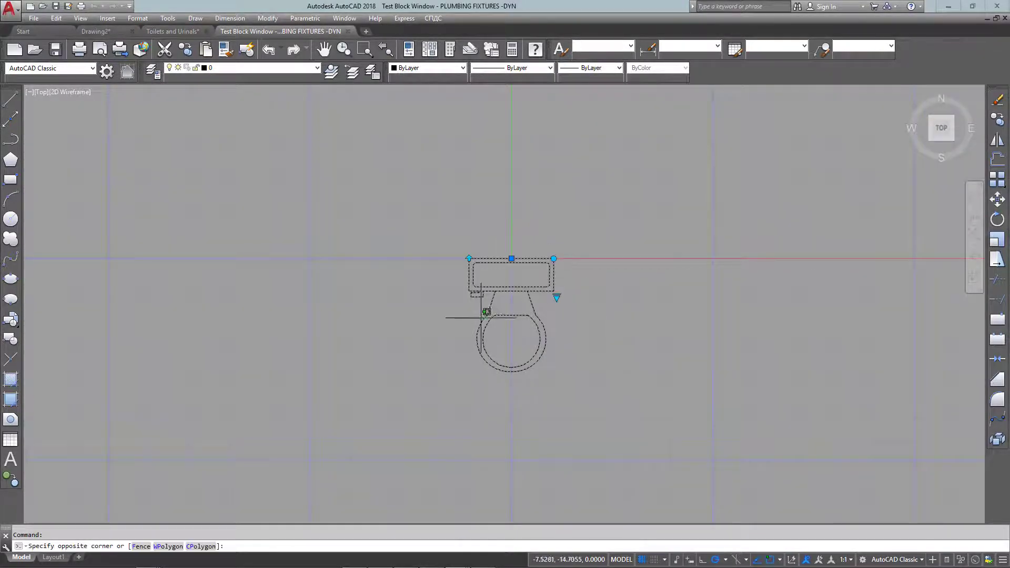
click(557, 298)
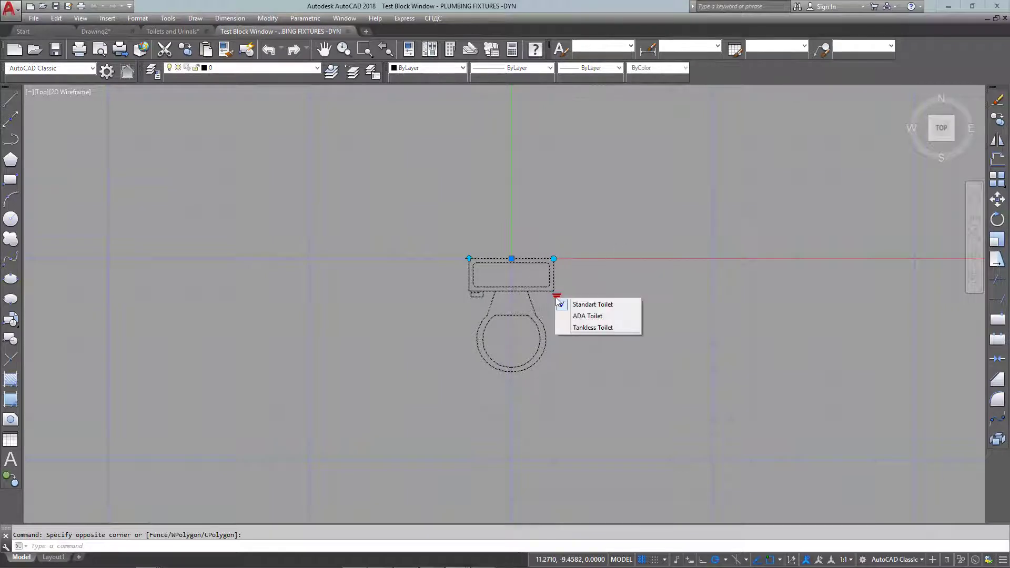
click(574, 327)
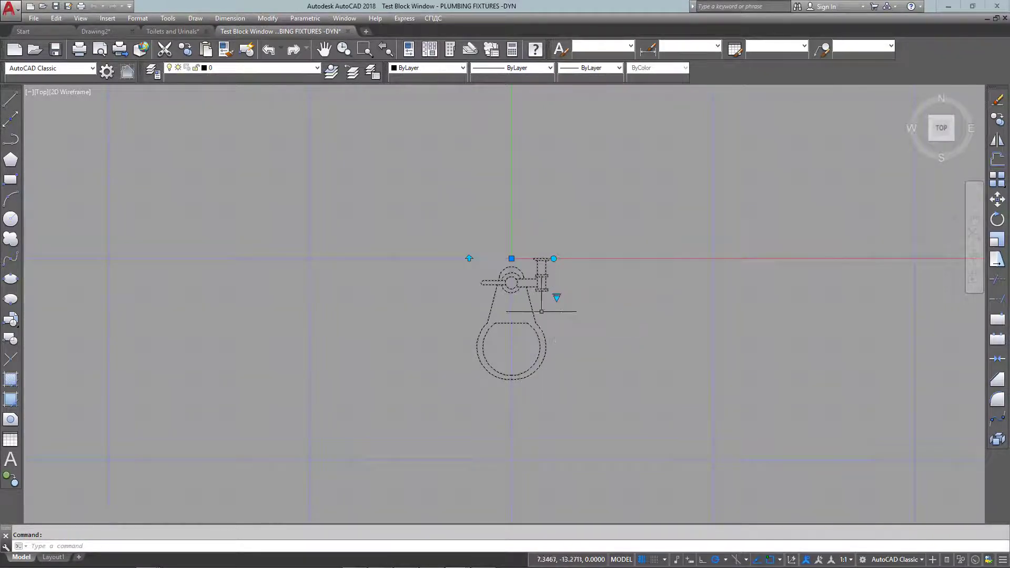
click(556, 297)
click(586, 314)
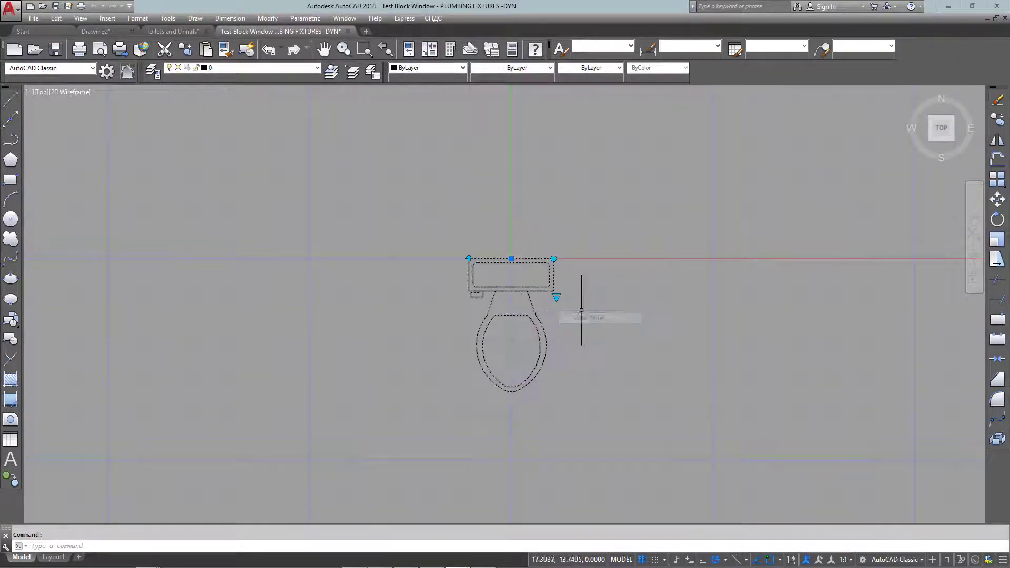
click(557, 296)
click(581, 305)
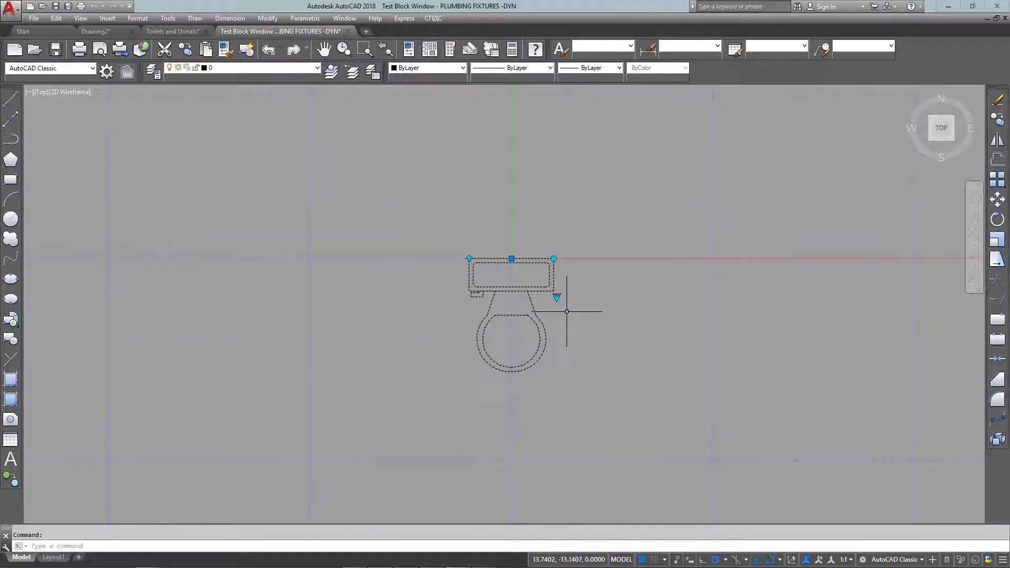
click(347, 31)
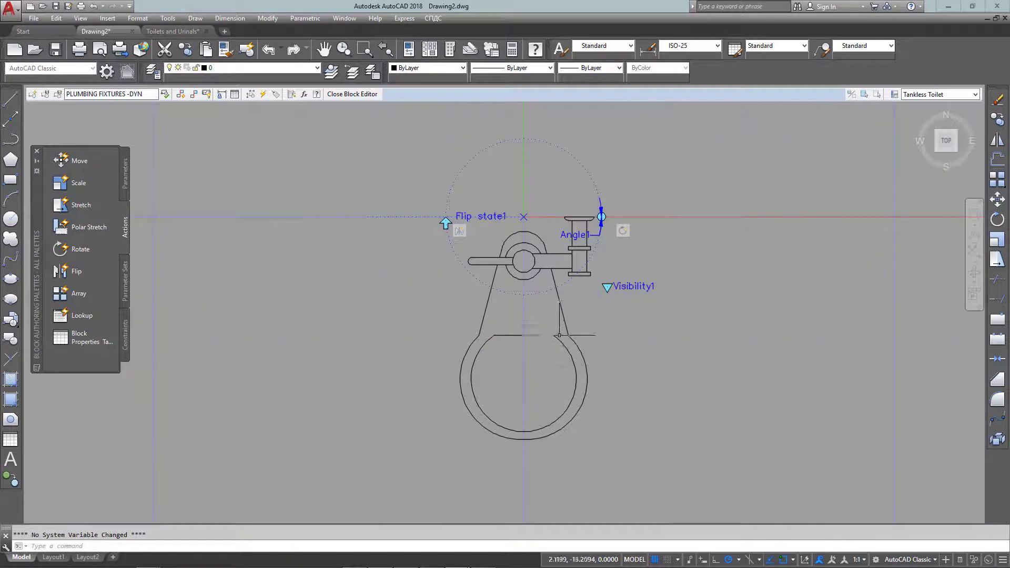
Step: Create a new visibility state named Urinal that shows all existing objects, and accept the visibility states
click(894, 94)
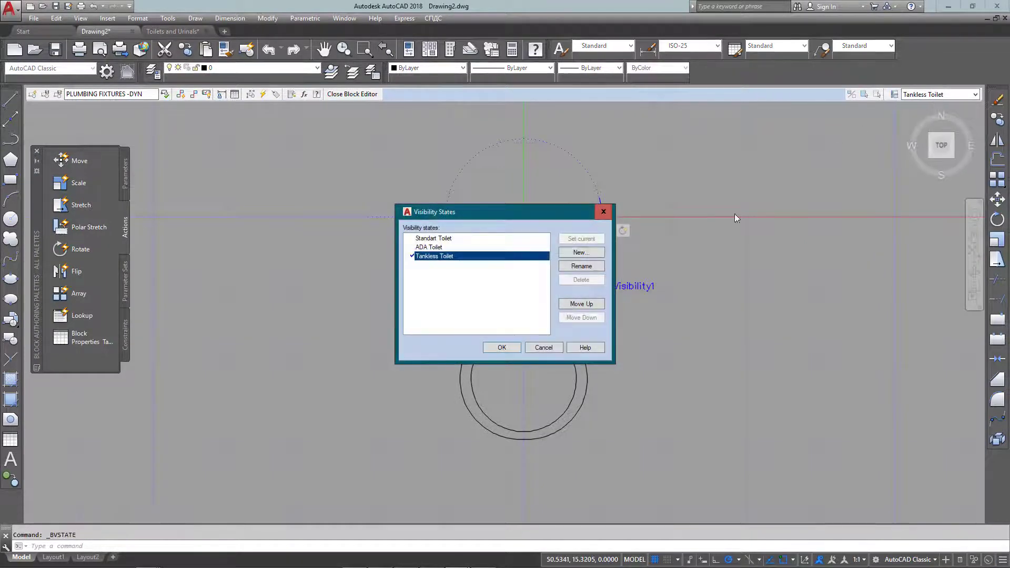
click(579, 252)
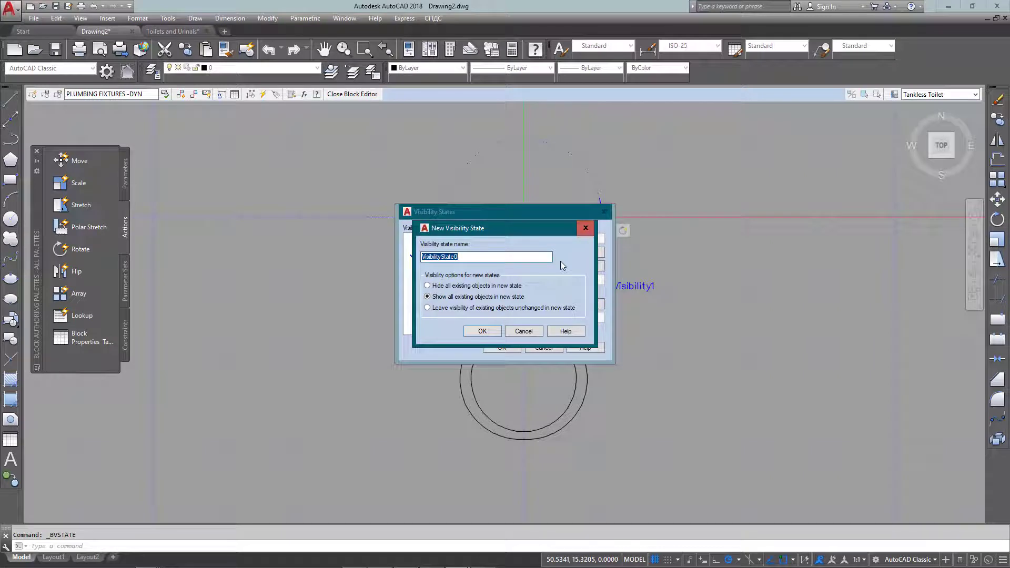
text(urinal)
click(482, 332)
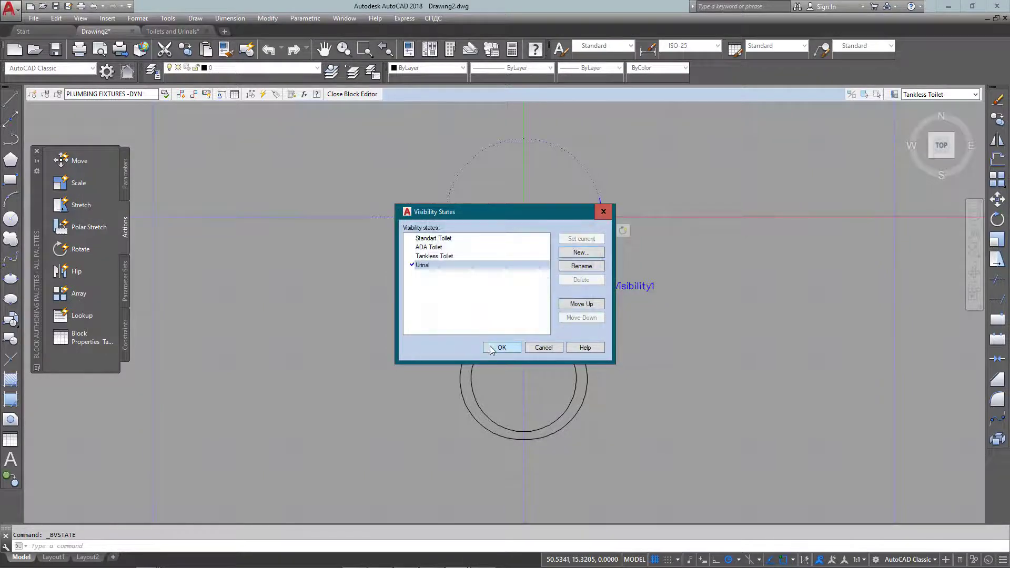
click(501, 347)
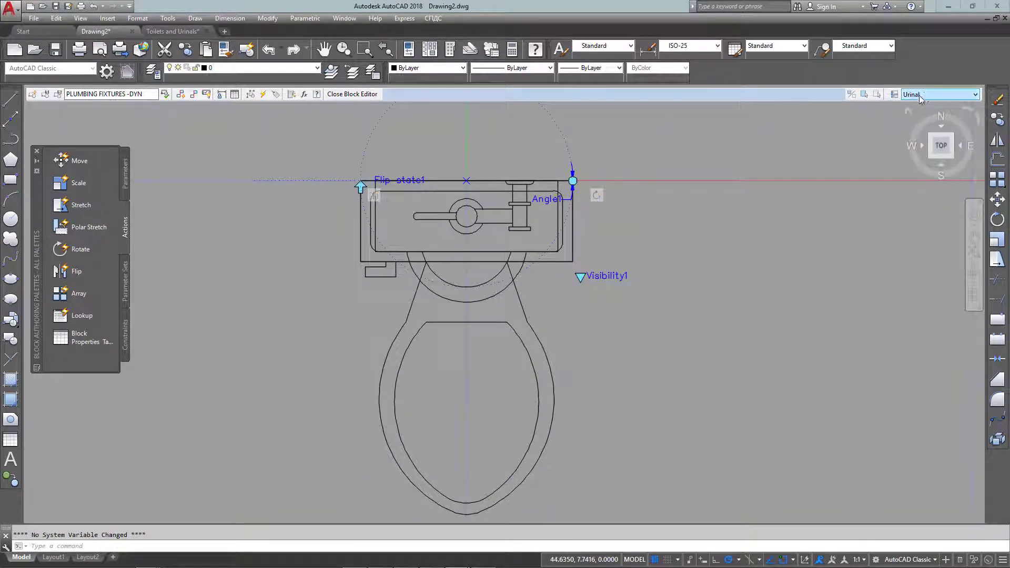
Step: Select the urinal symbol and the flip parameter with its grip as objects to make visible in the Urinal state
click(864, 95)
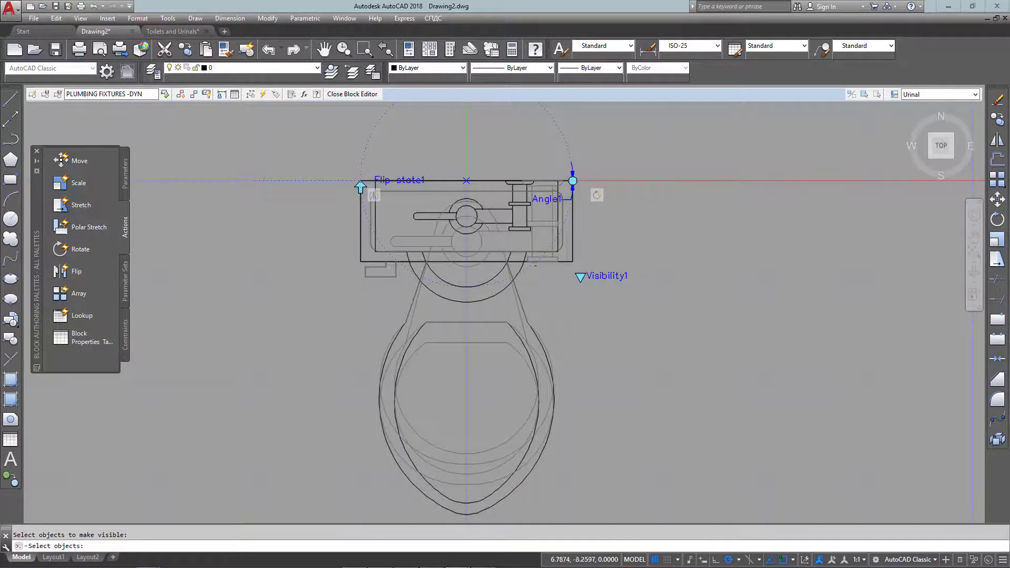
click(375, 192)
scroll(363, 186, up, 10)
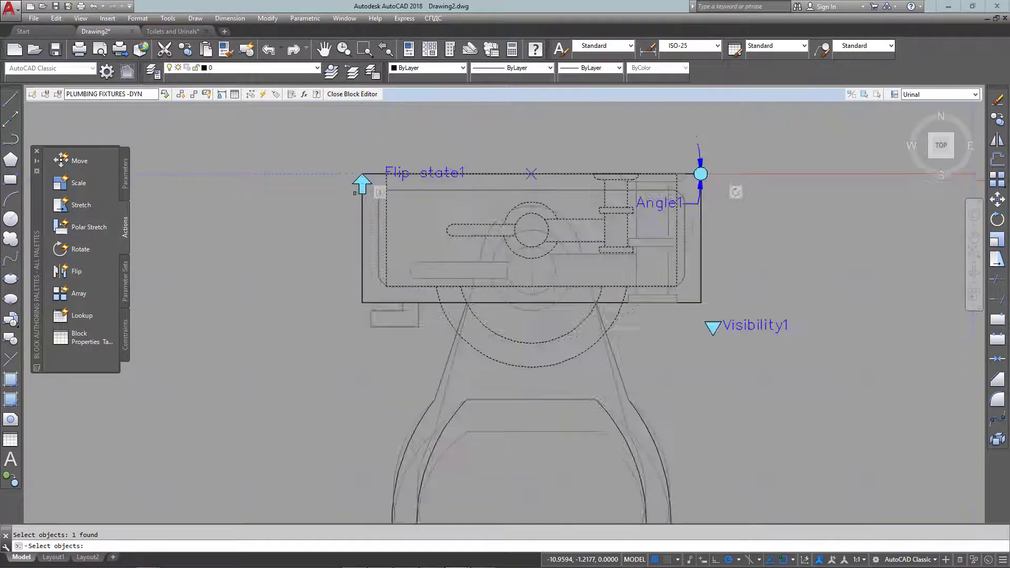
drag(368, 158, 244, 225)
scroll(273, 275, down, 4)
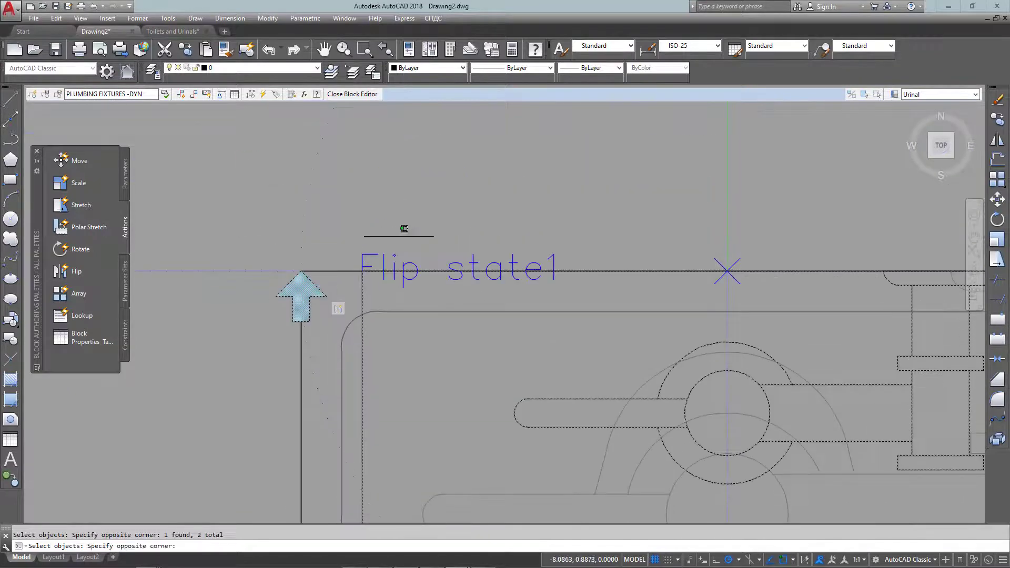
Step: Add the rotation and visibility parameters with their grips to the selection and make the selected objects visible in the current state
scroll(308, 251, down, 5)
scroll(655, 245, up, 5)
click(542, 247)
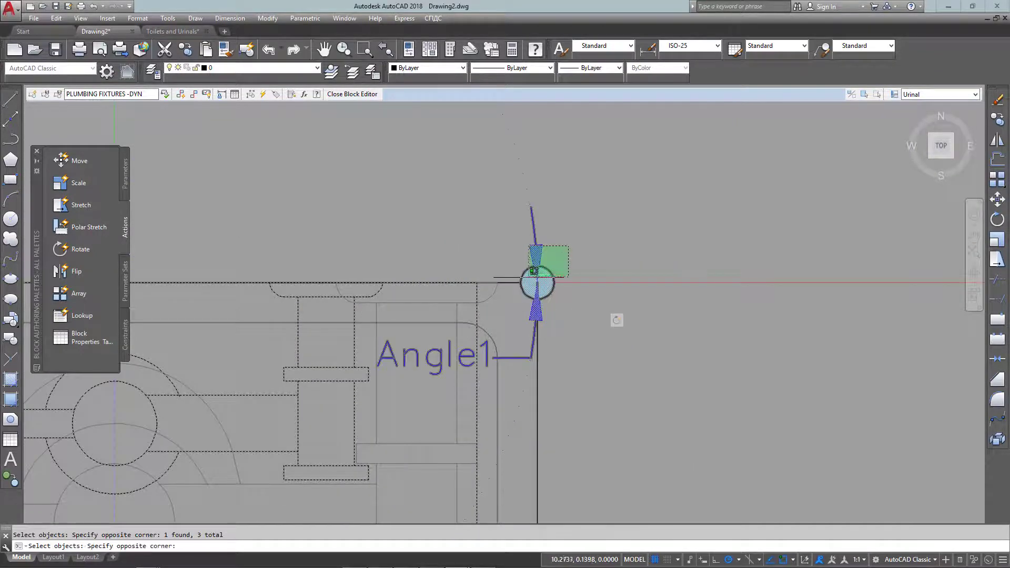
click(568, 282)
scroll(565, 269, down, 4)
scroll(570, 278, down, 3)
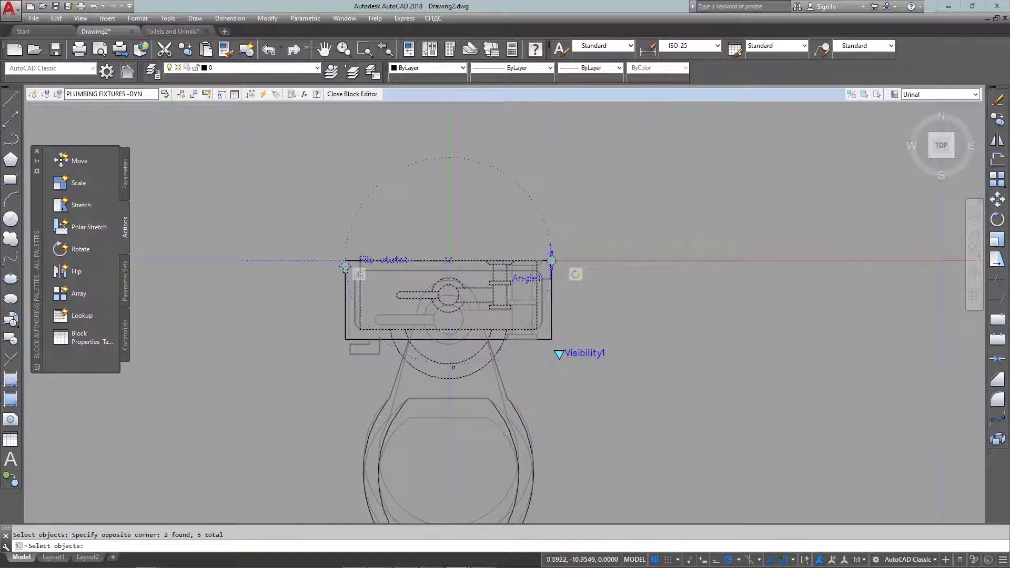
click(518, 347)
click(621, 365)
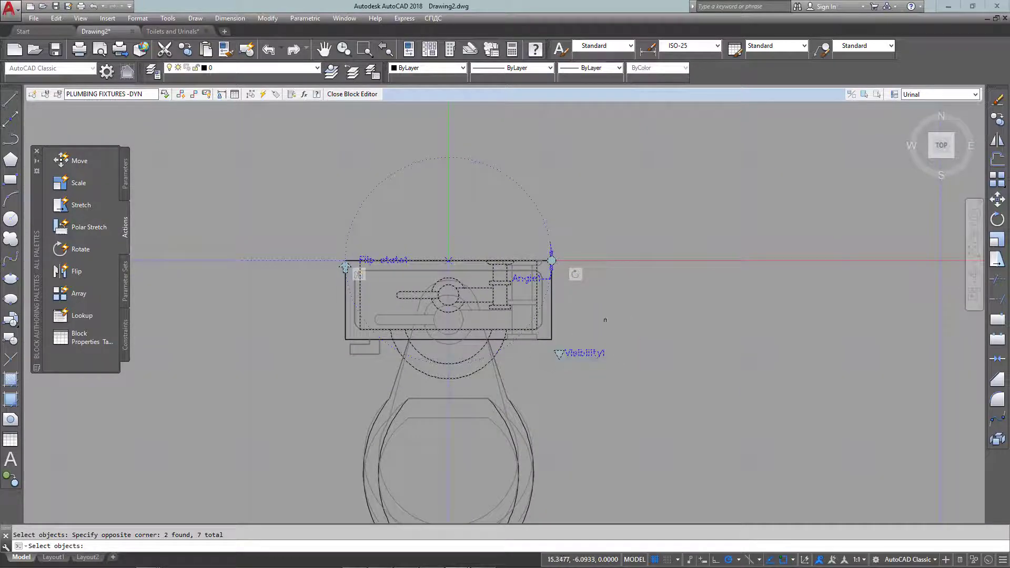
key(Return)
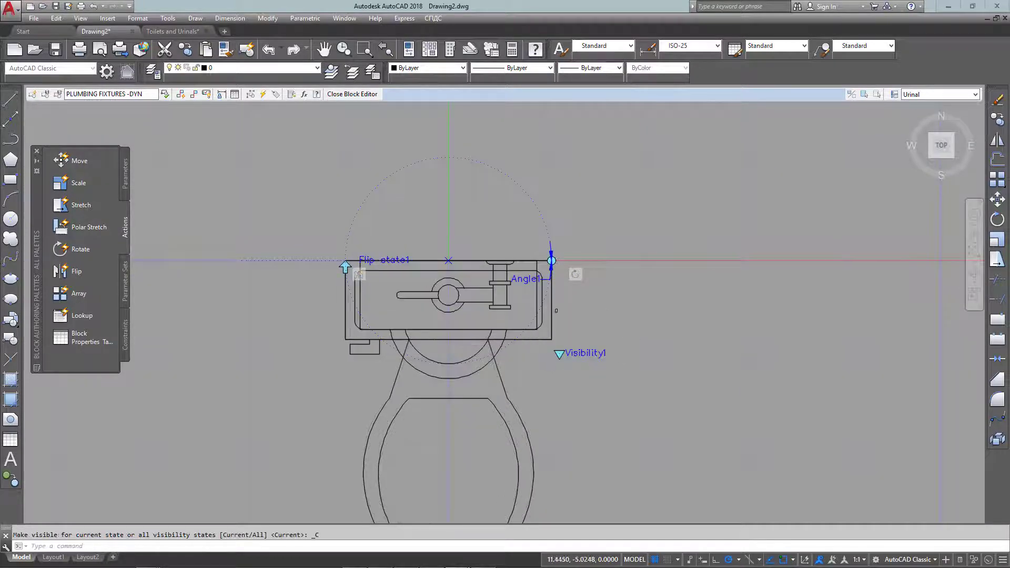
Step: Select all displayed fixtures for hiding in the Urinal state, excluding the flip and rotation grips from the selection
click(875, 95)
middle_drag(337, 263, 367, 195)
click(340, 167)
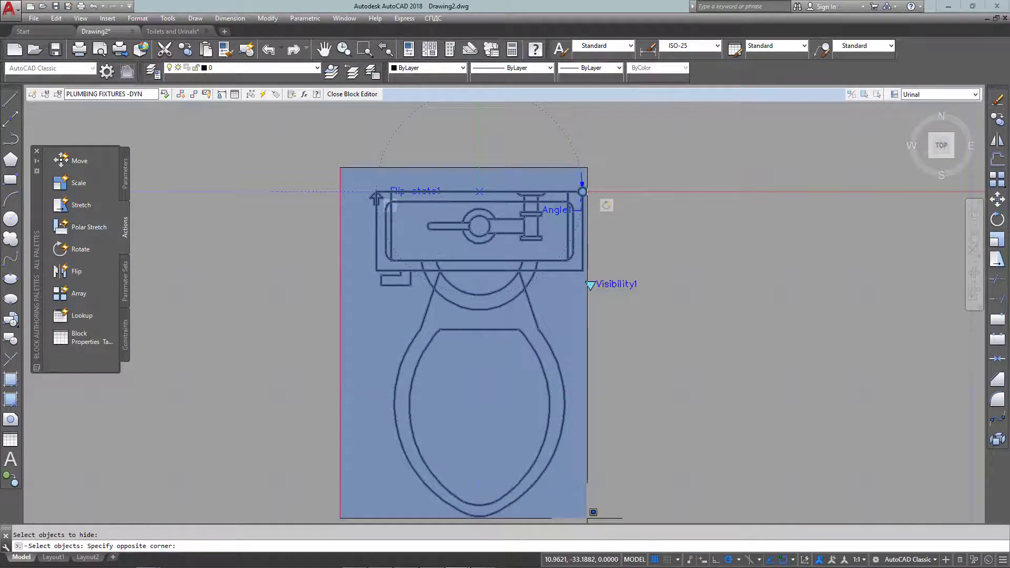
click(589, 515)
scroll(347, 219, up, 8)
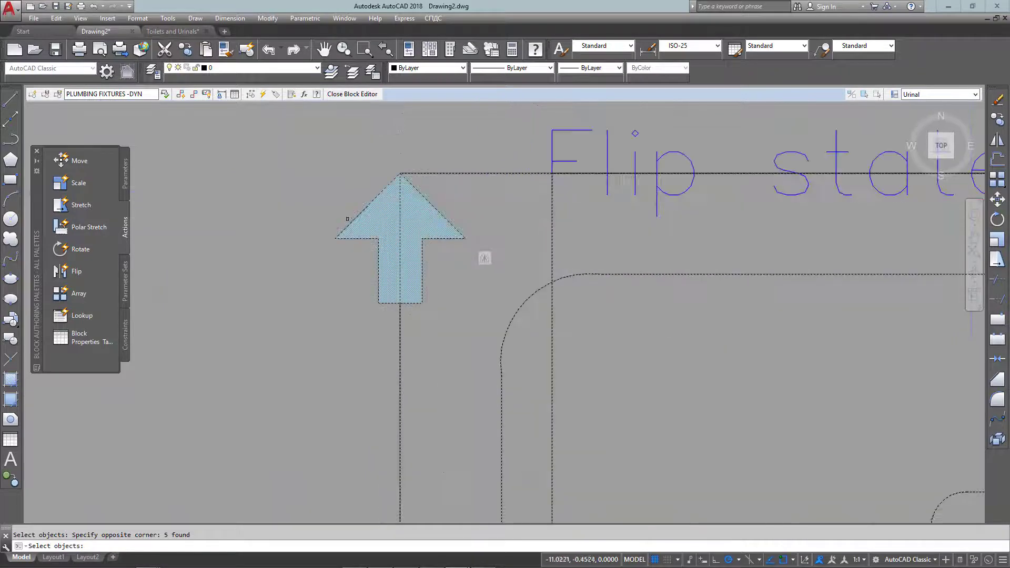
shift+drag(347, 219, 340, 243)
scroll(478, 186, down, 2)
scroll(577, 186, down, 4)
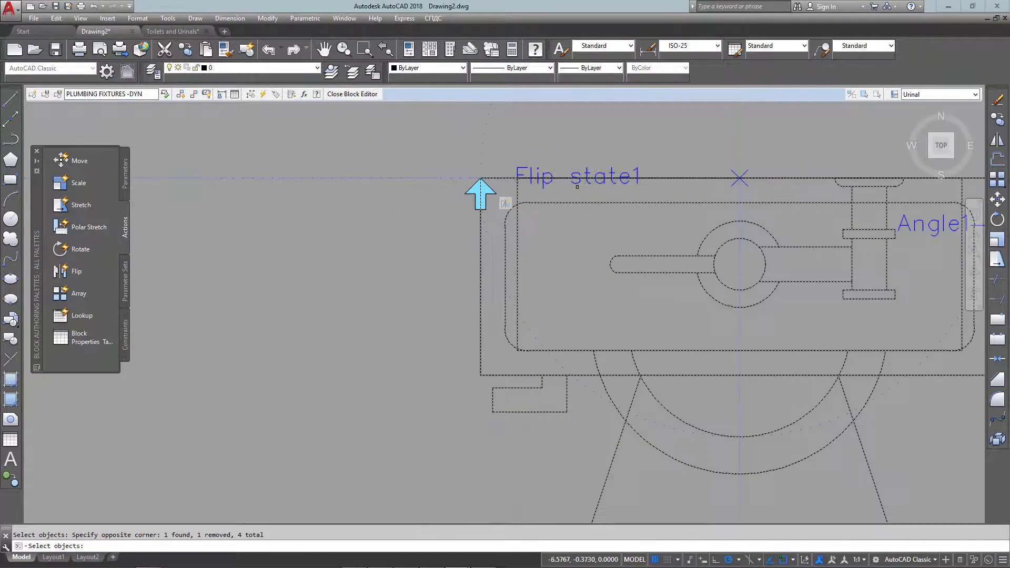
scroll(461, 205, down, 2)
scroll(852, 160, up, 6)
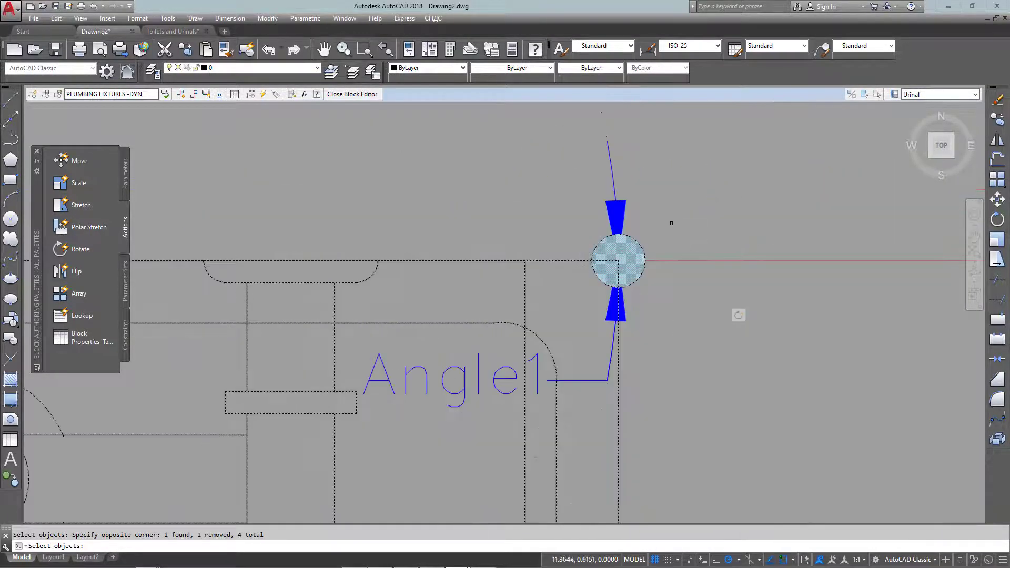
drag(673, 213, 617, 235)
scroll(657, 284, down, 8)
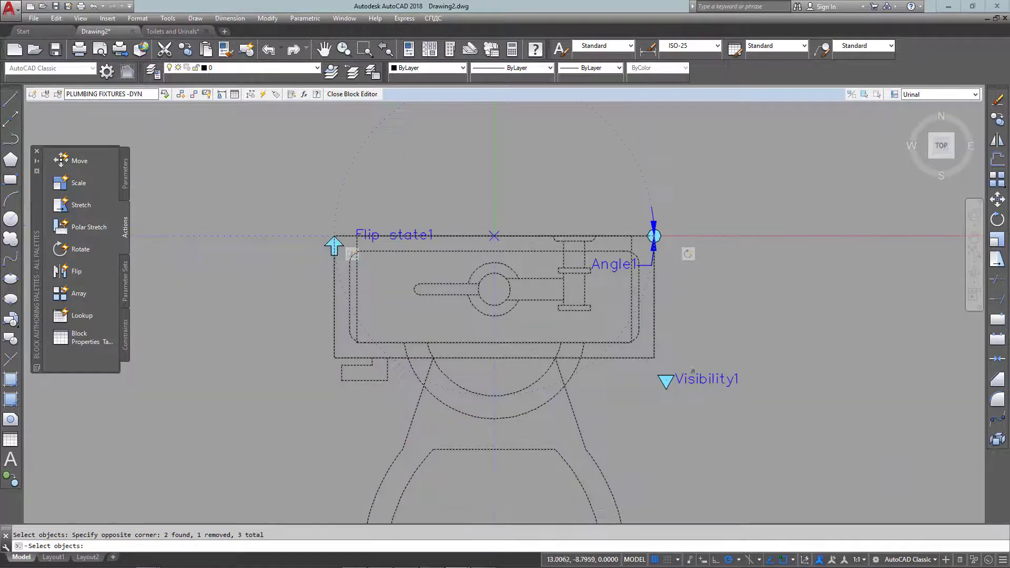
Step: Exclude the urinal from the selection and hide the remaining toilet fixtures in the current state
scroll(536, 266, down, 2)
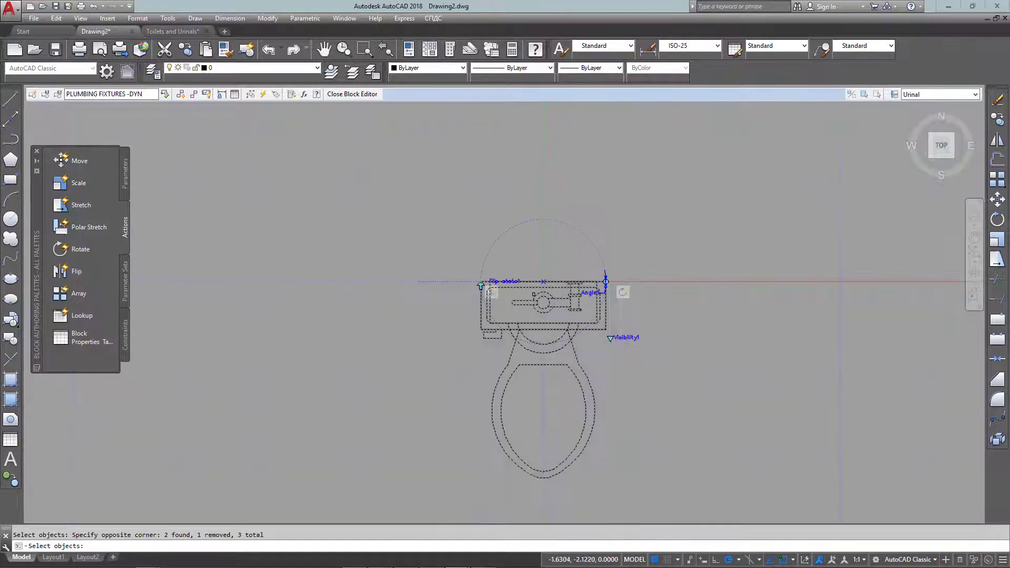
scroll(513, 258, up, 2)
shift+drag(511, 260, 473, 274)
scroll(523, 267, up, 4)
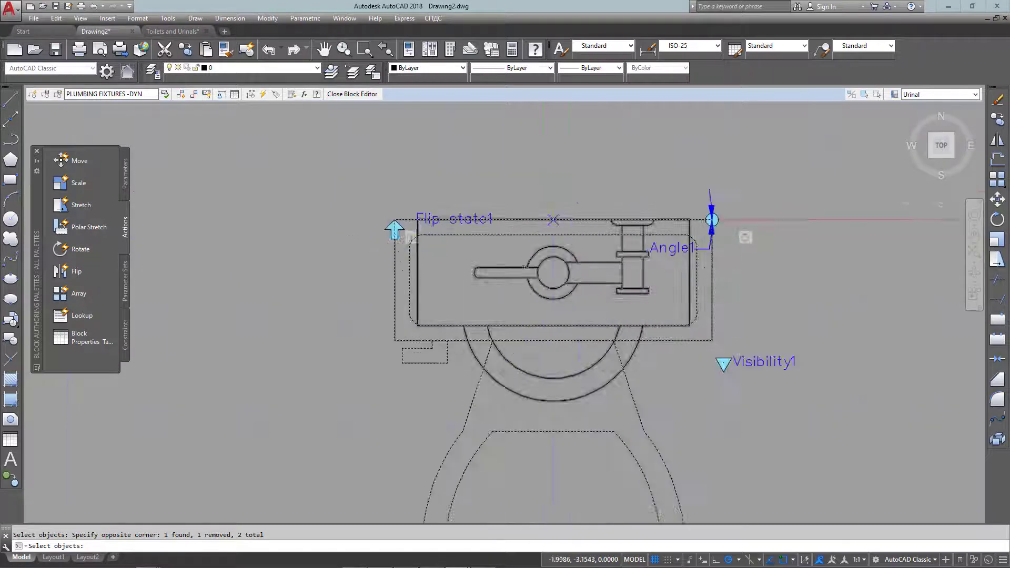
scroll(455, 312, down, 2)
scroll(458, 308, down, 2)
key(Return)
key(Return)
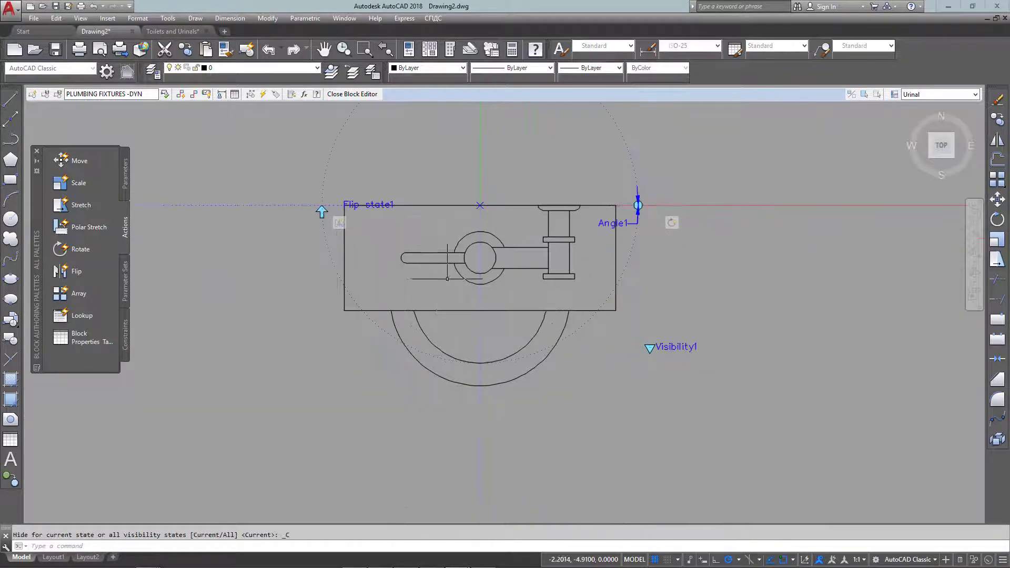
Step: Test the block in the test window by switching it to Urinal and rotating it a quarter turn, and close the window
scroll(495, 285, down, 3)
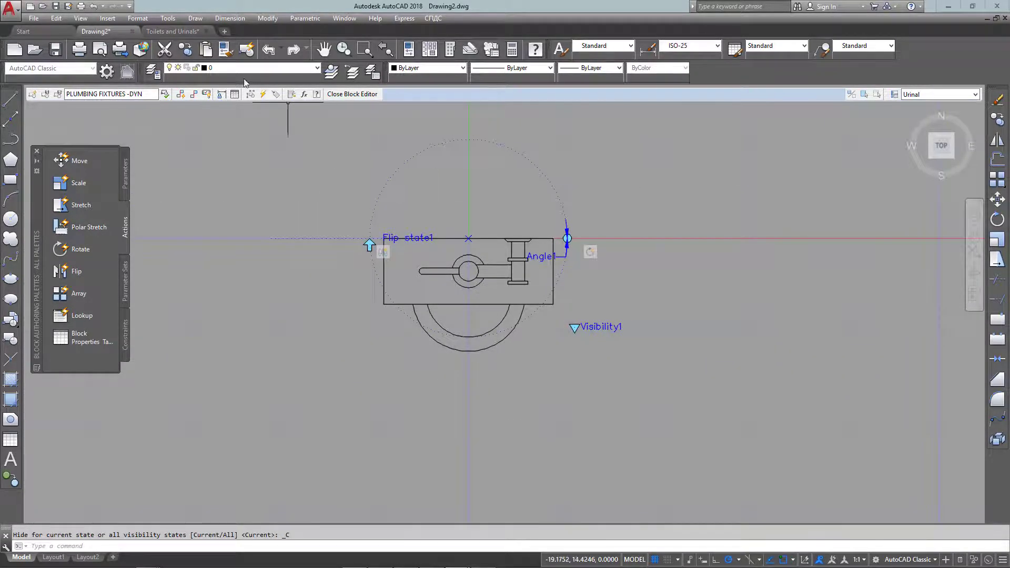
click(166, 94)
click(597, 308)
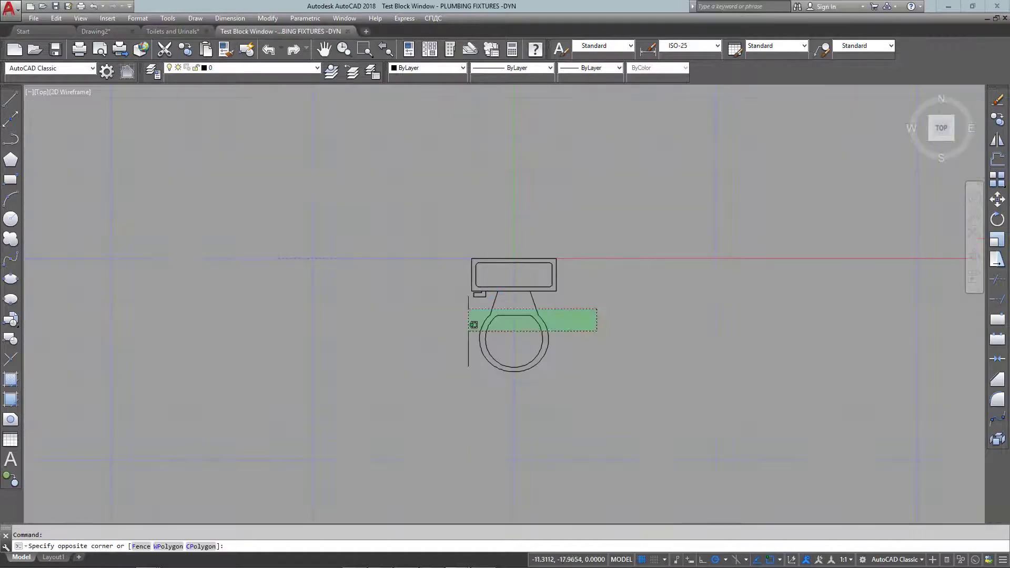
click(561, 308)
click(559, 298)
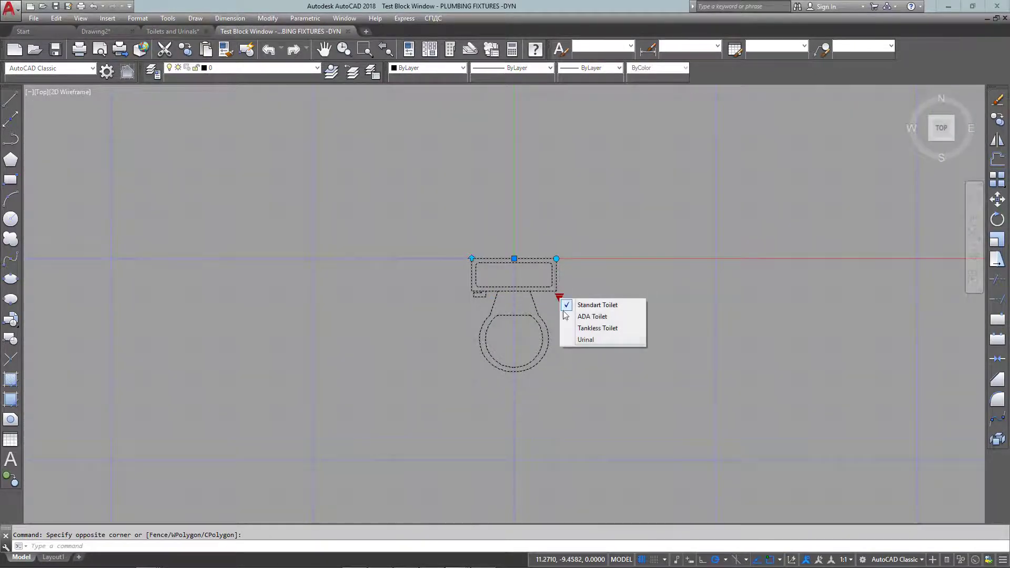
click(582, 339)
click(590, 259)
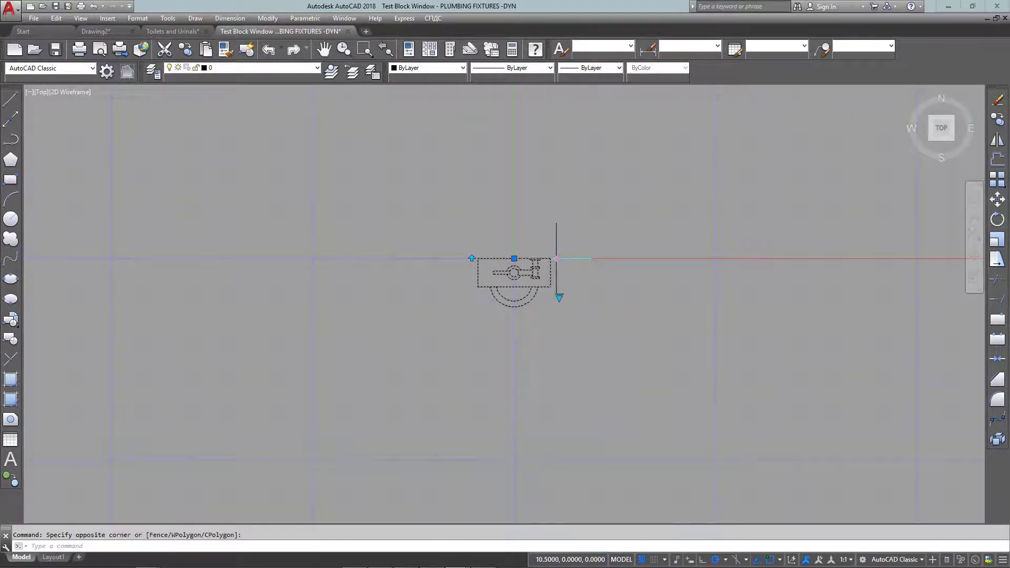
click(557, 258)
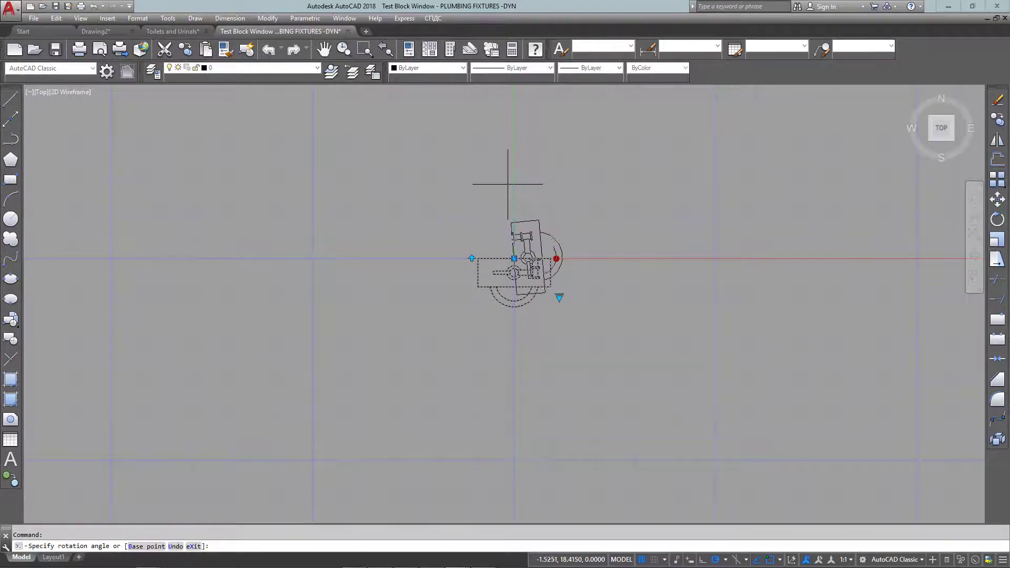
key(Escape)
scroll(538, 219, up, 4)
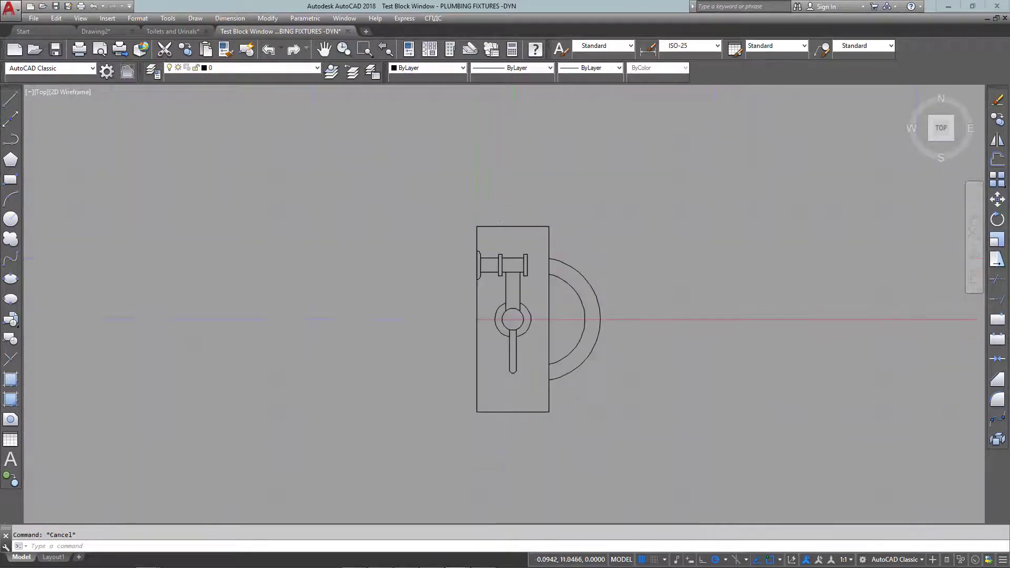
click(349, 31)
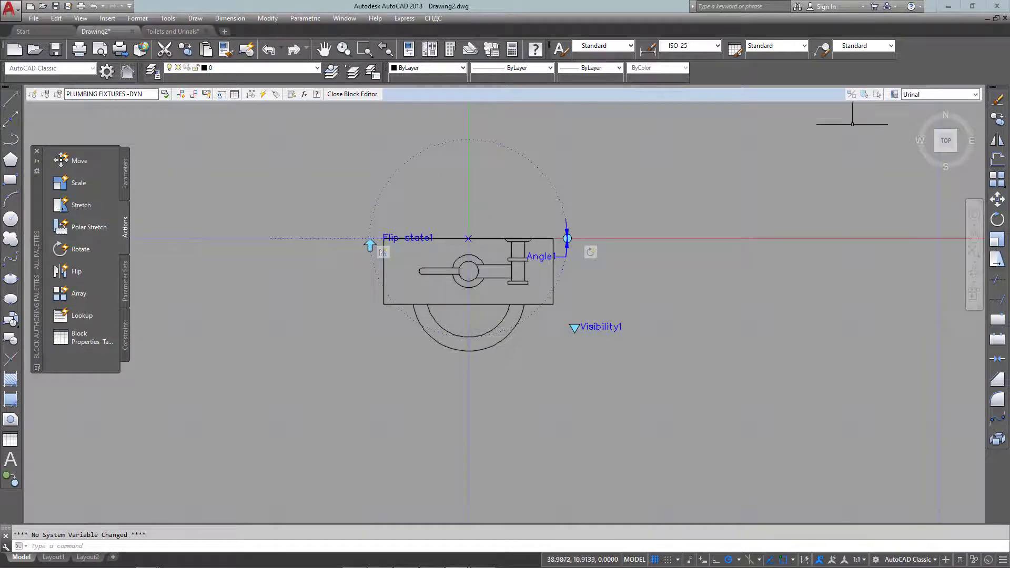
Step: Turn on the display of objects hidden in the Urinal state and try selecting objects to make visible
click(851, 97)
scroll(592, 230, down, 2)
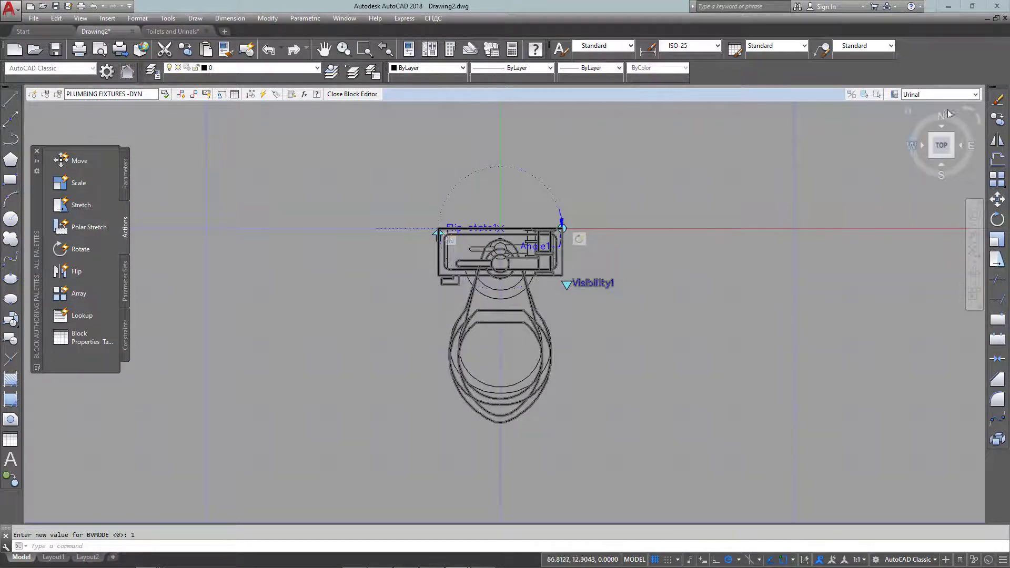
click(862, 97)
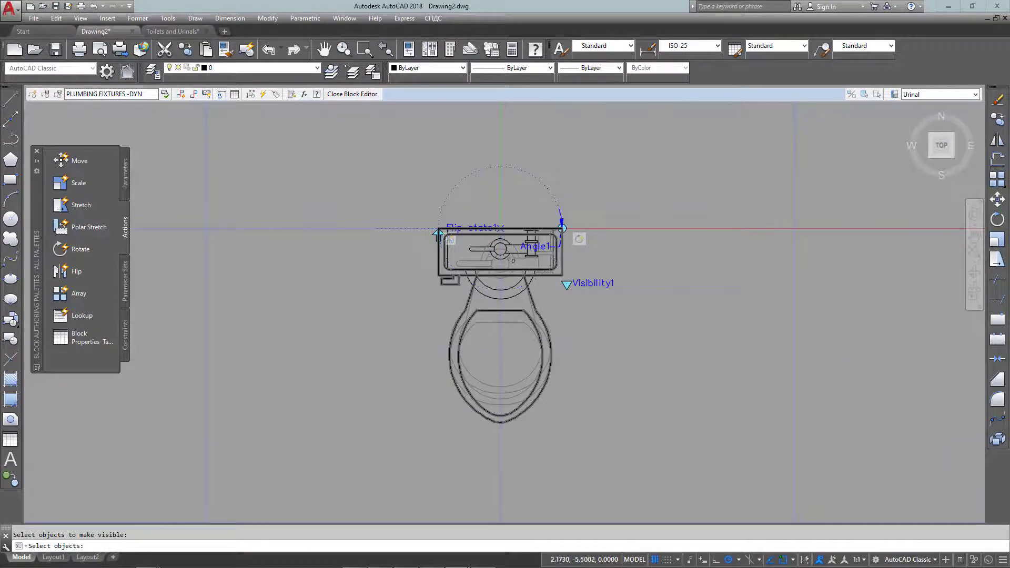
click(148, 179)
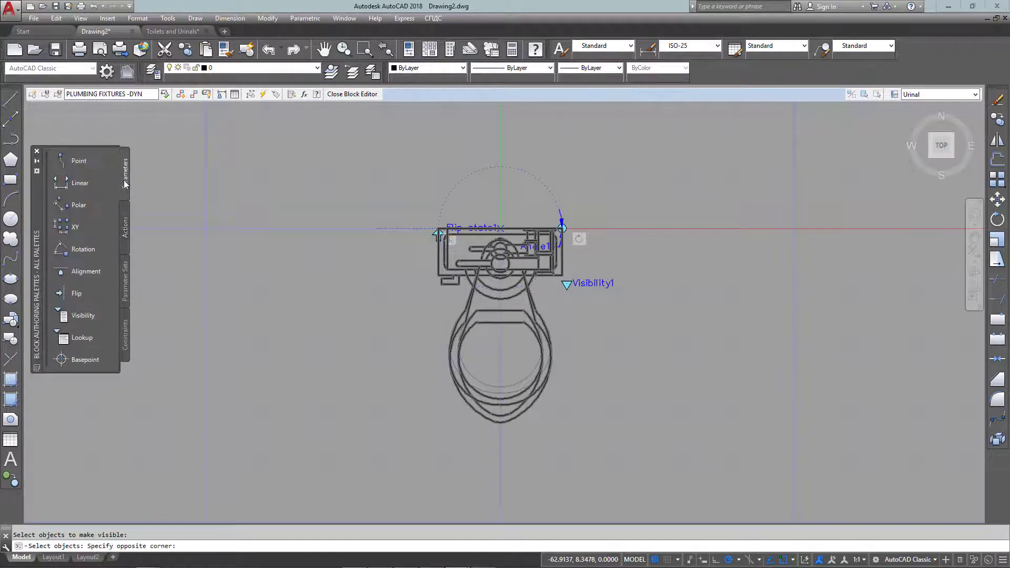
click(548, 139)
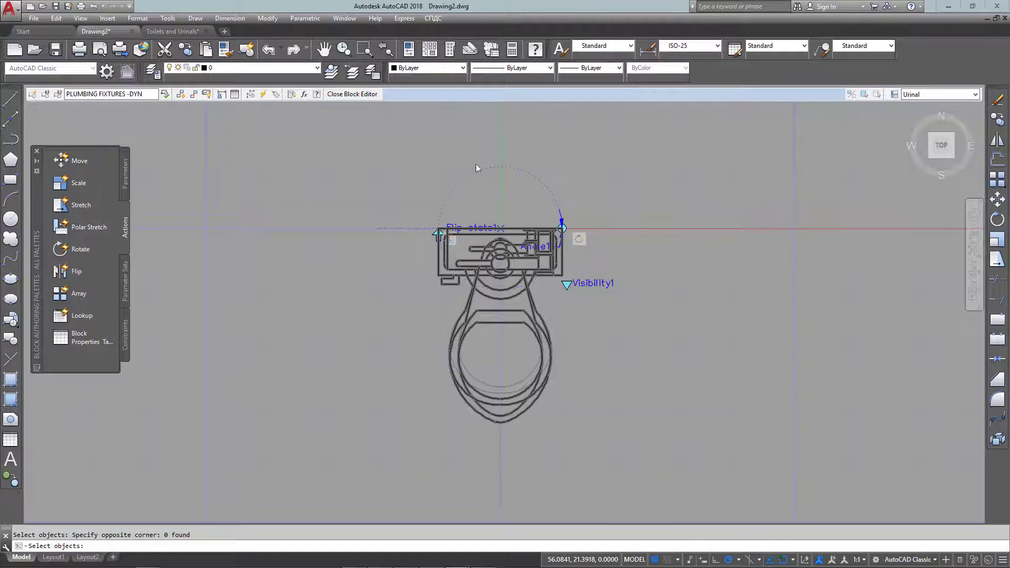
Step: Close the block editor and save the changes to PLUMBING FIXTURES -DYN
click(357, 96)
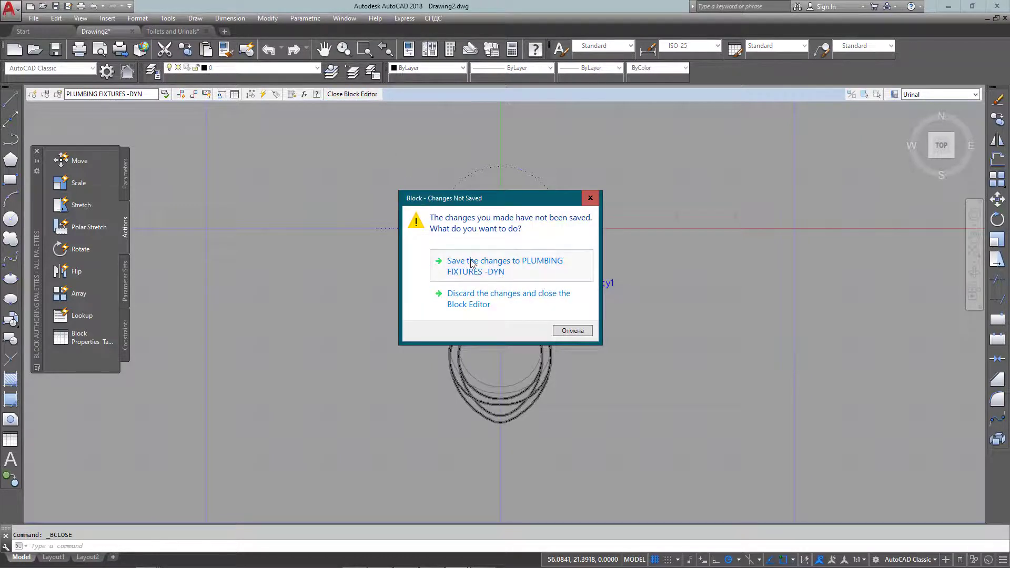
click(471, 264)
scroll(513, 283, down, 2)
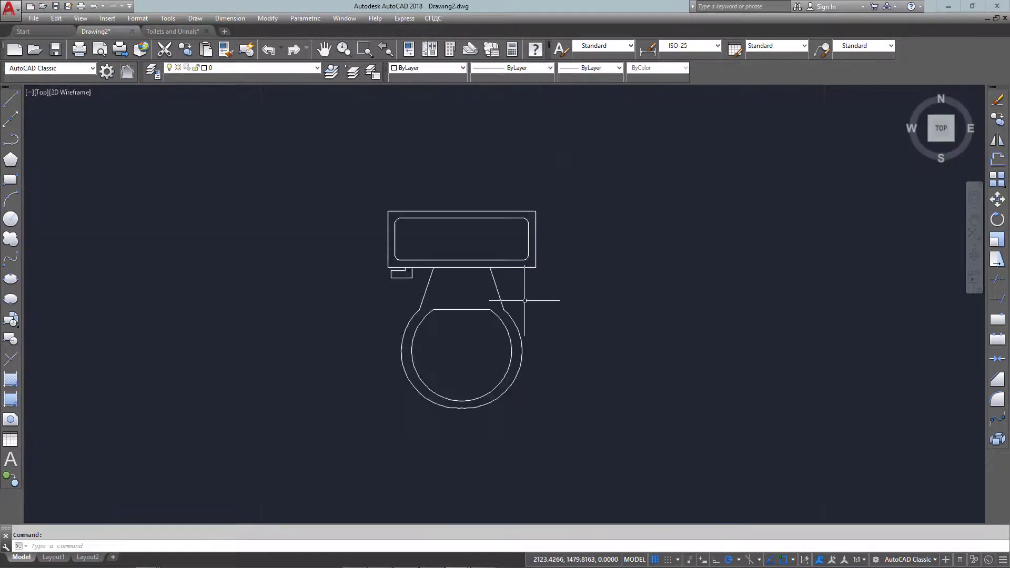
Step: Select the plumbing fixtures block in the drawing and move it to the right by its insertion point
click(524, 300)
click(480, 307)
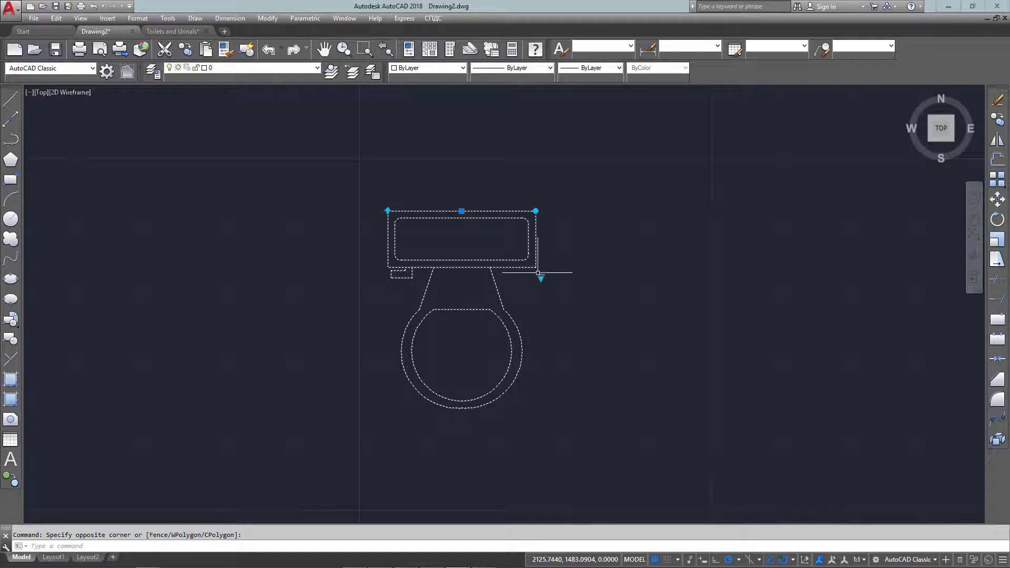
click(462, 211)
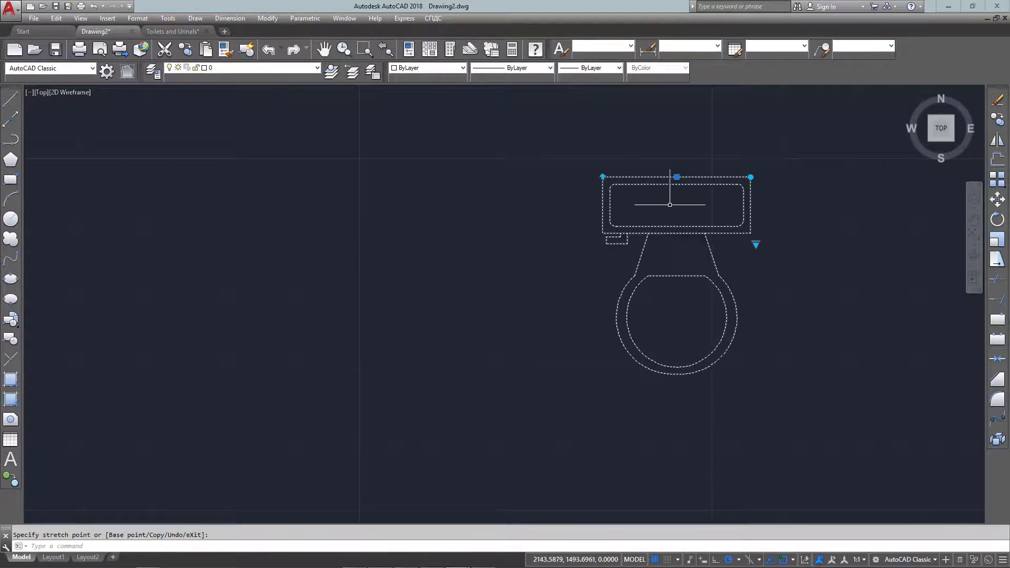
click(662, 181)
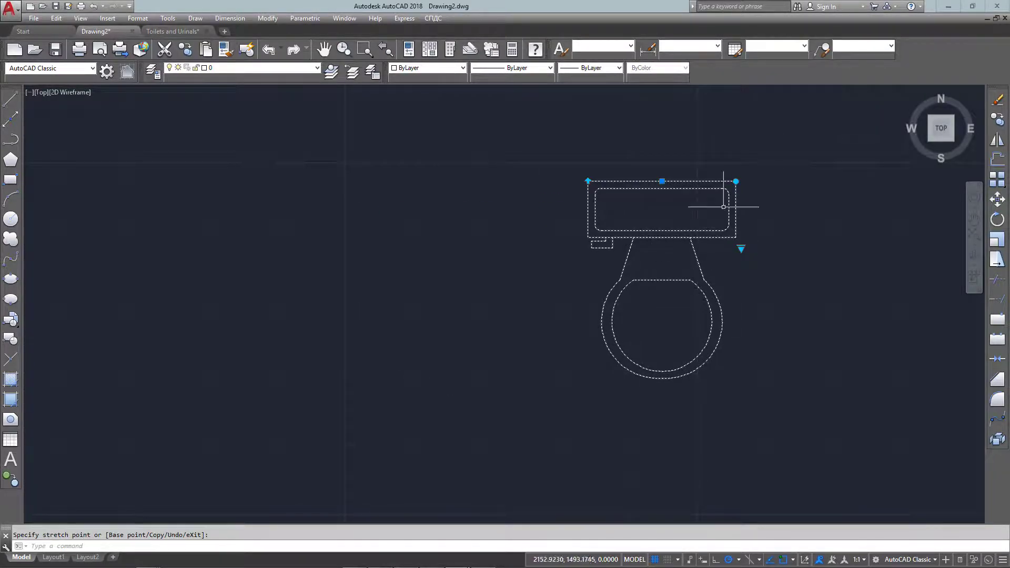
Step: Rotate the standard toilet block a quarter turn clockwise about its insertion point so the bowl faces left
click(736, 181)
key(space)
key(space)
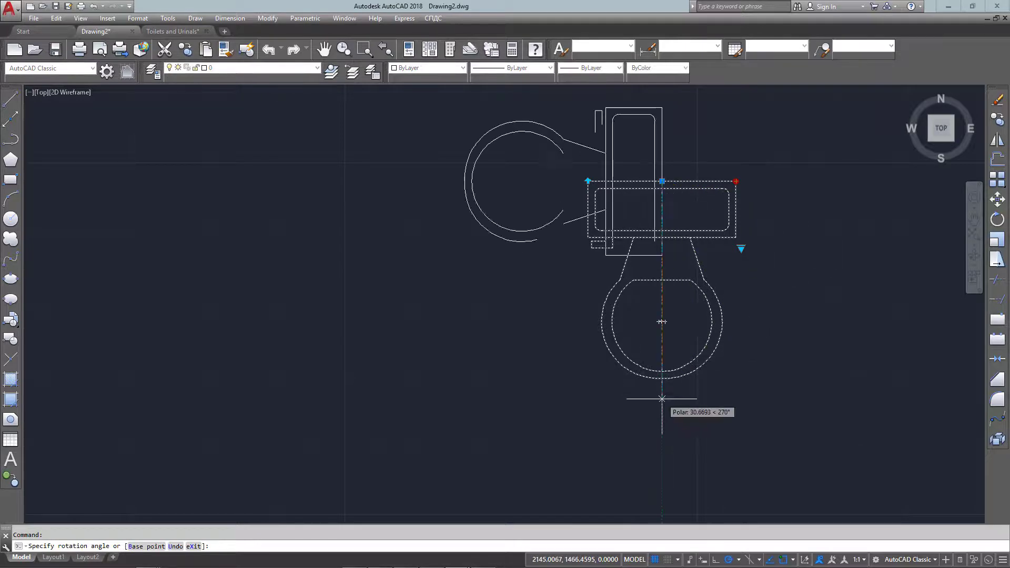
click(662, 398)
Step: Switch the block's visibility state to Urinal and flip it to the opposite side of its insertion point
click(595, 260)
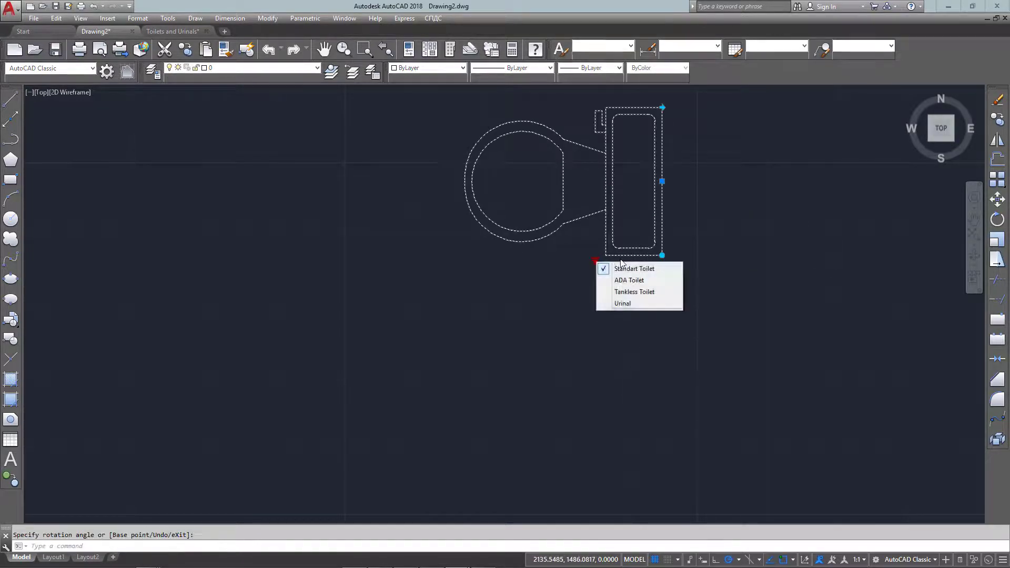
click(626, 303)
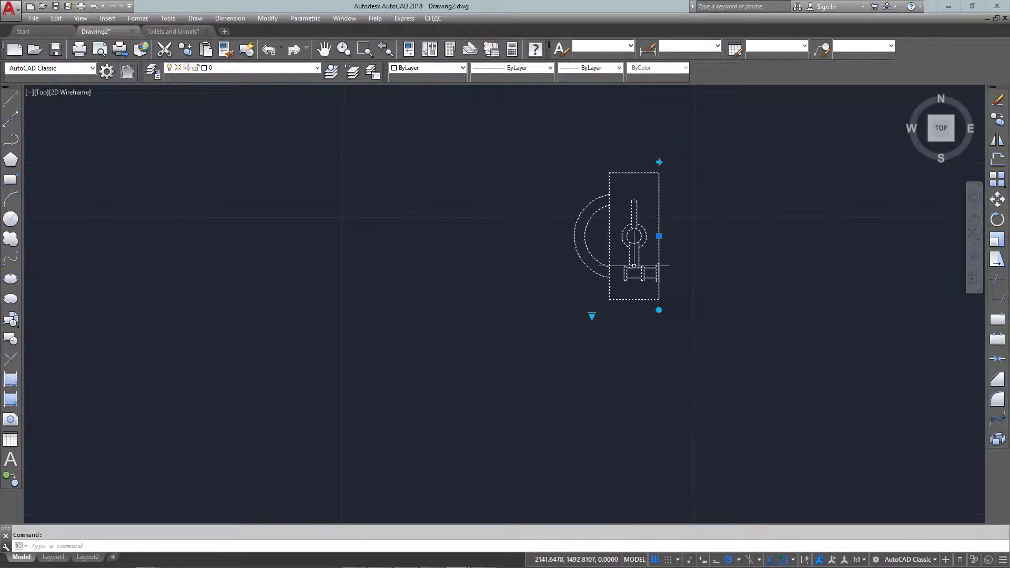
click(658, 161)
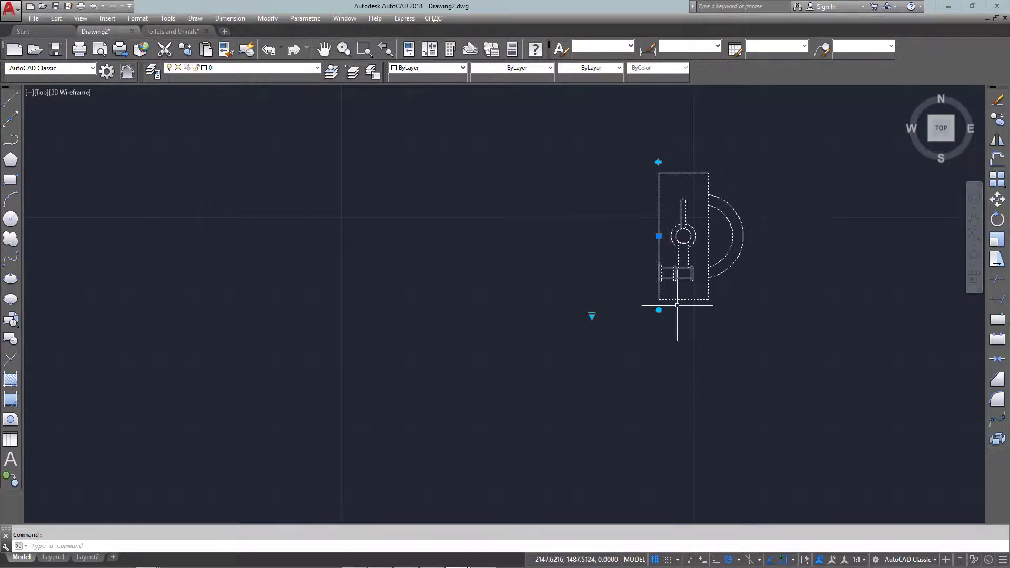
click(613, 299)
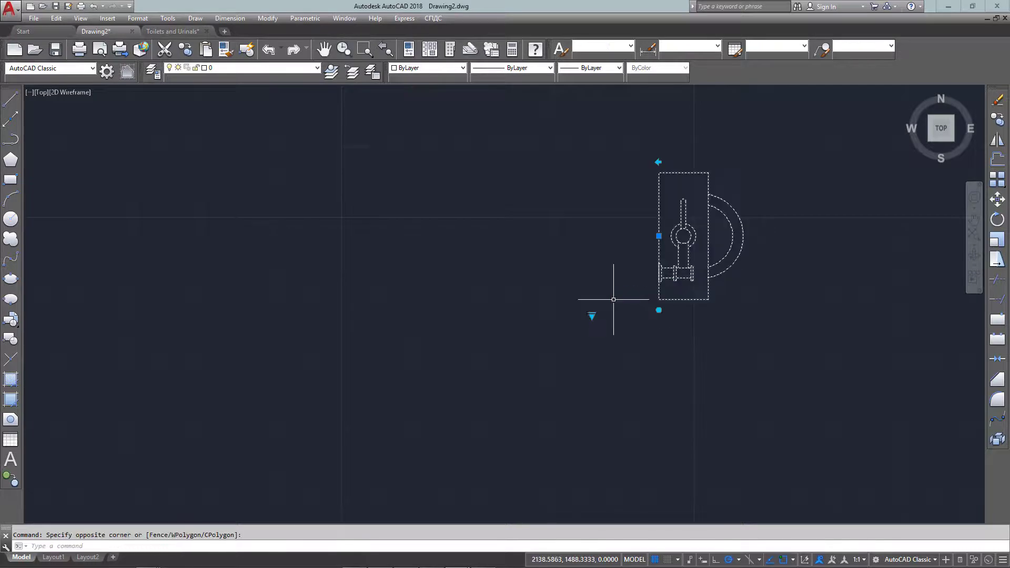
Step: Rotate the flipped urinal a quarter turn clockwise about its insertion point so the bowl faces down
click(659, 310)
key(space)
key(space)
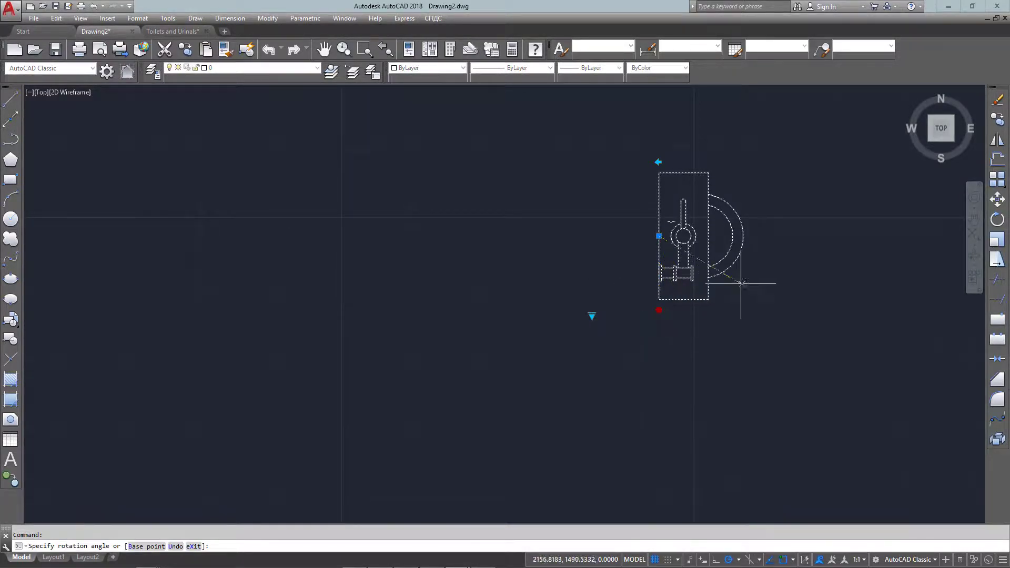
click(513, 240)
Step: Switch the block's visibility state to Standart Toilet and on to ADA Toilet, and clear the selection
click(580, 170)
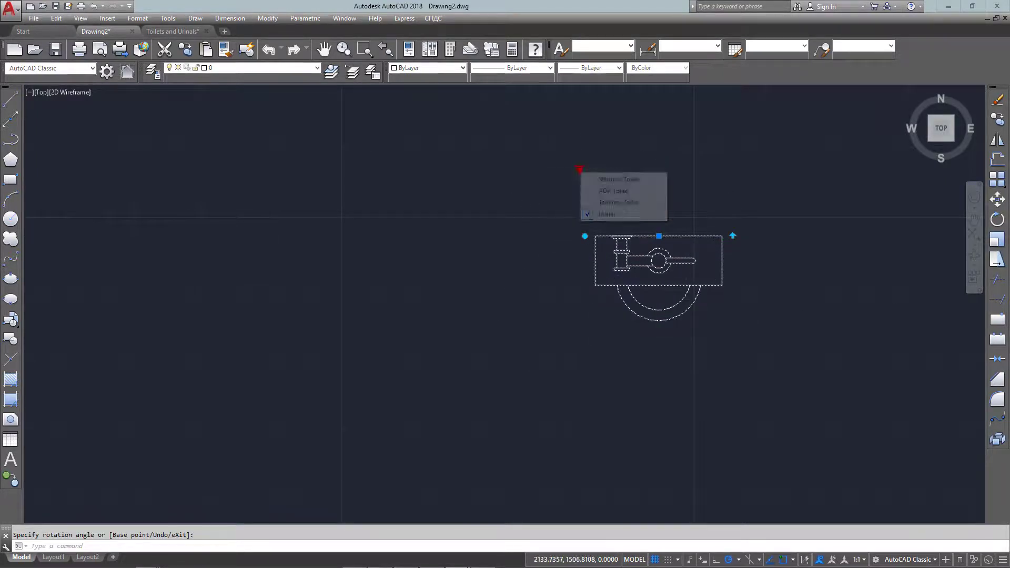
click(608, 181)
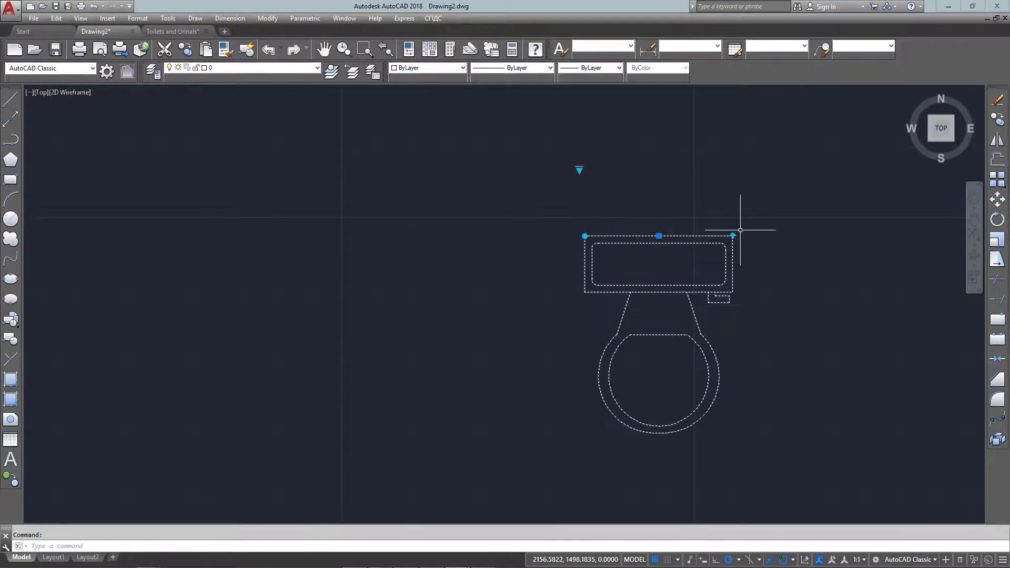
click(579, 169)
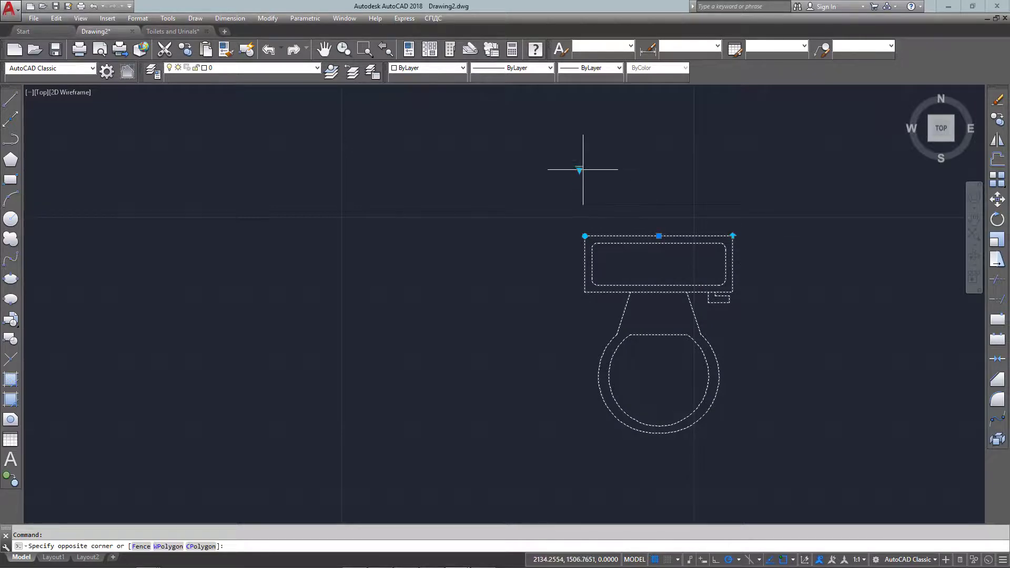
click(579, 169)
click(608, 190)
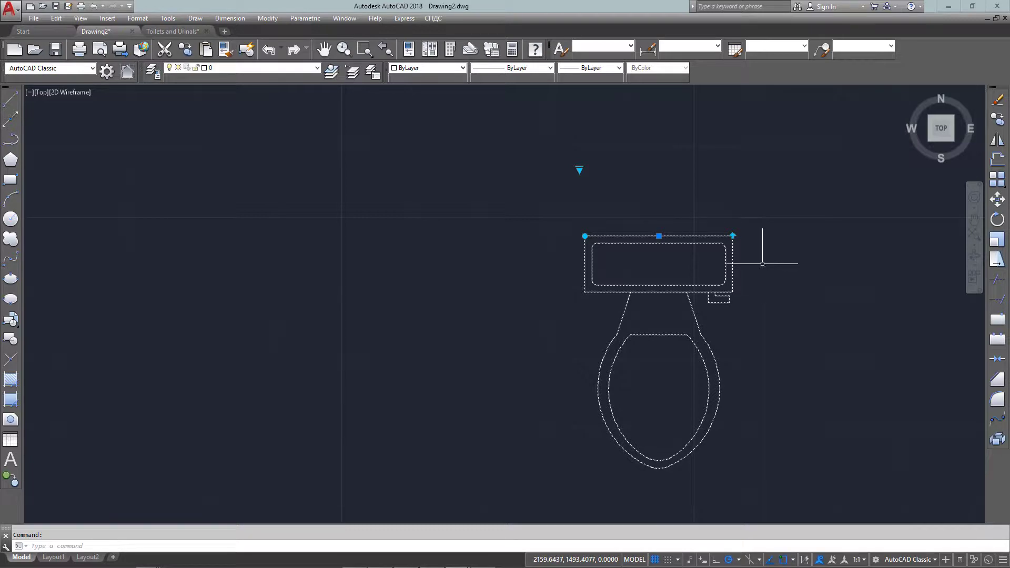
key(Escape)
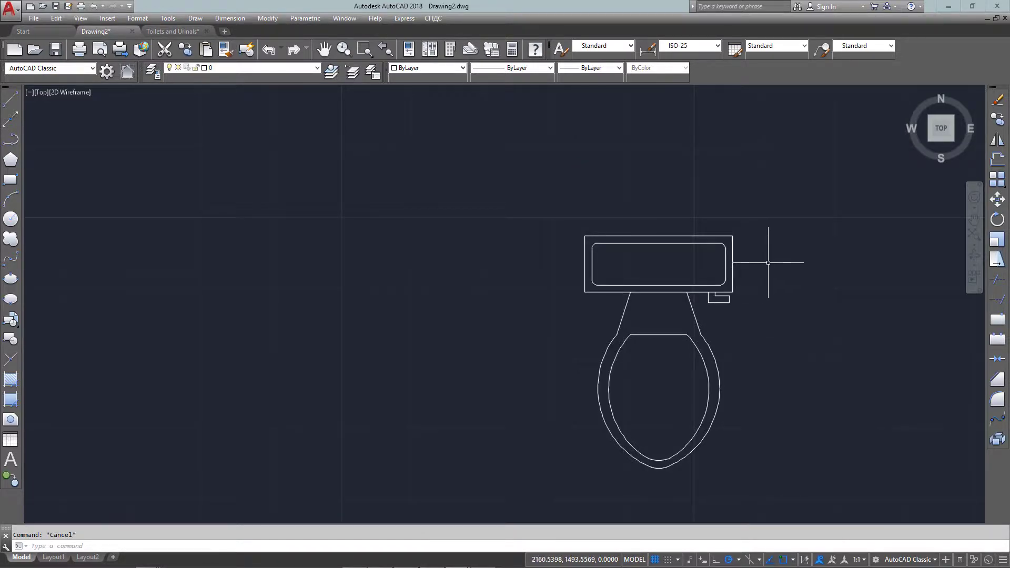